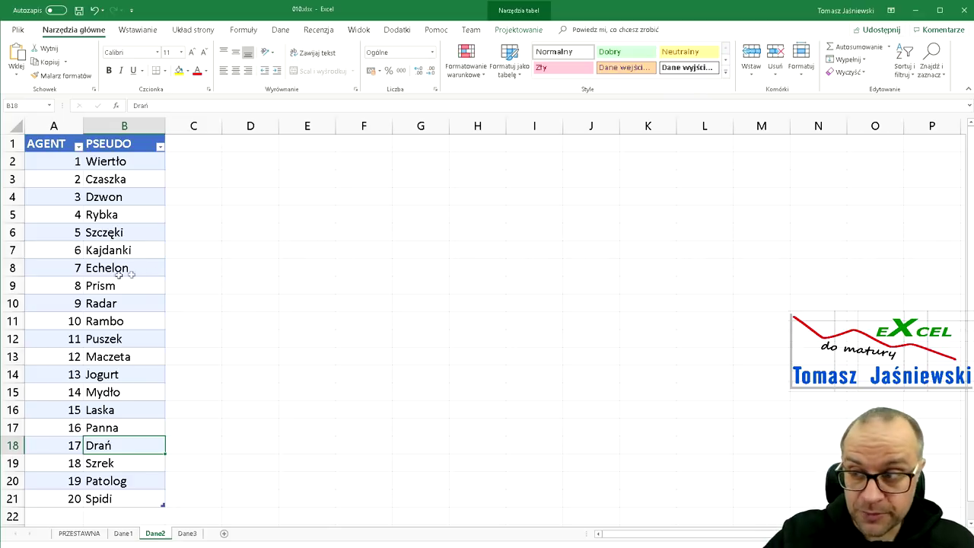
Select the AGENT header on Dane2, then switch to the Dane3 sheet of target codes.
click(55, 144)
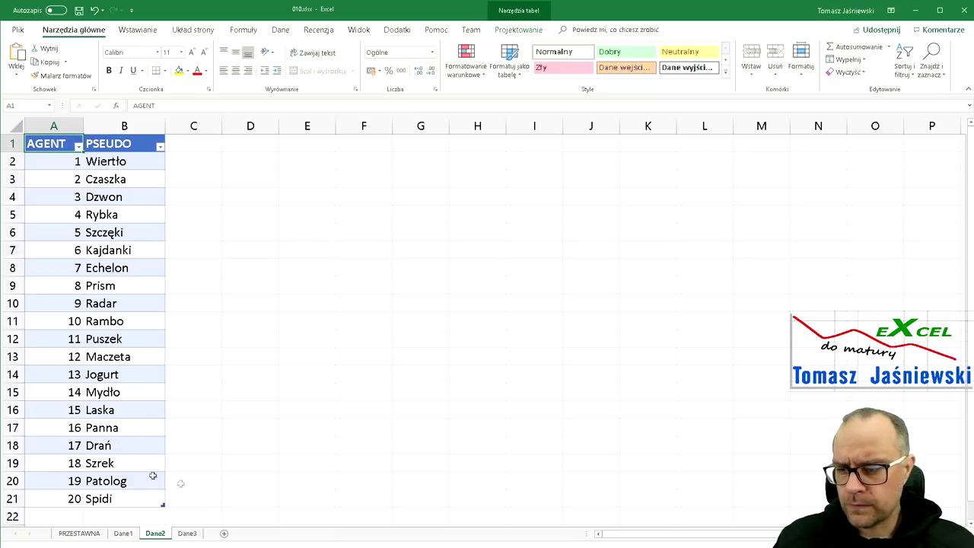
click(187, 534)
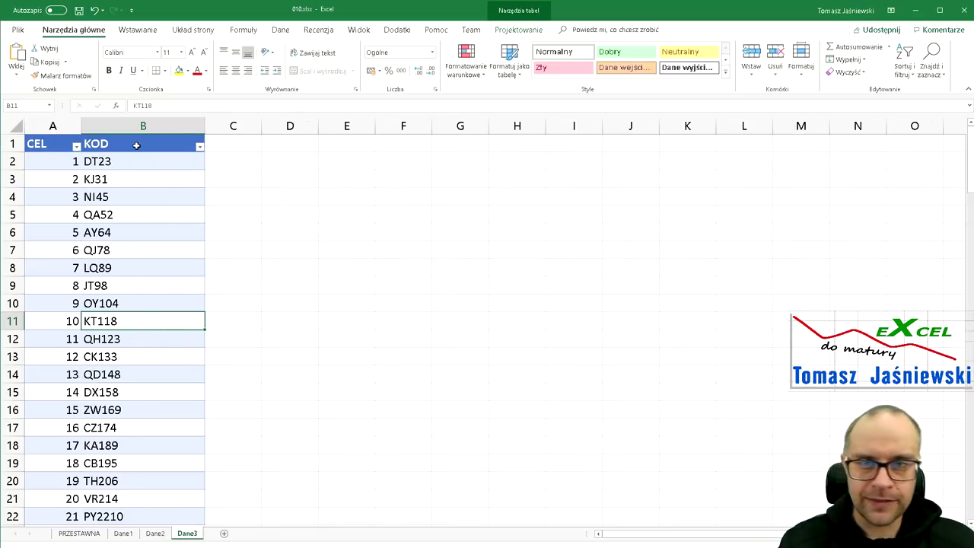
Scroll through the Dane3 CEL/KOD list and select the first code, DT23.
scroll(58, 261, down, 1)
scroll(58, 264, down, 7)
scroll(58, 264, down, 3)
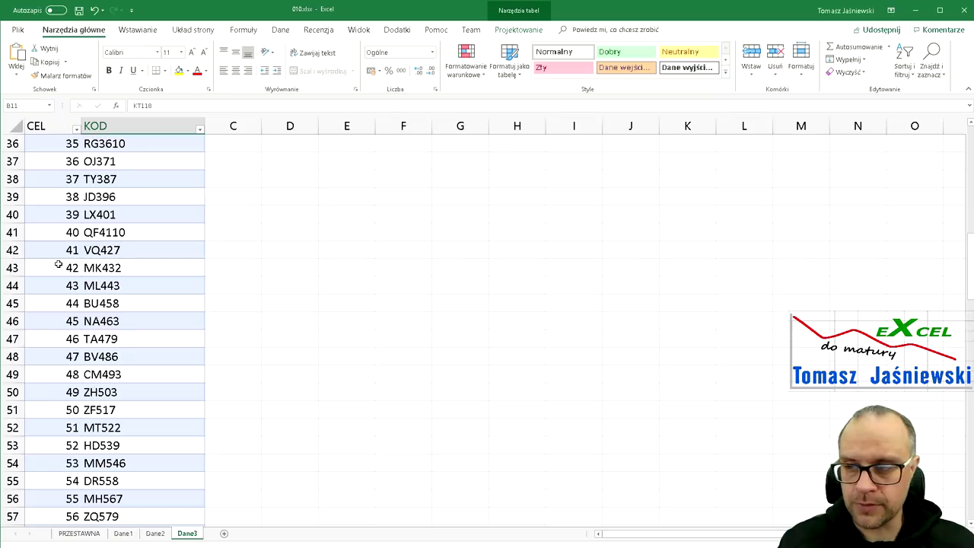
scroll(58, 264, up, 12)
click(155, 162)
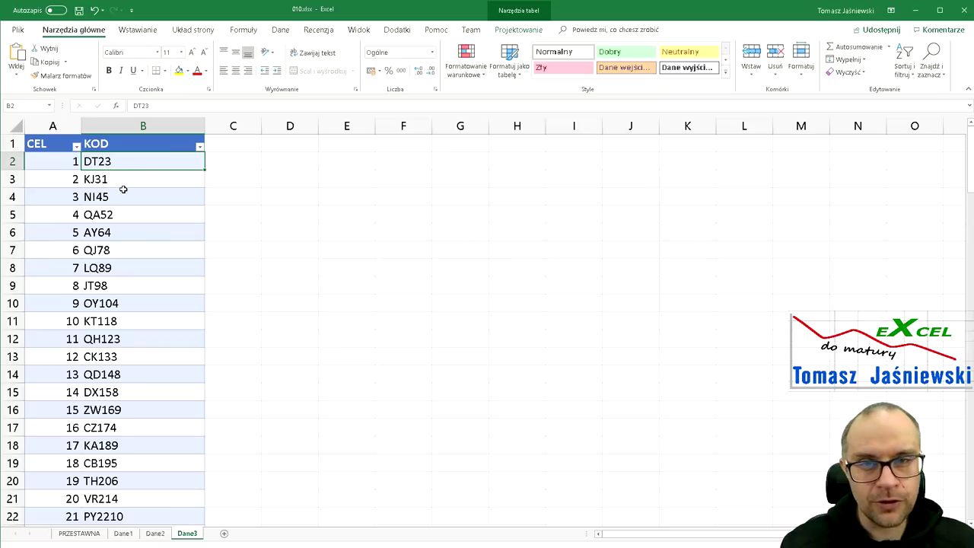
Step through codes OY104, CK133 and QD148, then return to the Dane1 sheet.
click(135, 264)
click(136, 286)
click(136, 304)
click(129, 337)
click(146, 371)
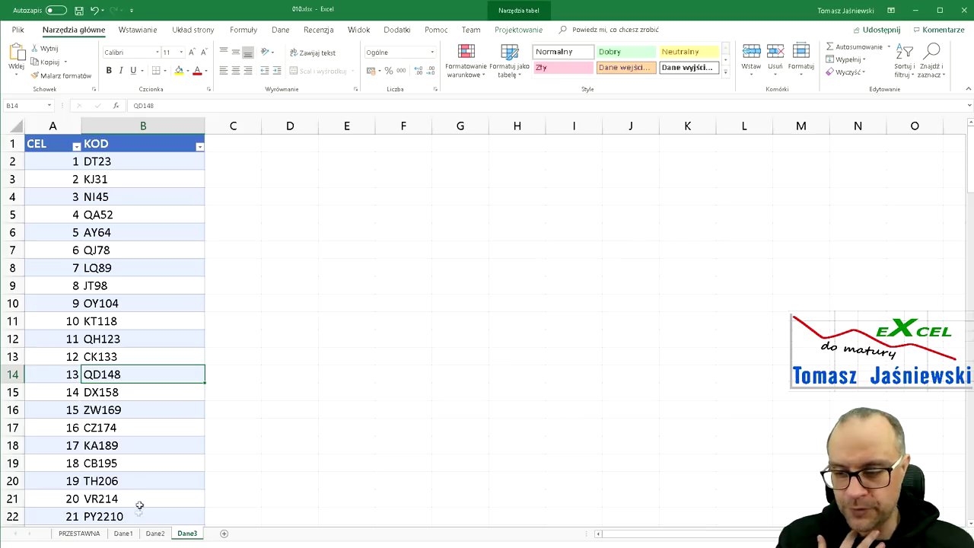
click(123, 533)
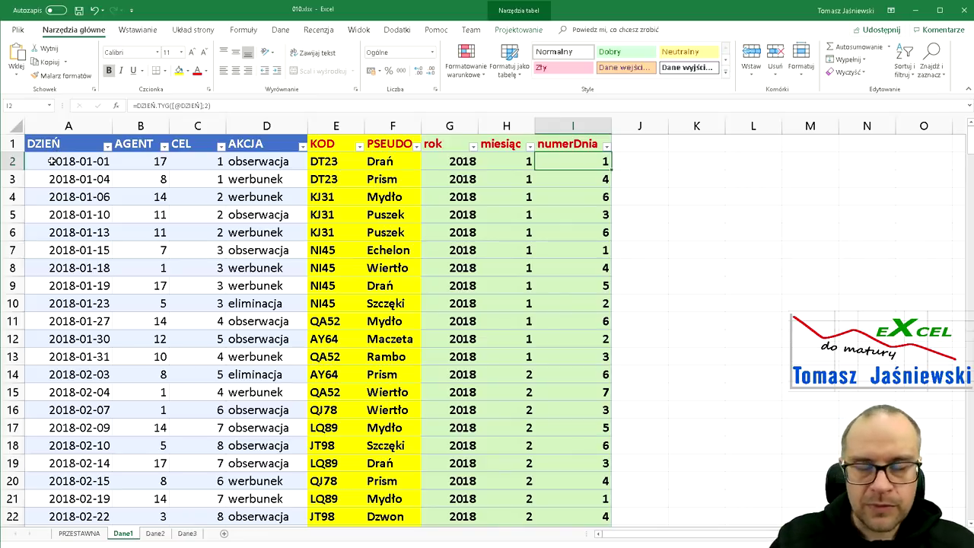
Inspect row 2's values: date 2018-01-01, agent 17, CEL 1, action obserwacja.
drag(39, 158, 217, 161)
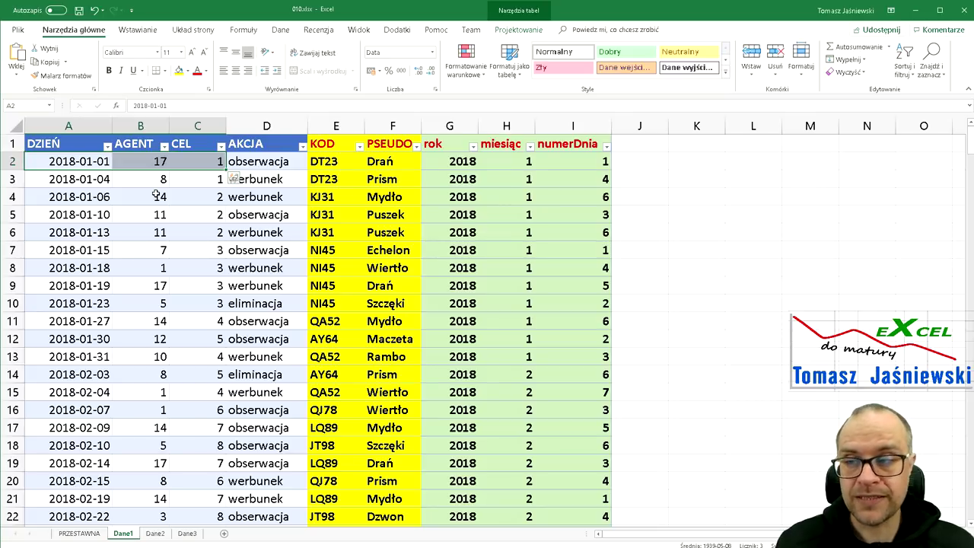
click(74, 162)
click(133, 162)
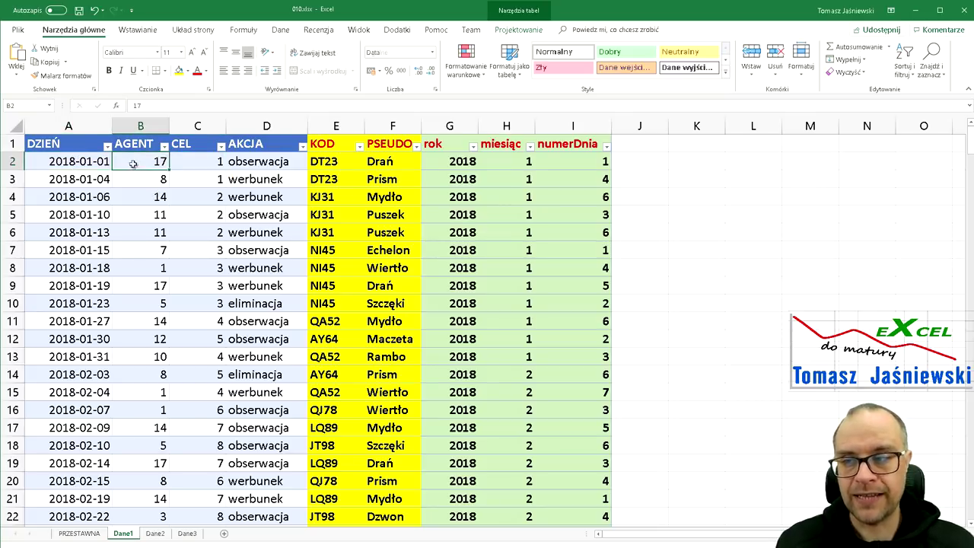
click(195, 162)
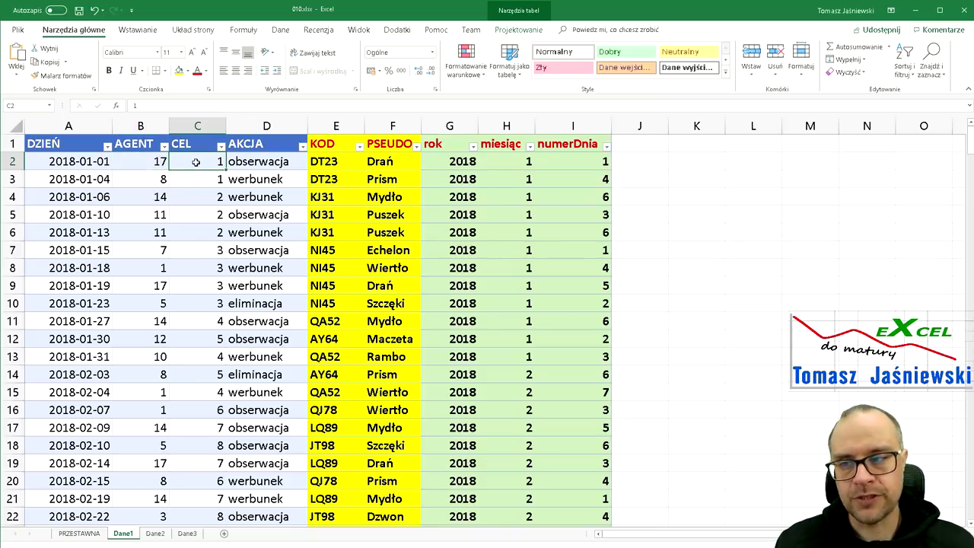
click(261, 162)
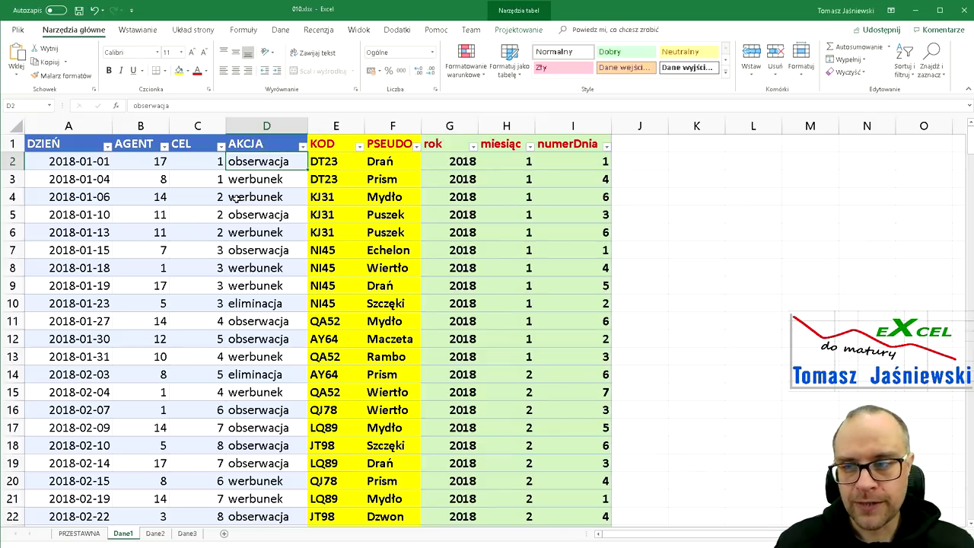
Review the AKCJA entries and E2's KOD lookup, confirming the table is named OPERACJE.
key(Down)
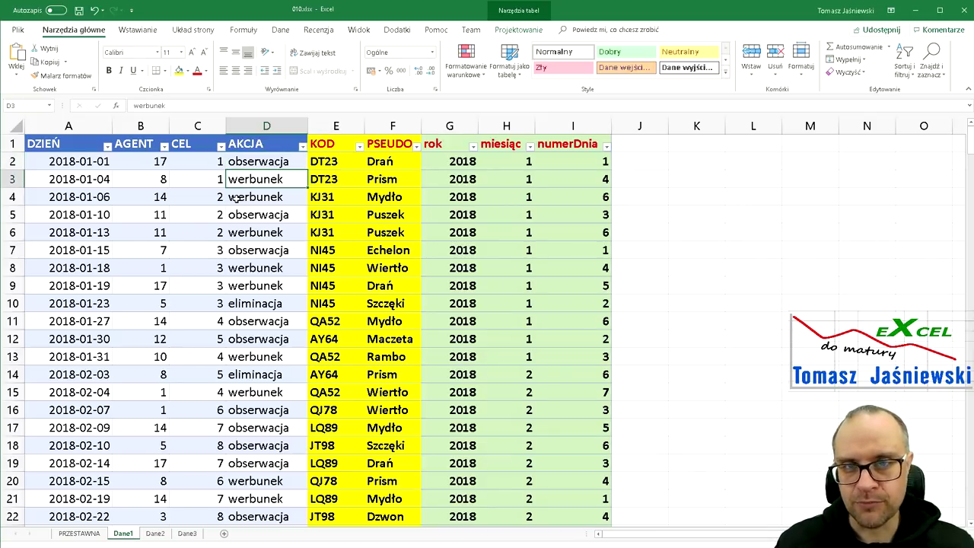
key(Down)
key(Down)
key(Down)
key(Down)
key(Down)
key(Down)
key(Down)
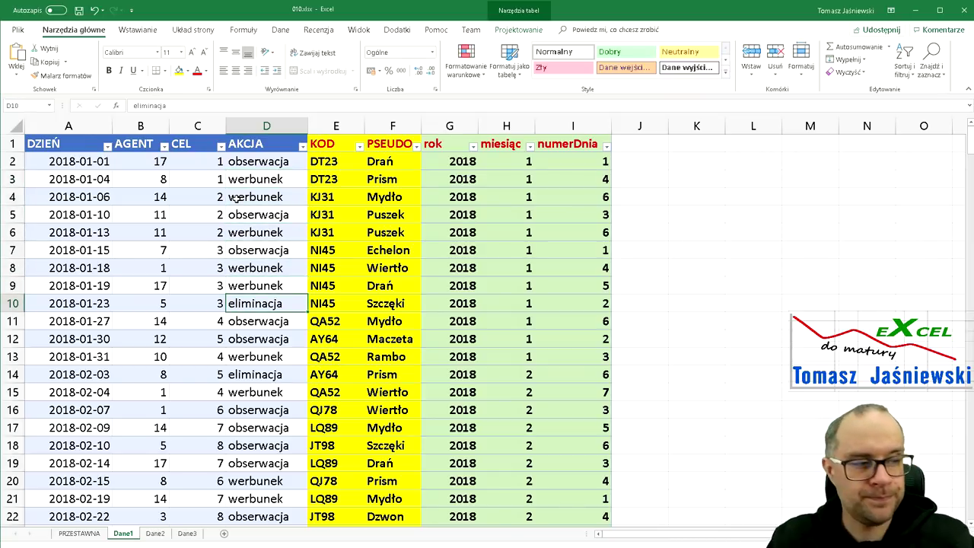
key(Down)
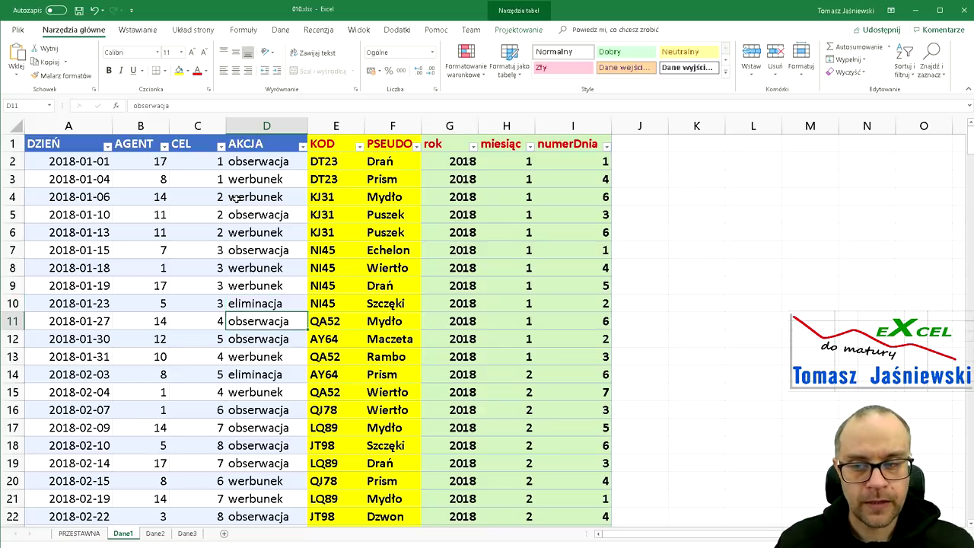
key(Down)
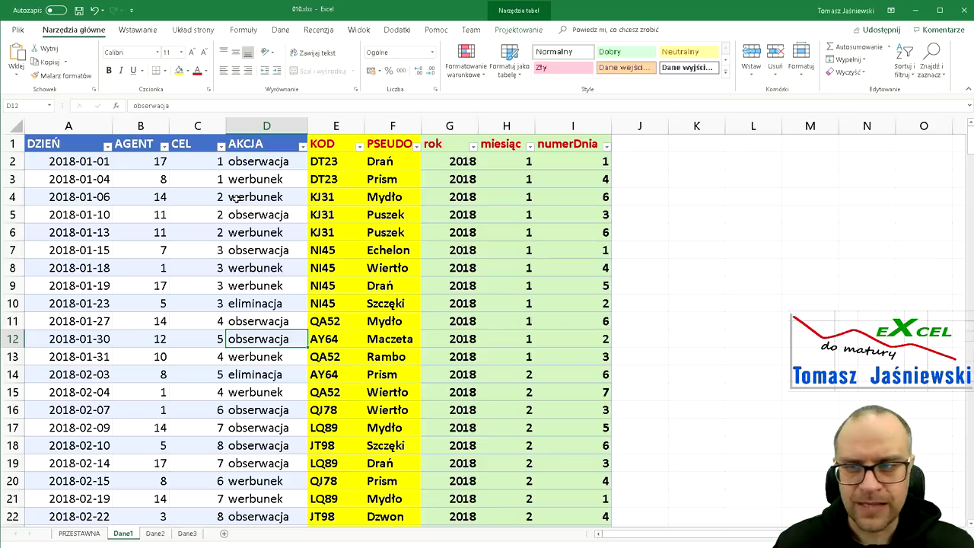
click(335, 161)
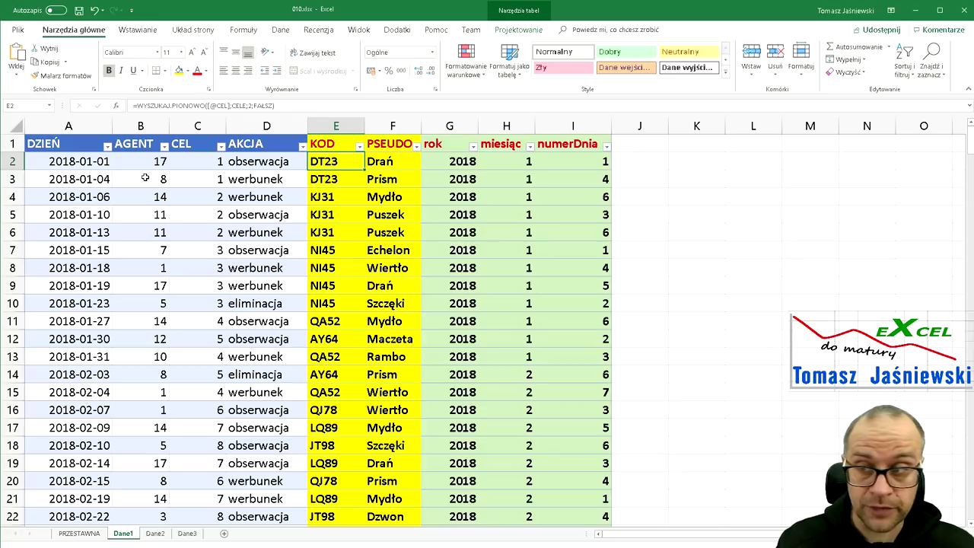
click(519, 29)
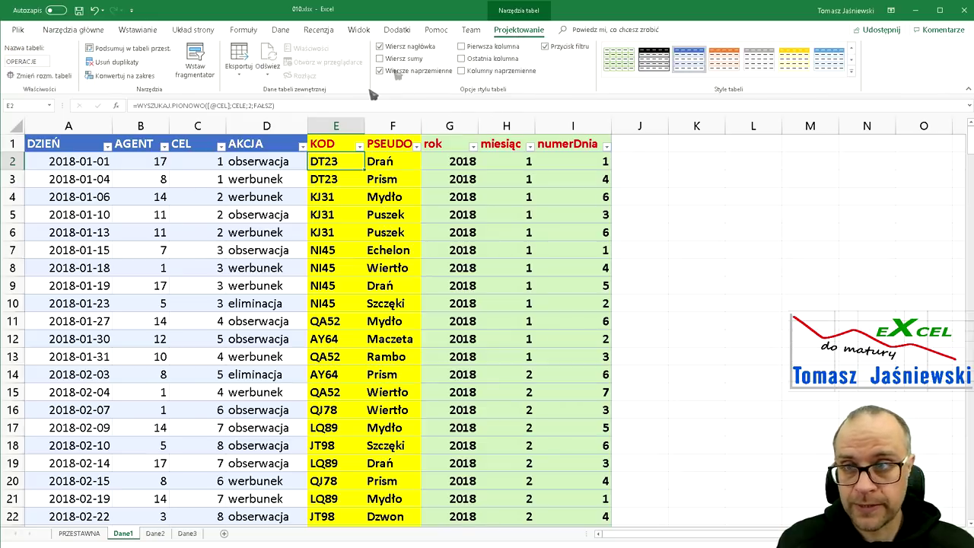
click(153, 196)
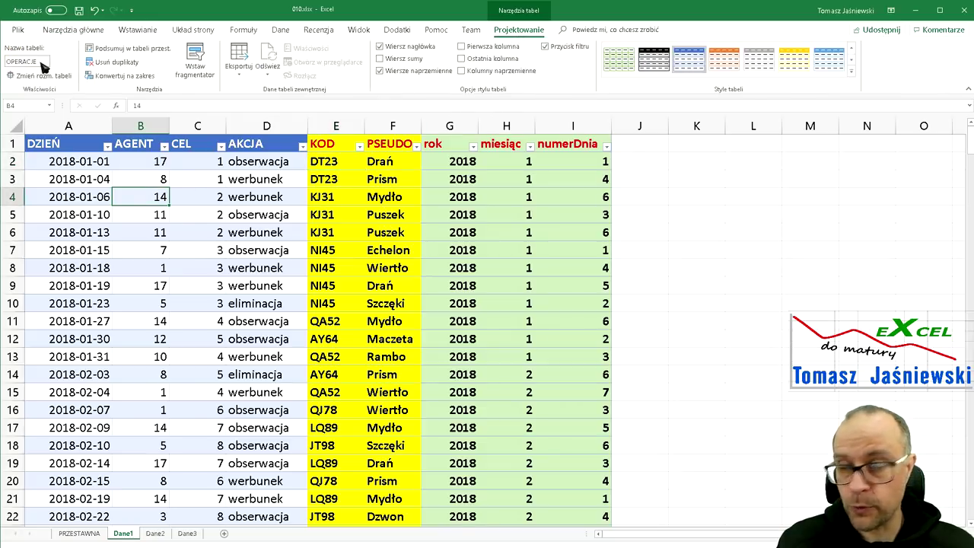
click(156, 533)
click(124, 235)
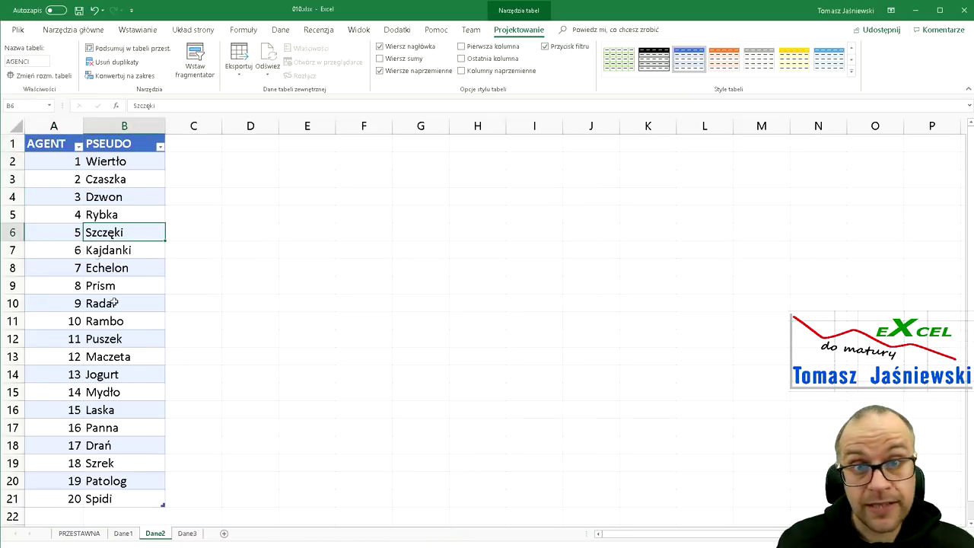
click(187, 533)
click(120, 199)
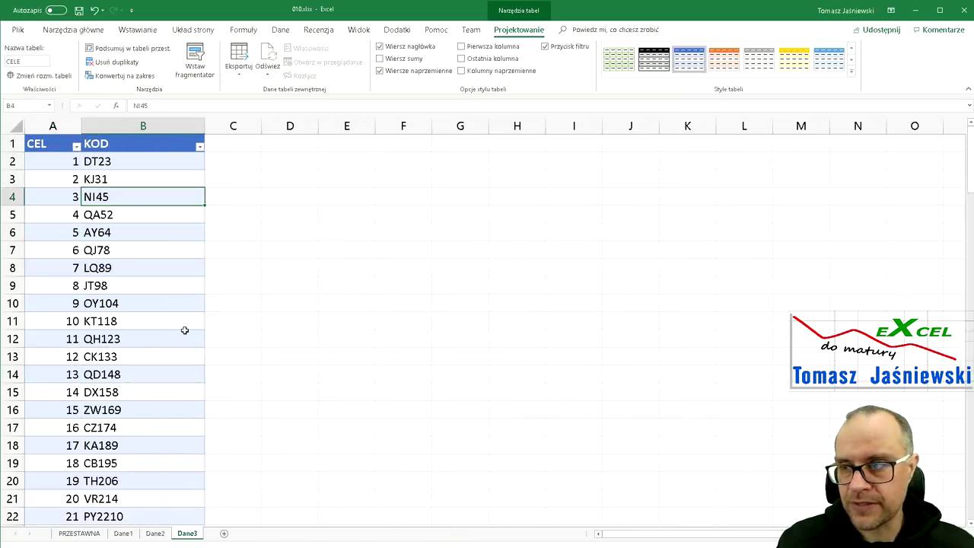
click(122, 533)
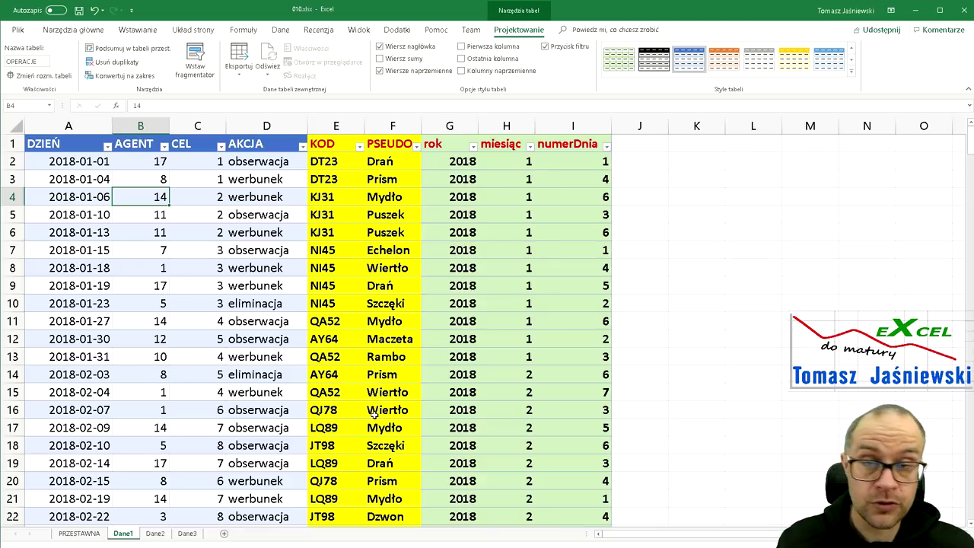
click(140, 163)
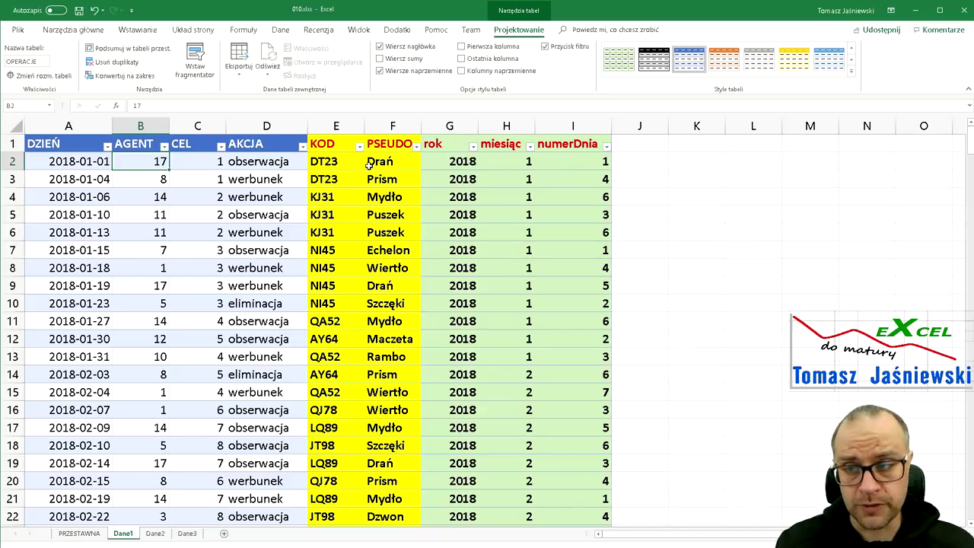
click(371, 164)
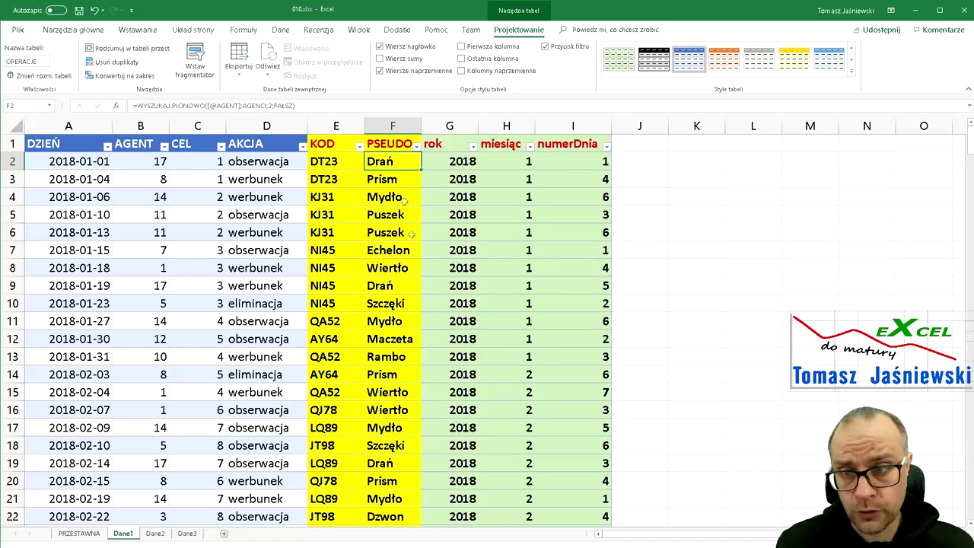
click(151, 162)
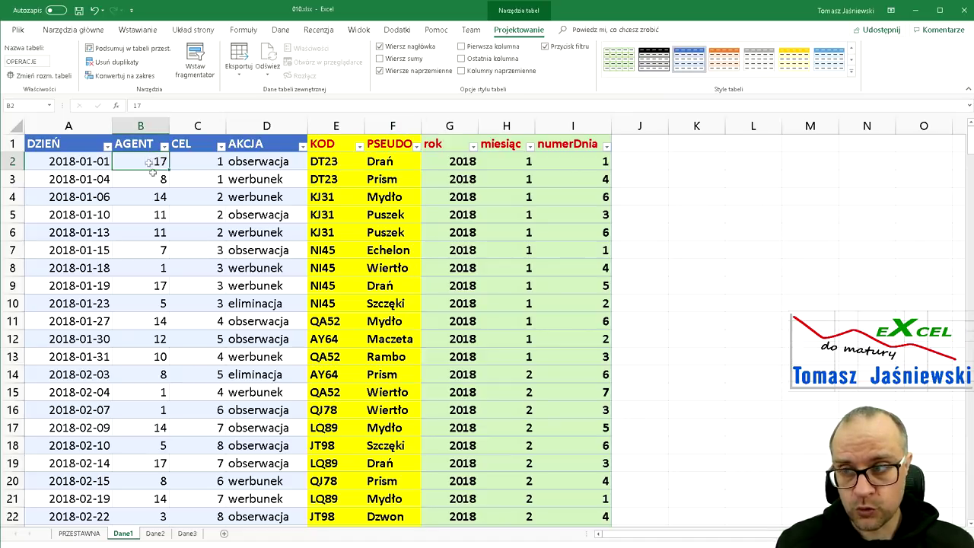
click(372, 166)
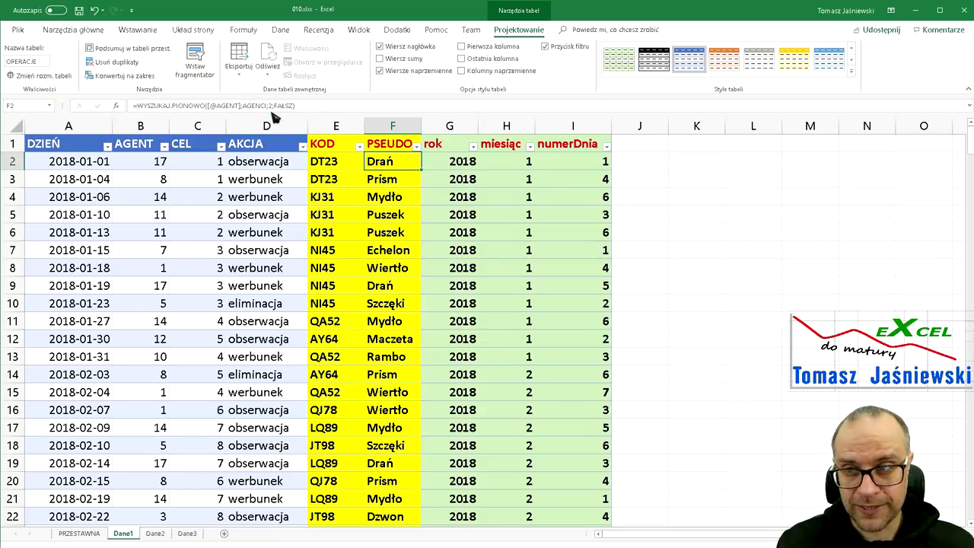
click(167, 533)
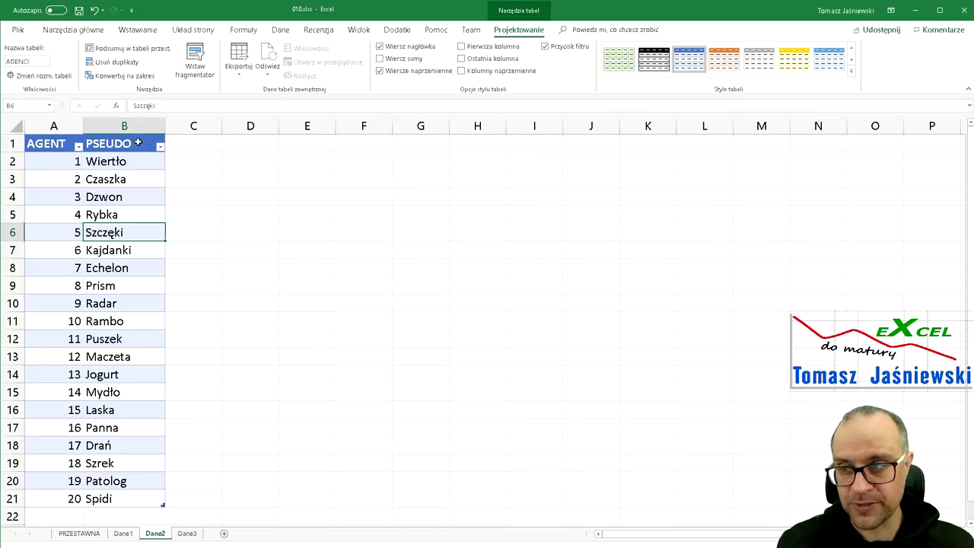
click(73, 197)
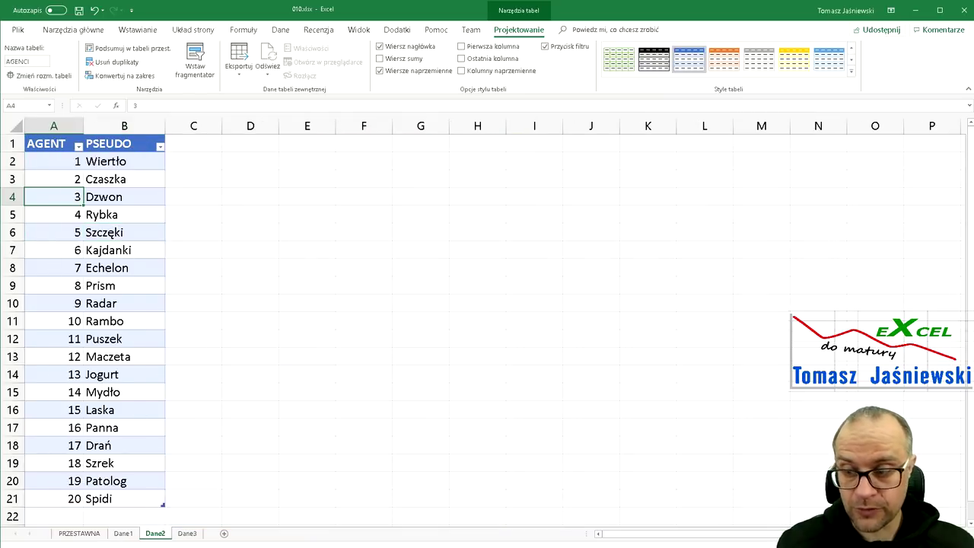
click(124, 533)
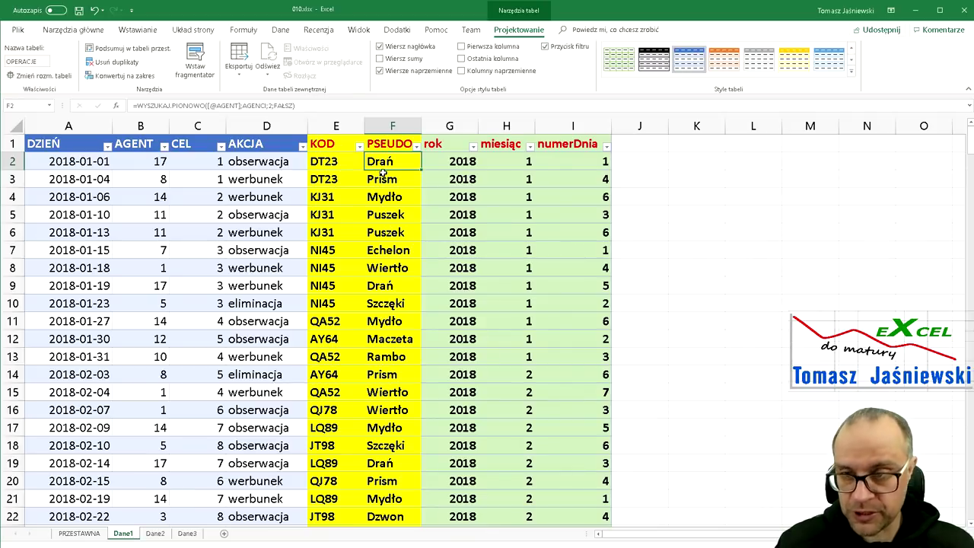
key(F2)
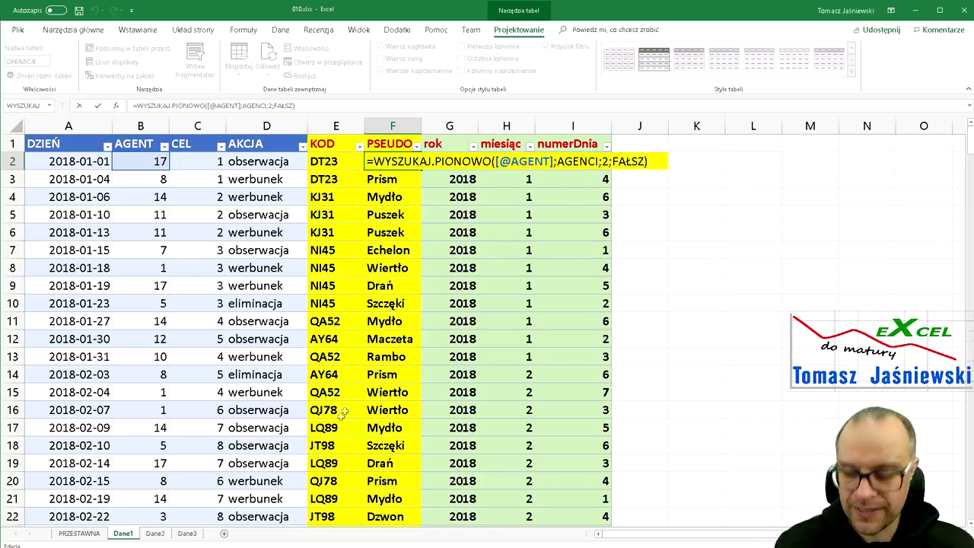
key(Return)
click(154, 532)
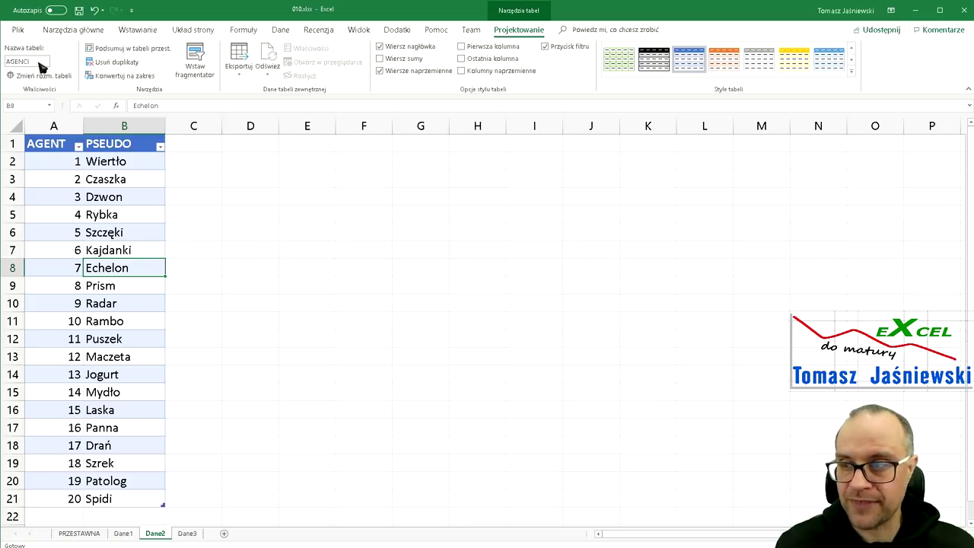
click(123, 533)
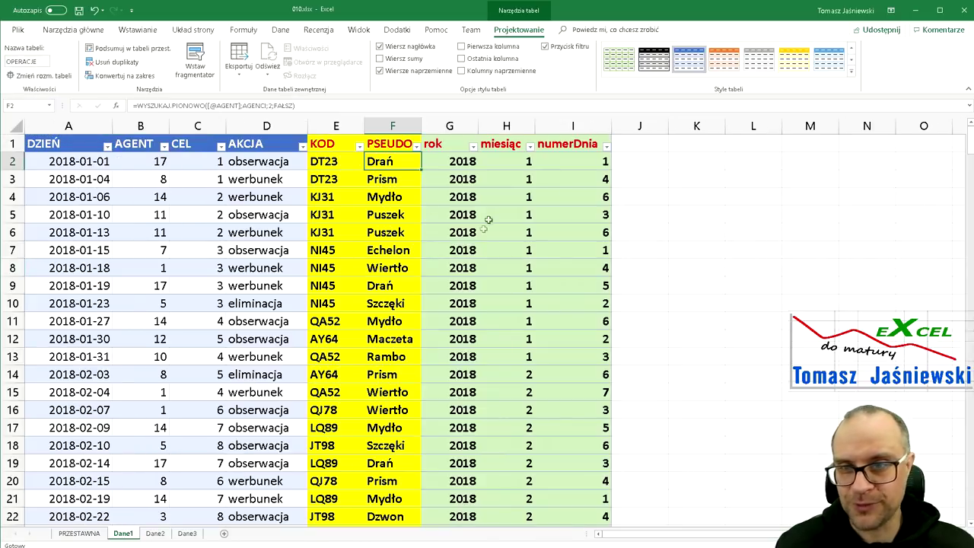
double_click(381, 162)
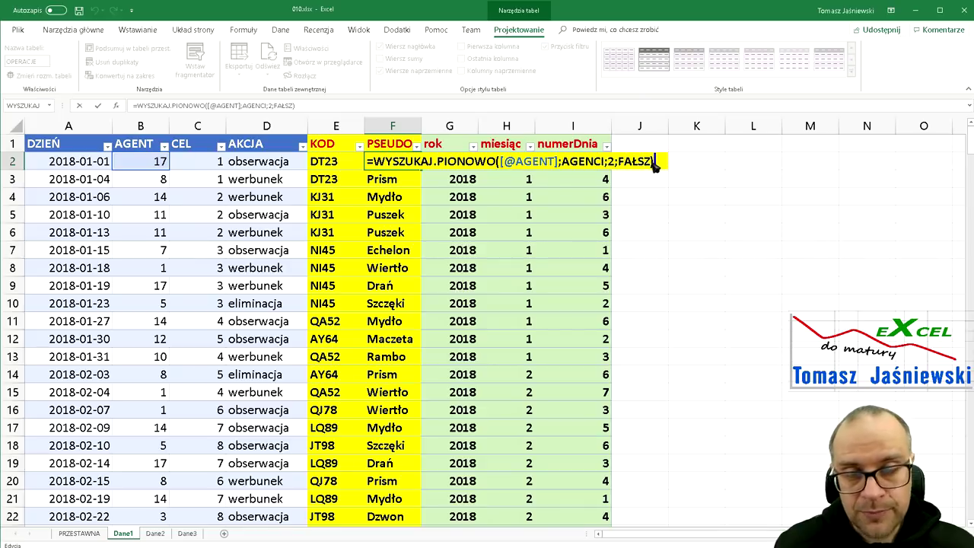
text())
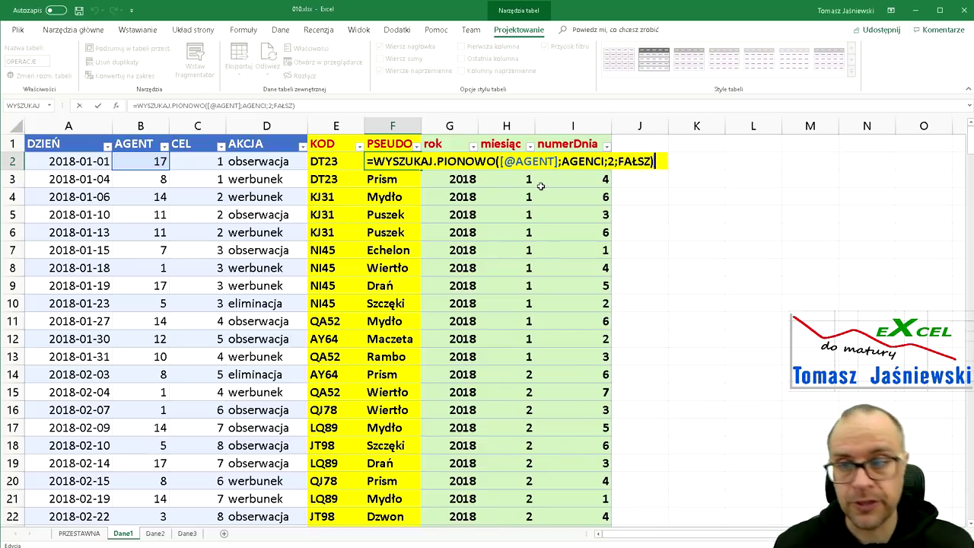
key(ctrl+Return)
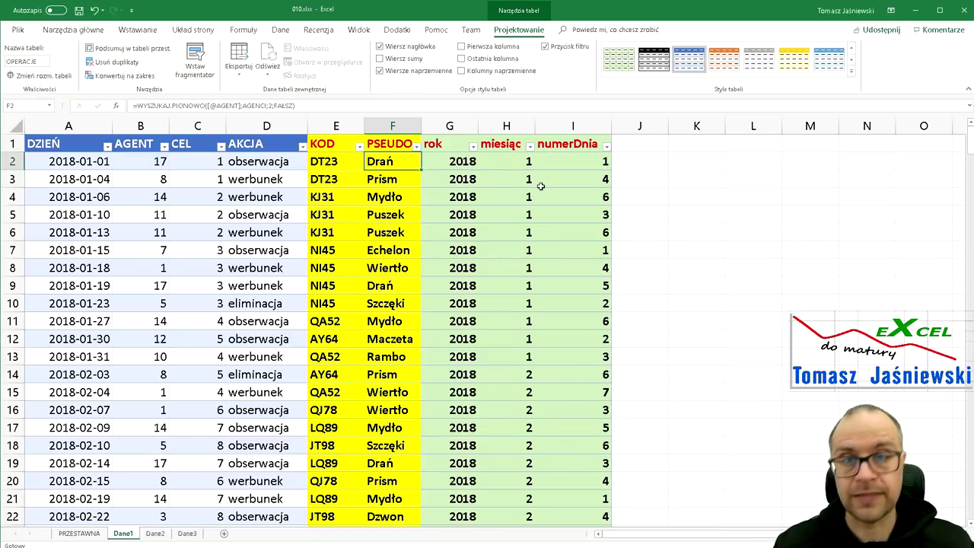
key(Down)
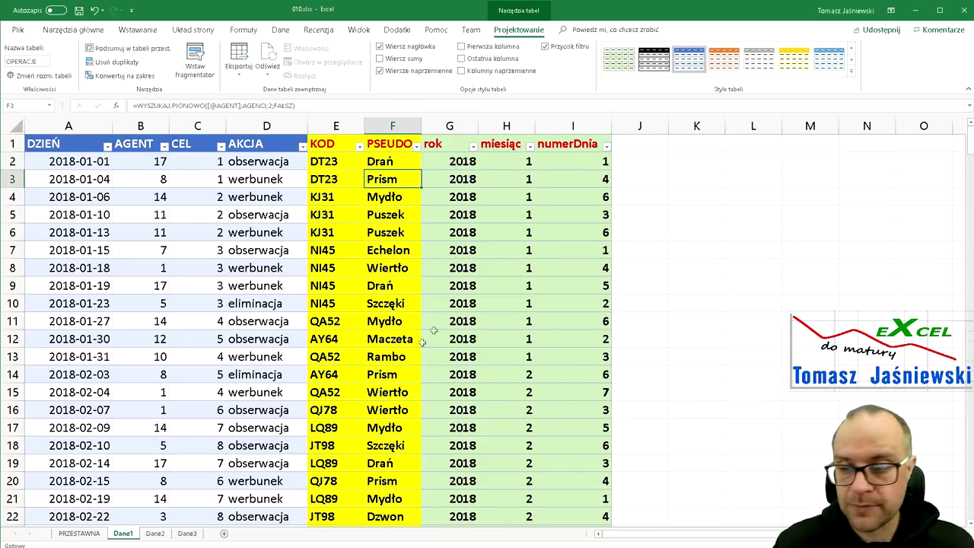
Check on Dane2 that agent 17 is Drań and agent 8 is Prism.
click(156, 533)
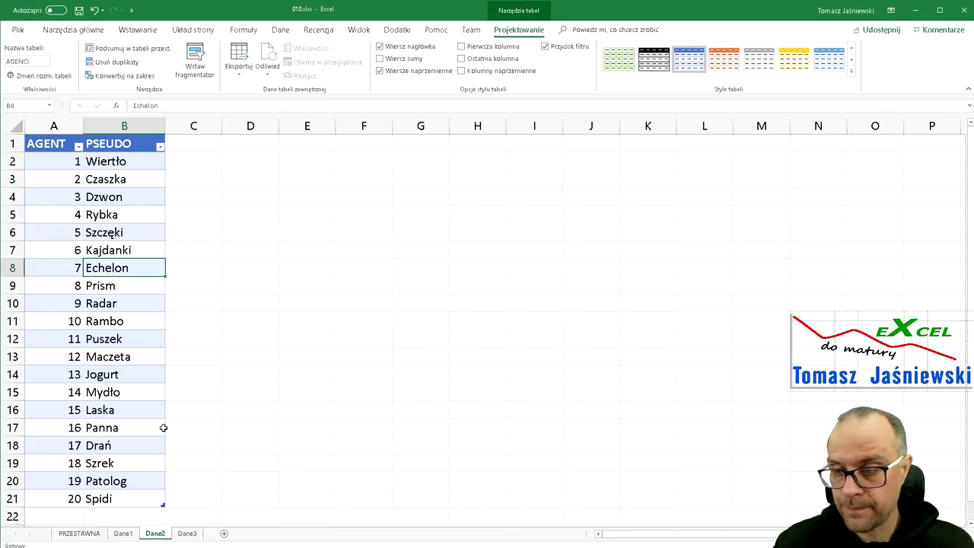
click(63, 446)
click(159, 446)
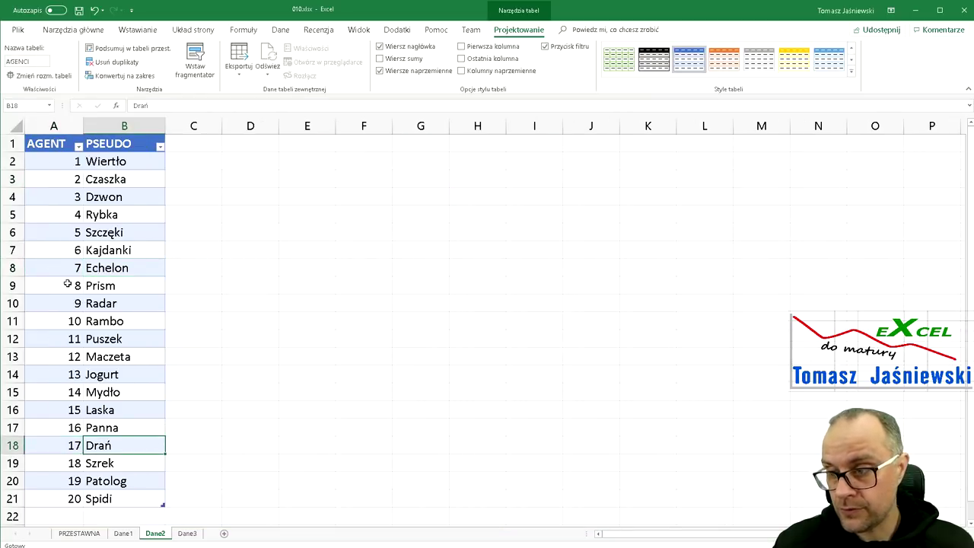
click(107, 286)
click(125, 533)
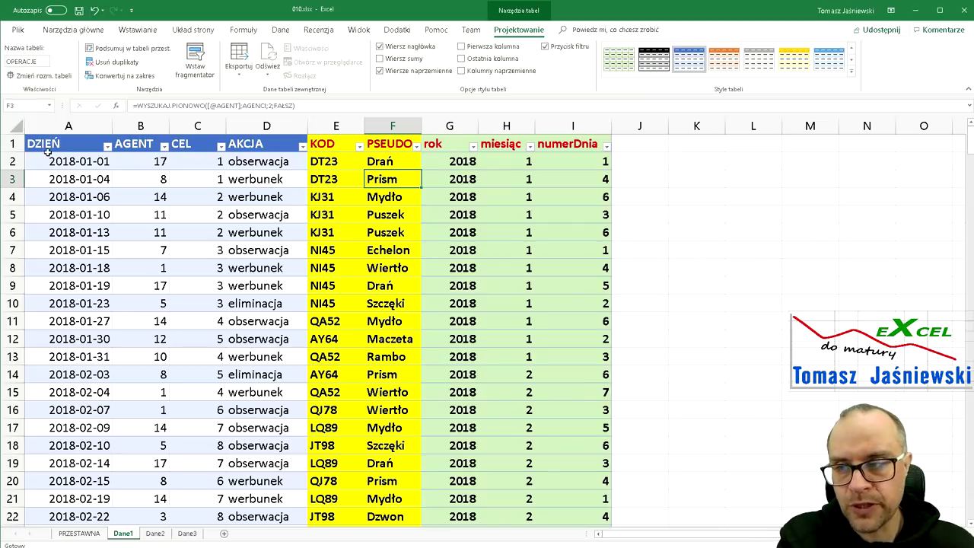
Compare agent number 17 in B2 with its looked-up nickname Drań in F2.
drag(47, 159, 281, 460)
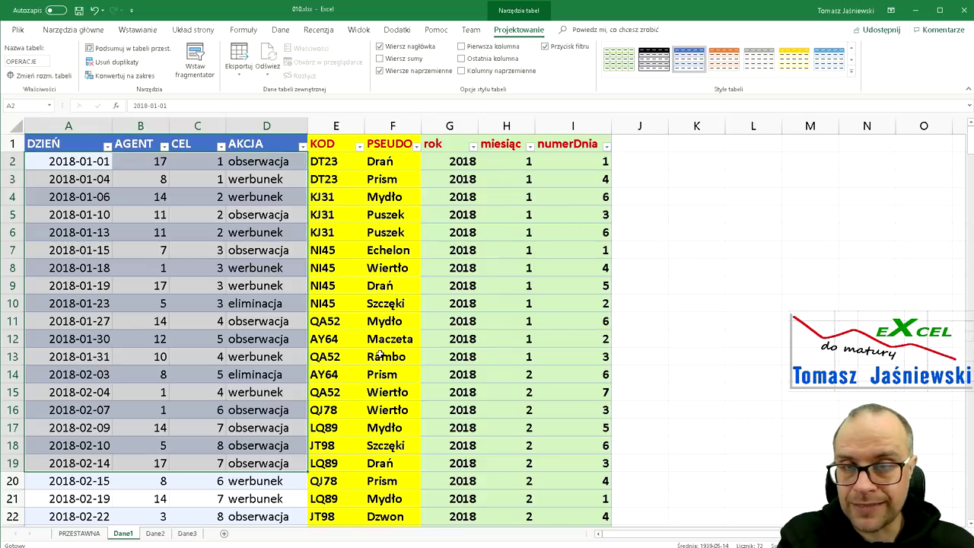
click(138, 166)
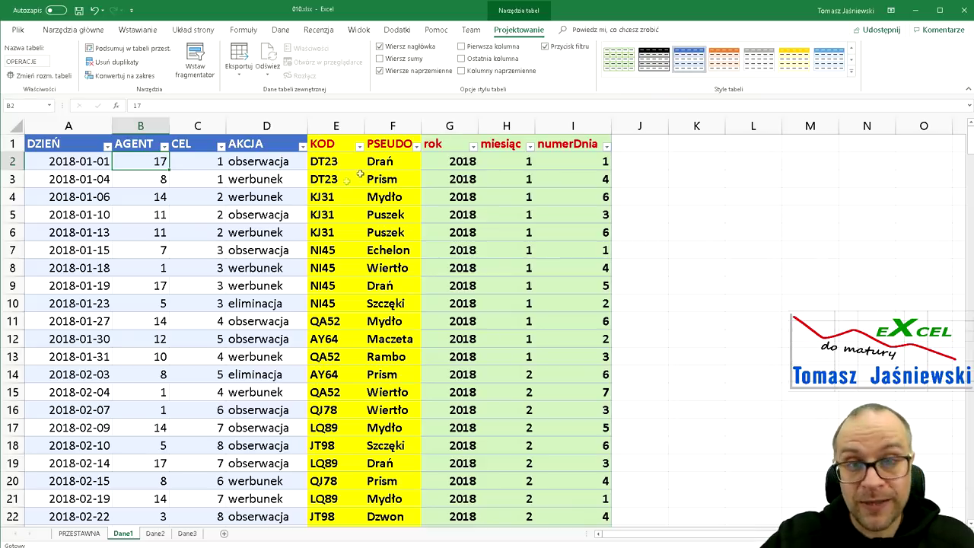
click(400, 163)
click(118, 164)
click(389, 162)
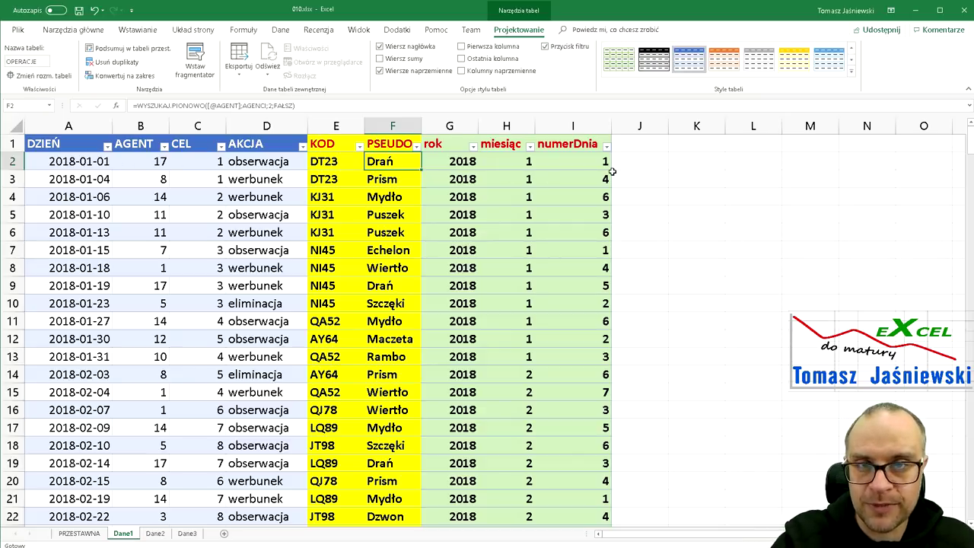
mouse_move(45, 161)
mouse_down()
mouse_move(272, 323)
mouse_move(265, 426)
mouse_up()
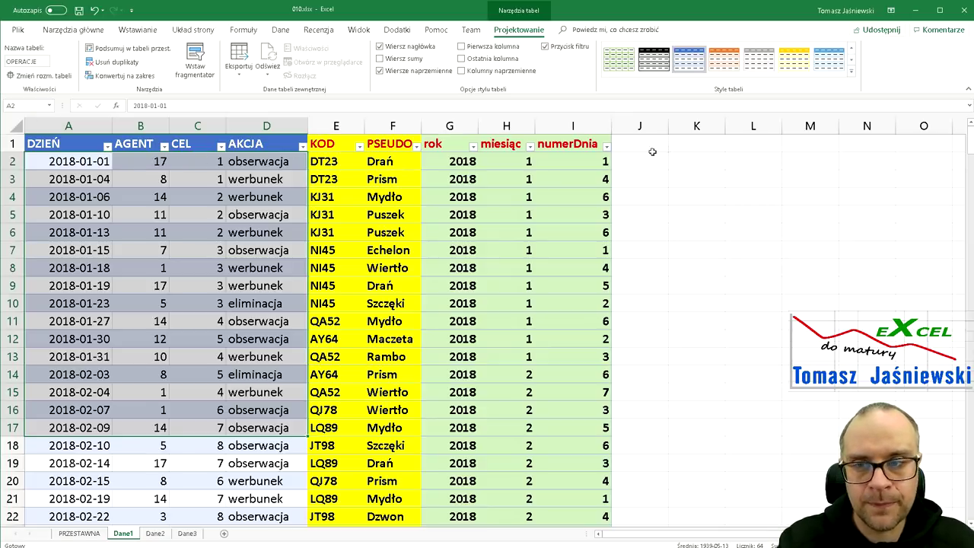
click(124, 162)
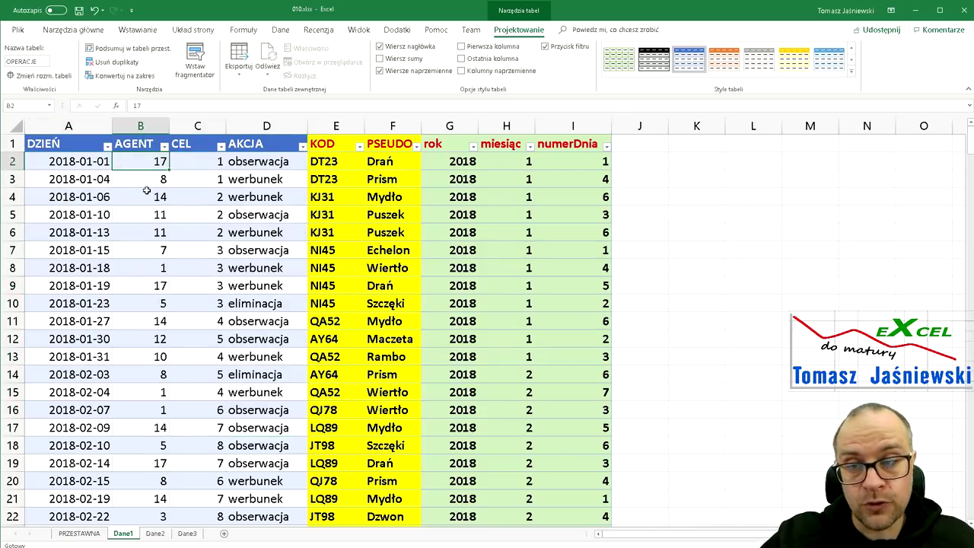
click(410, 161)
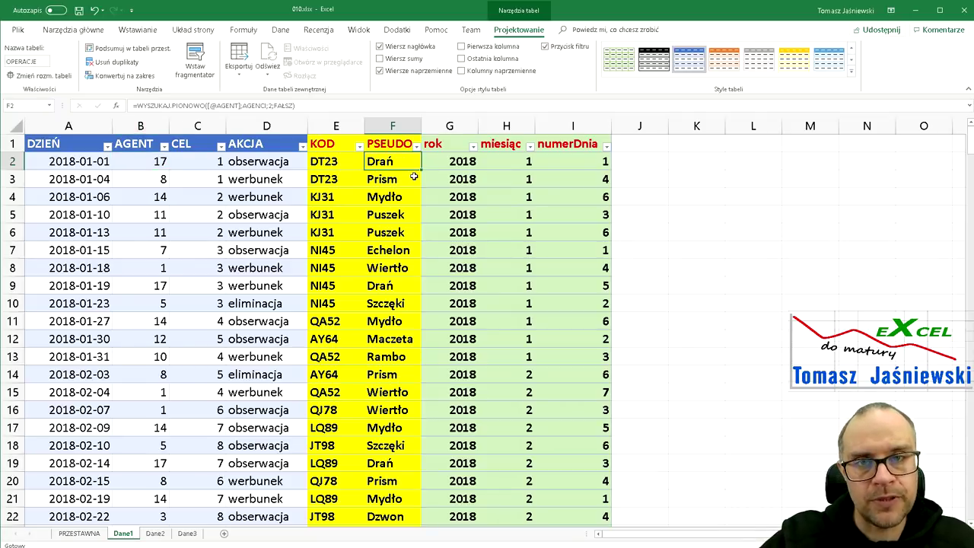
click(133, 161)
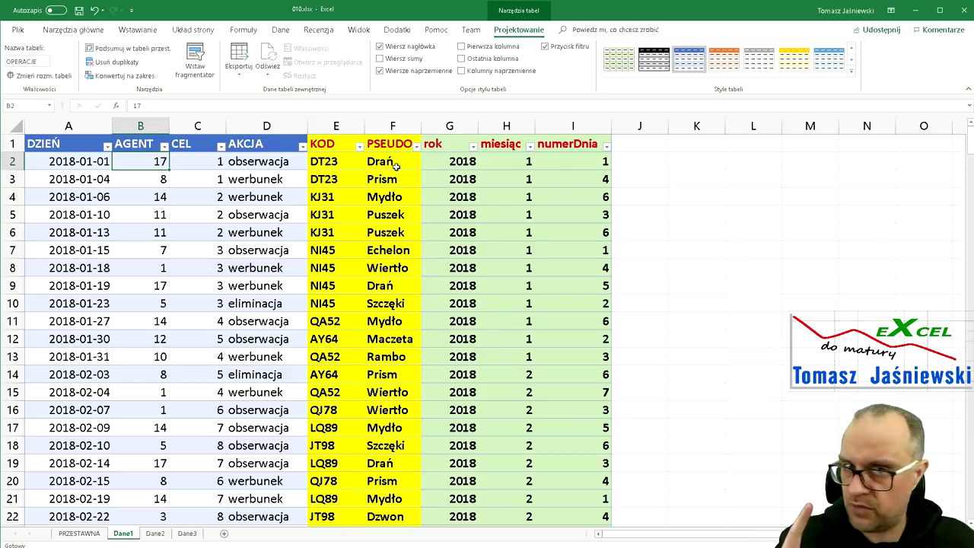
click(410, 161)
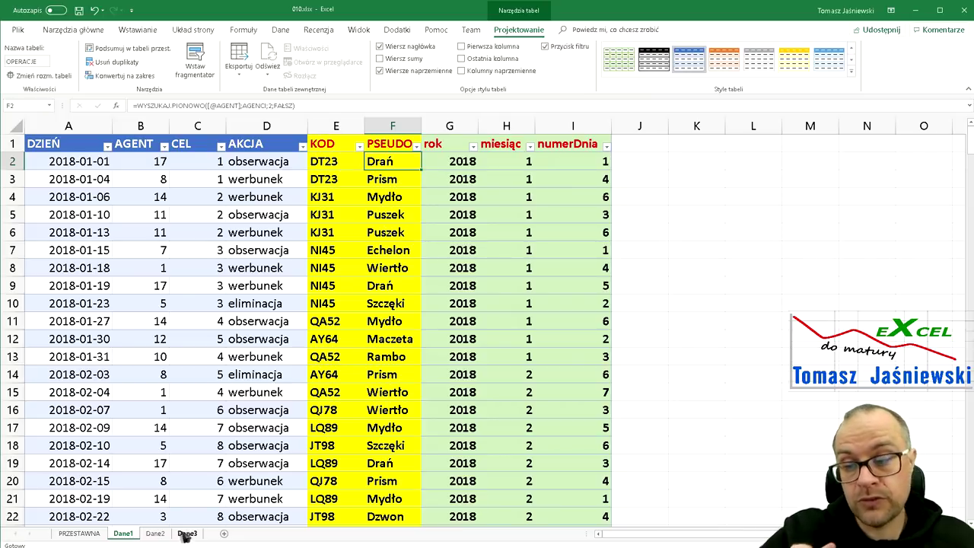
click(156, 533)
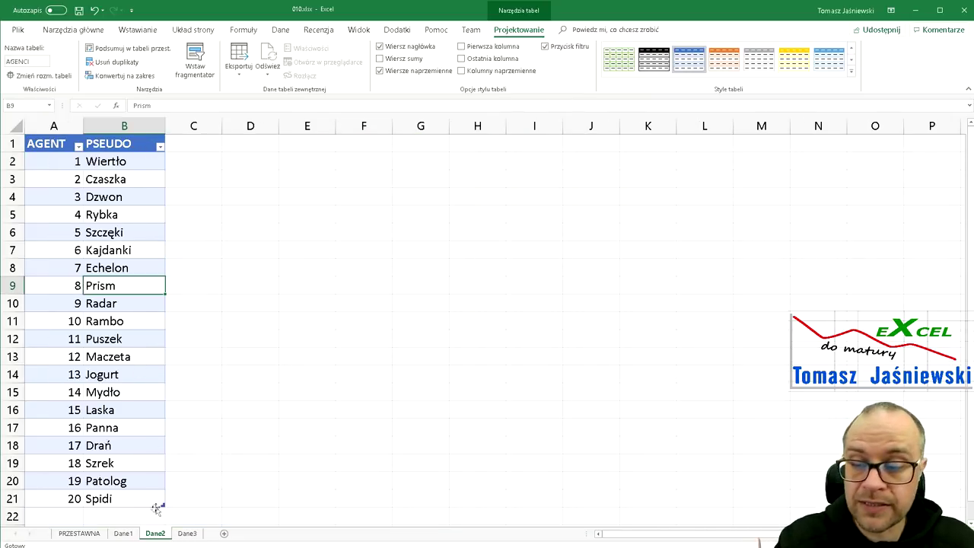
click(123, 534)
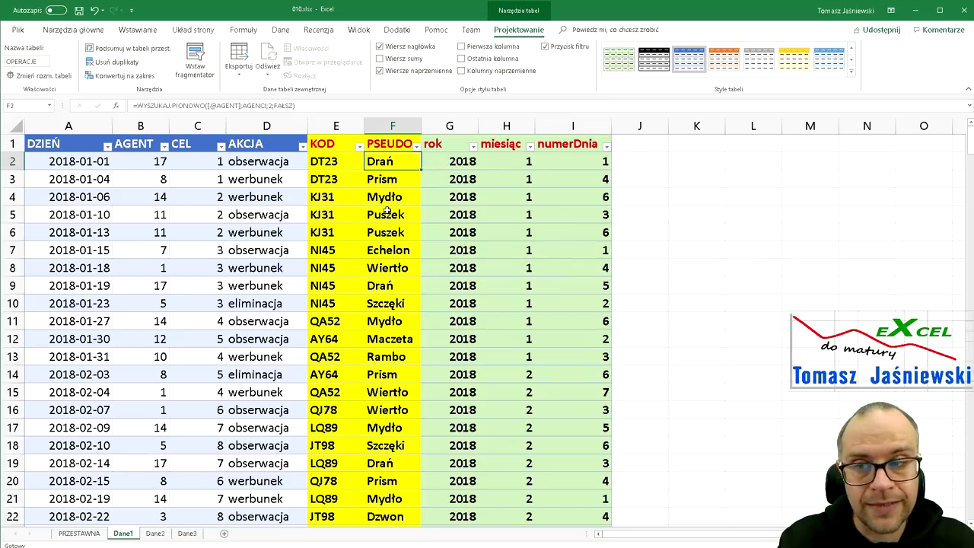
click(331, 159)
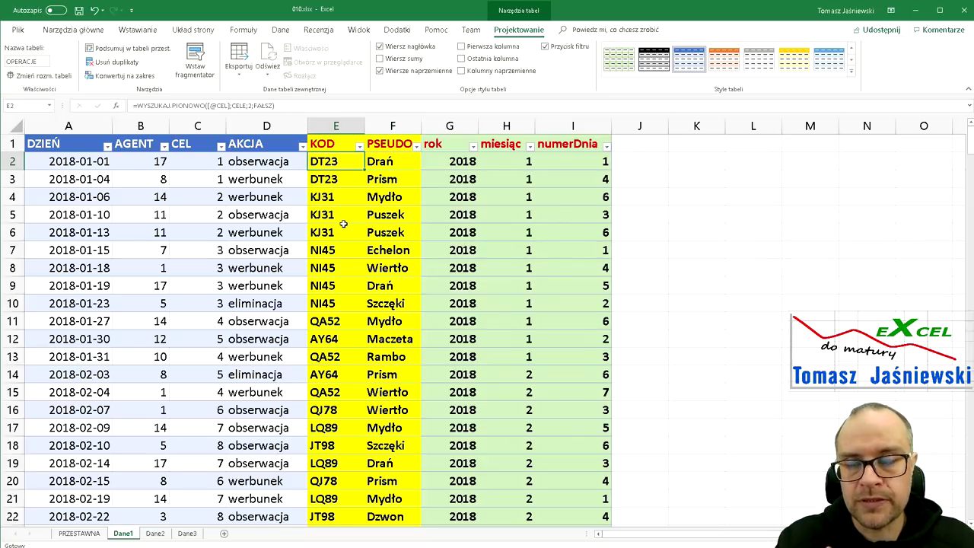
click(199, 163)
click(197, 183)
click(203, 204)
click(208, 219)
mouse_move(315, 163)
mouse_down()
mouse_move(335, 232)
mouse_move(335, 286)
mouse_up()
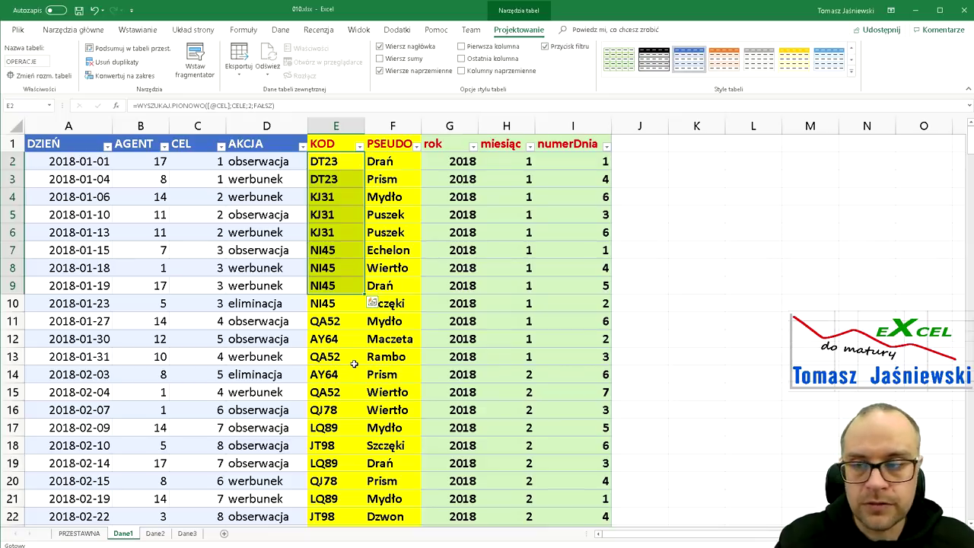
drag(203, 249, 204, 303)
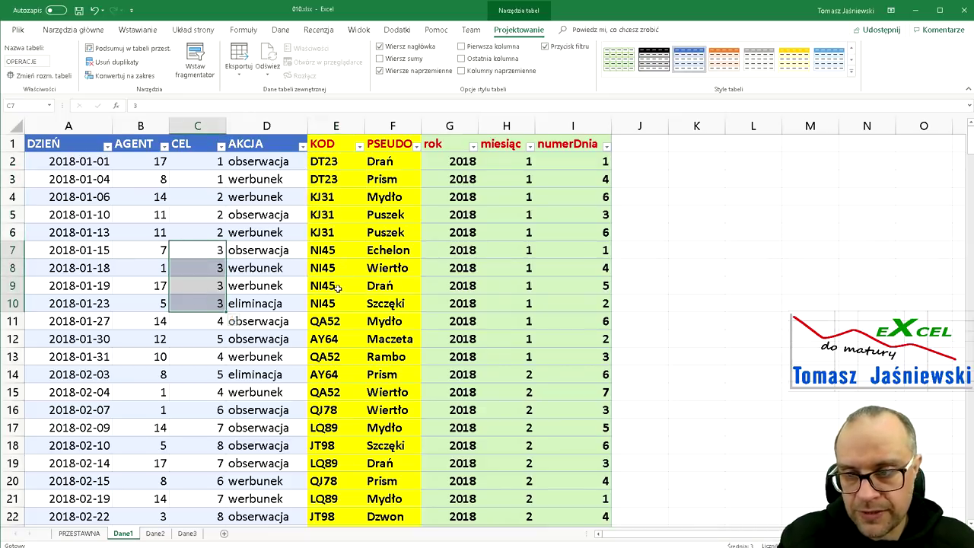
click(187, 534)
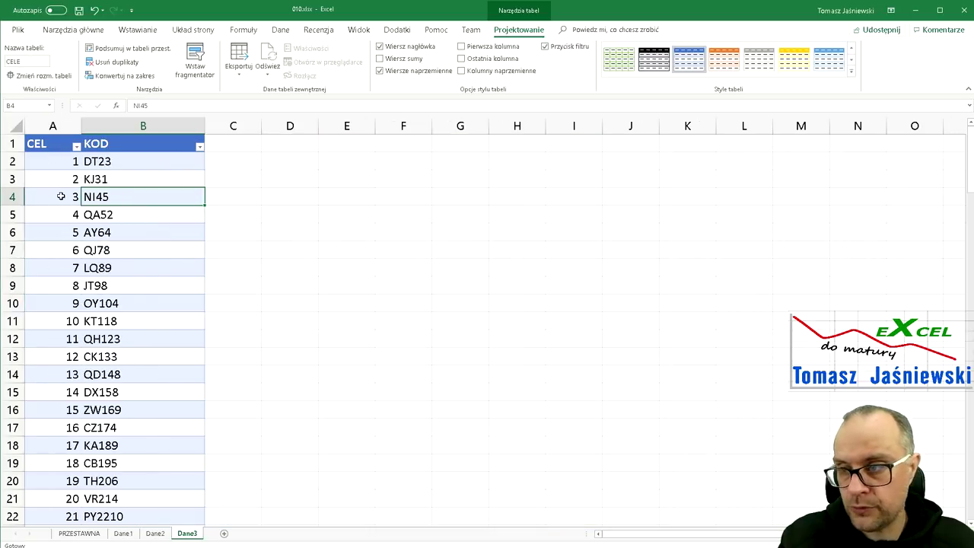
click(123, 533)
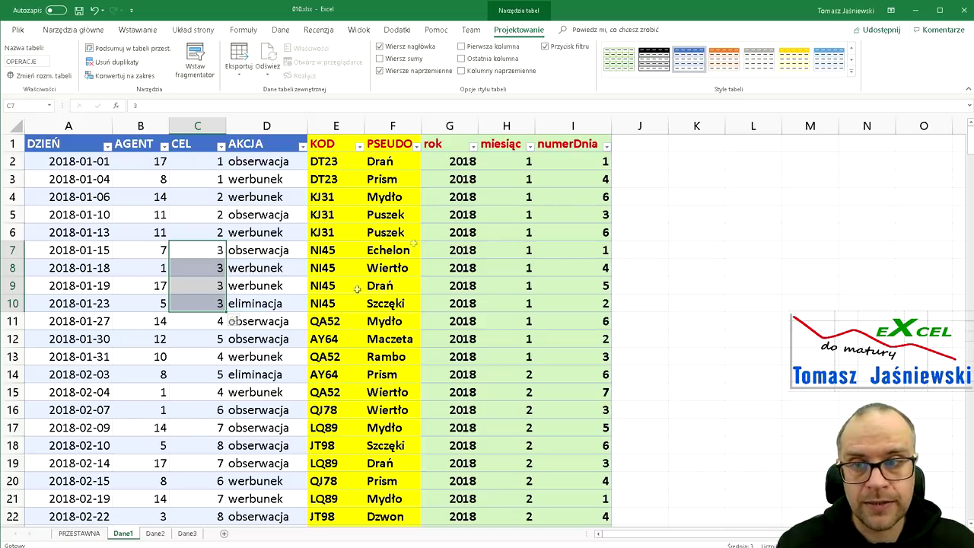
click(454, 164)
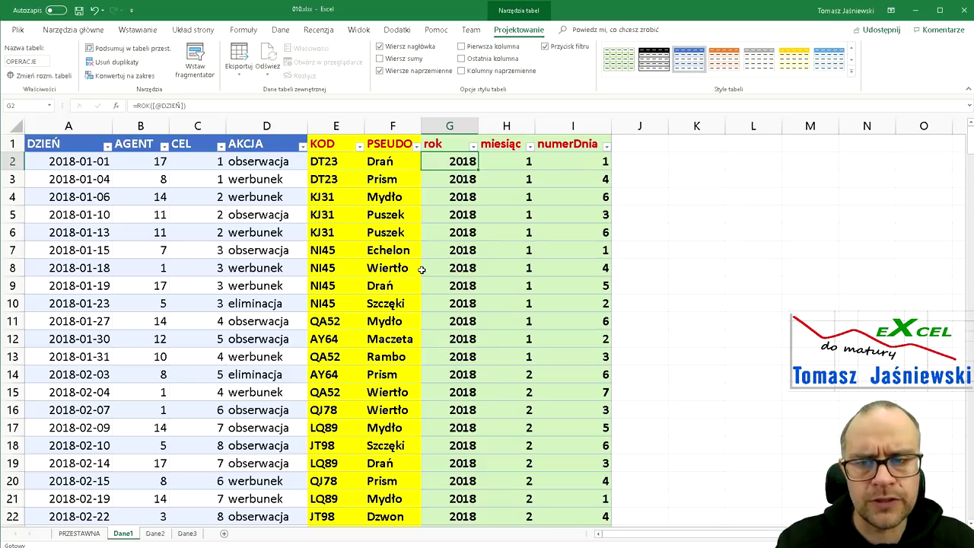
click(72, 162)
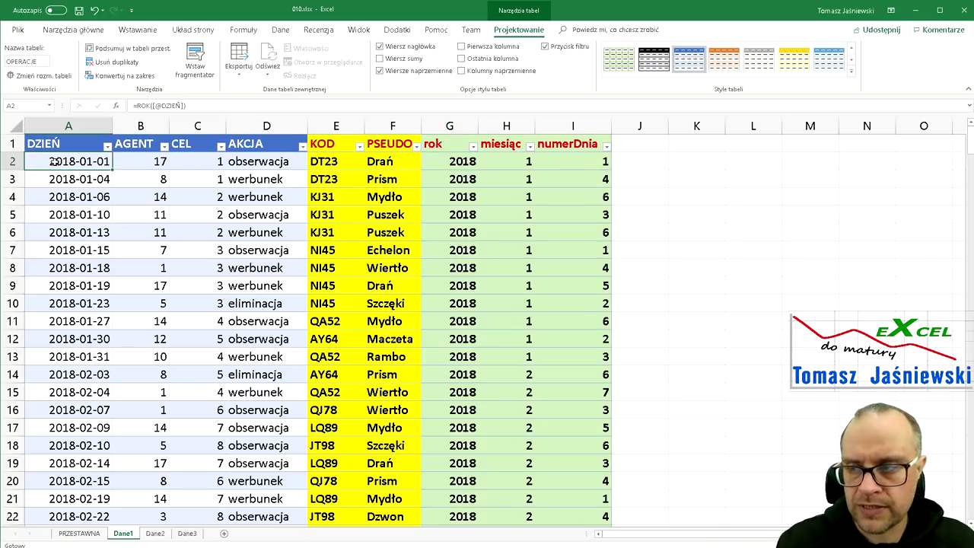
click(200, 164)
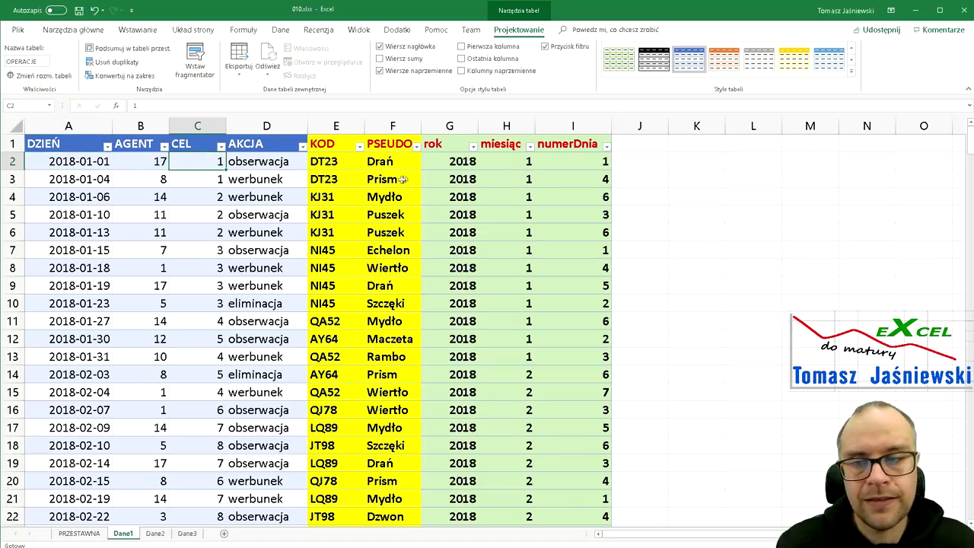
click(444, 163)
click(513, 166)
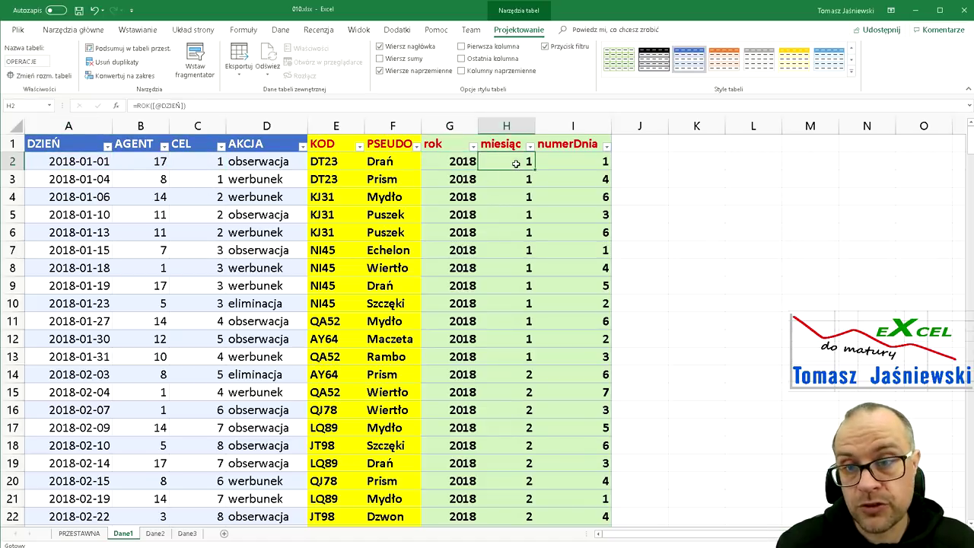
click(590, 163)
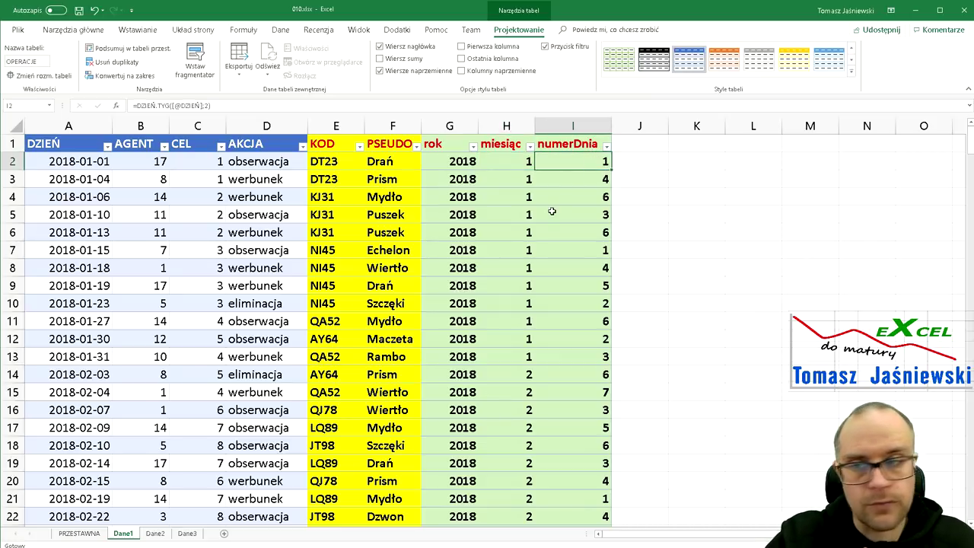
Review the I2 weekday formula and its I3 result before changing the return type.
key(F2)
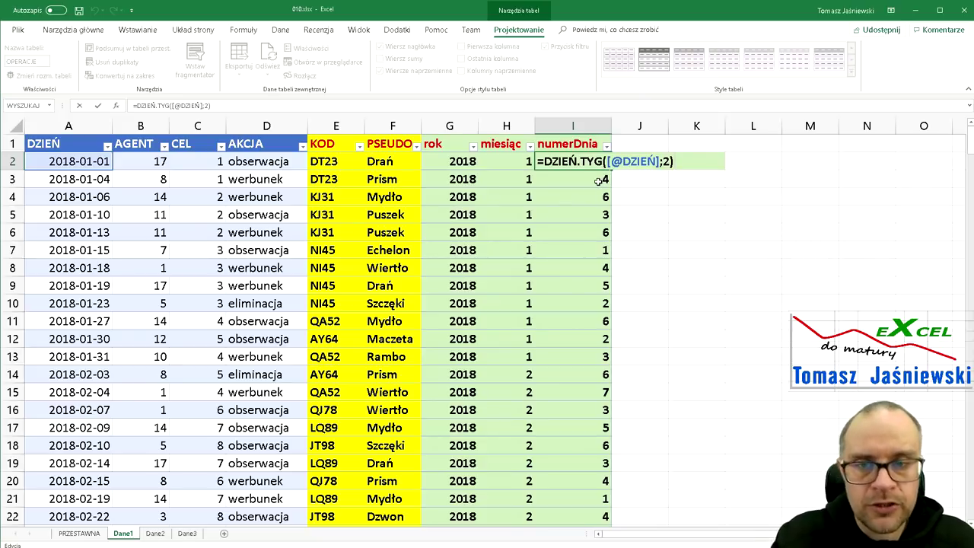
key(Escape)
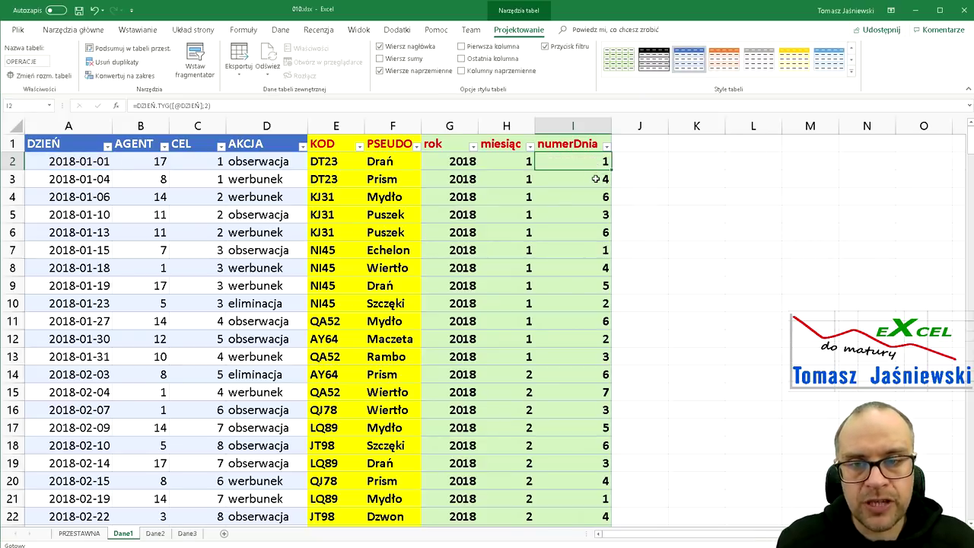
click(596, 179)
key(Up)
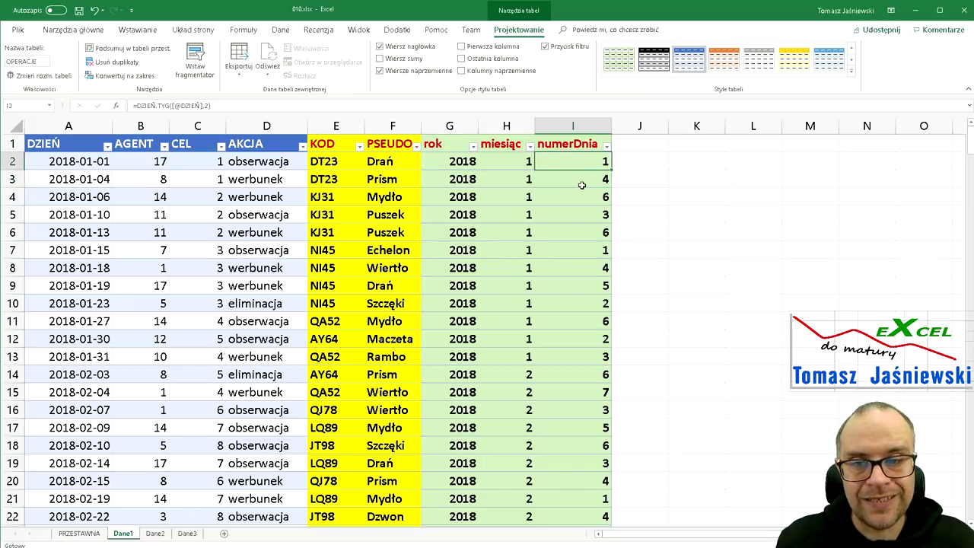
key(F2)
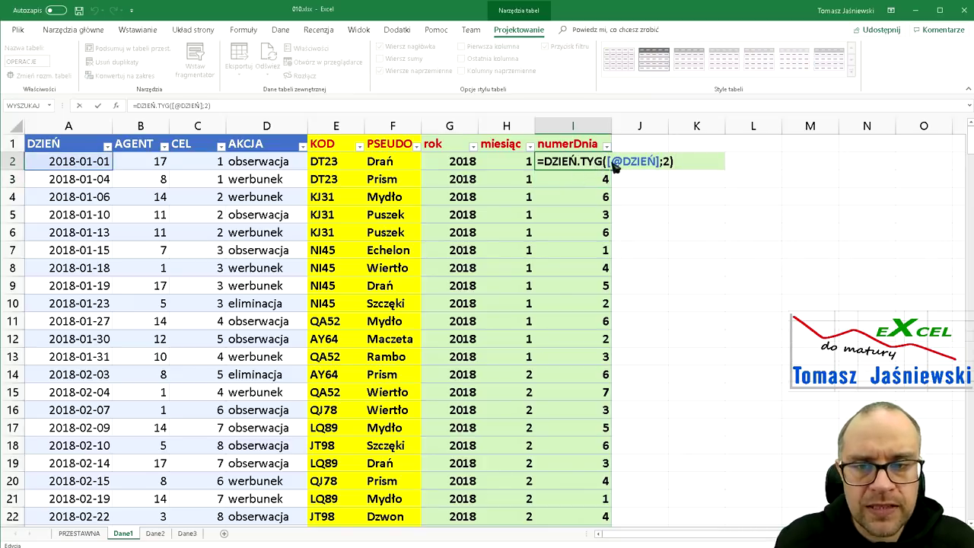
click(612, 165)
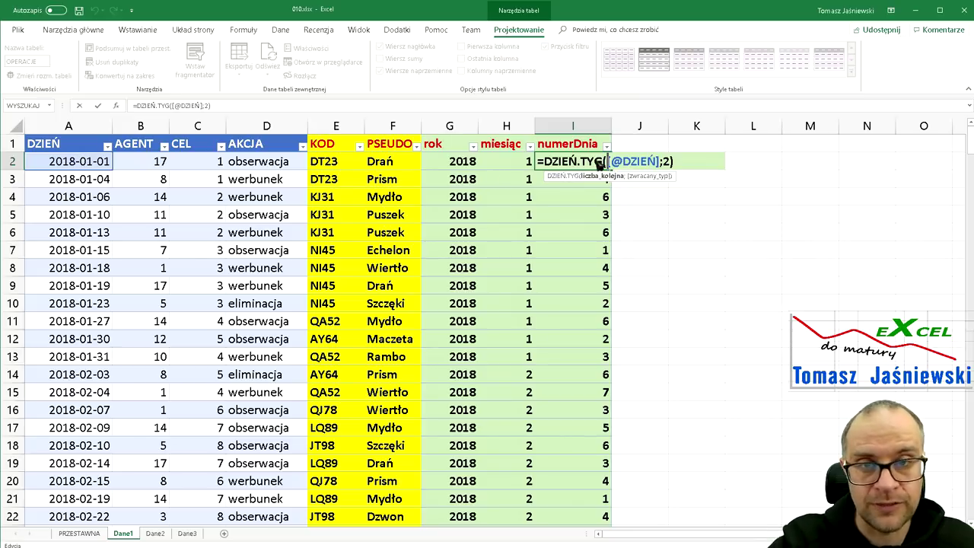
click(667, 163)
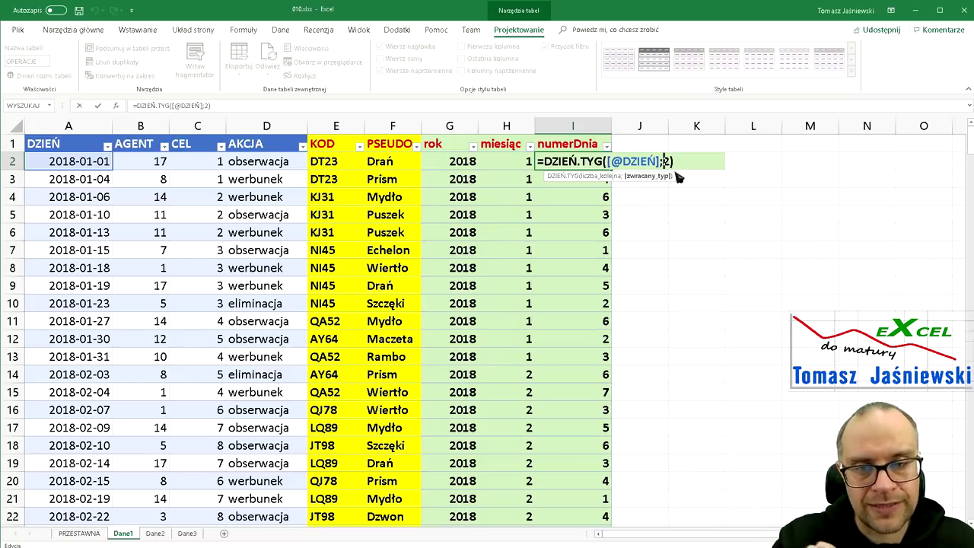
Try DZIEŃ.TYG without a return type, then undo the resulting #LICZBA! error.
key(Delete)
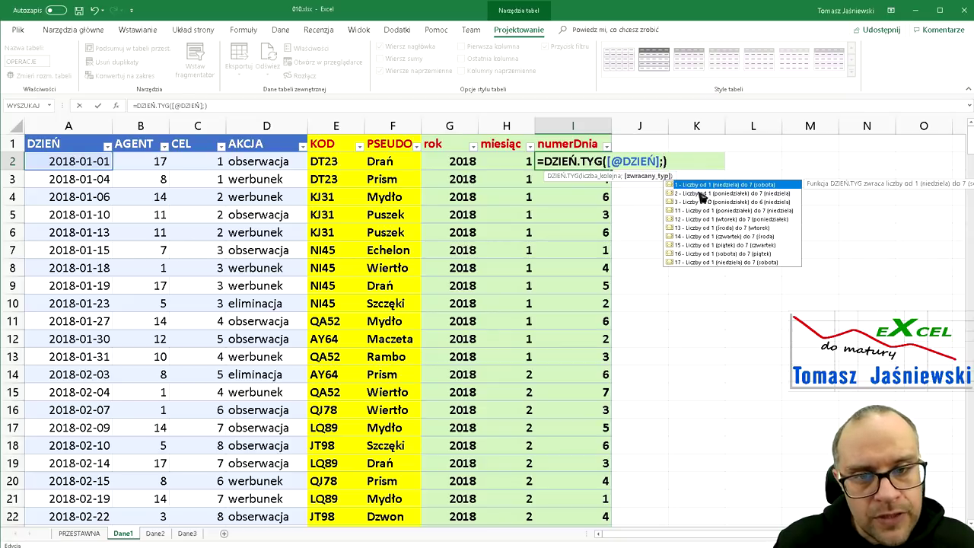
click(695, 194)
text())
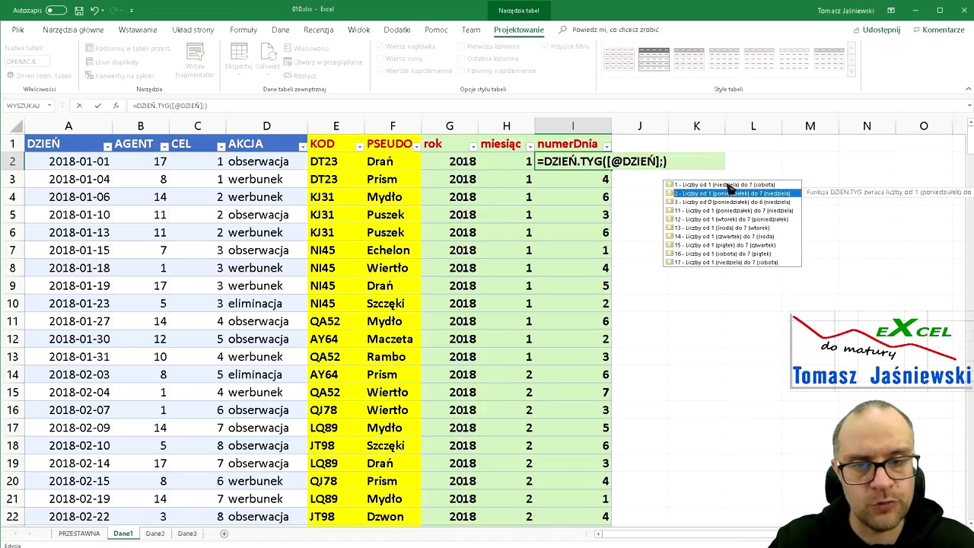
key(Return)
key(ctrl+z)
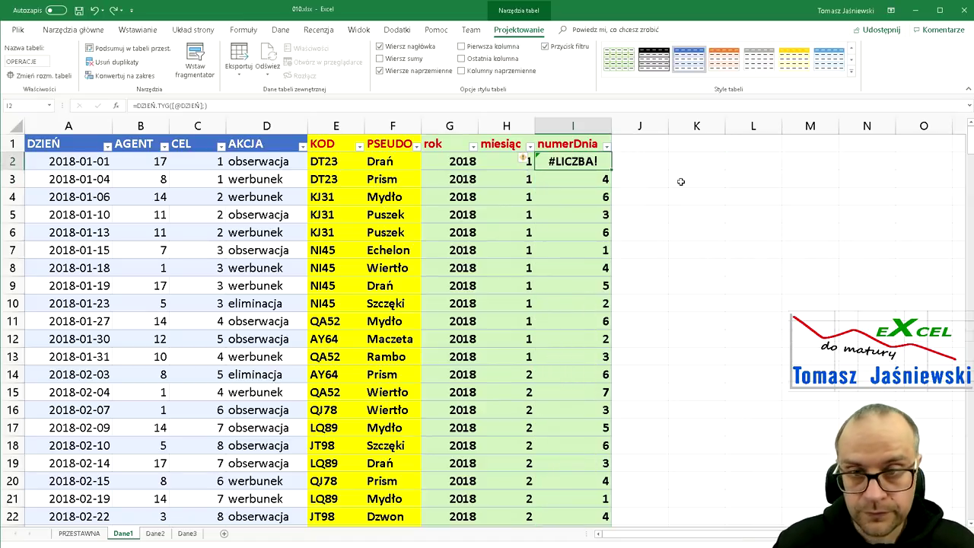
double_click(591, 161)
click(665, 162)
text(2)
key(Return)
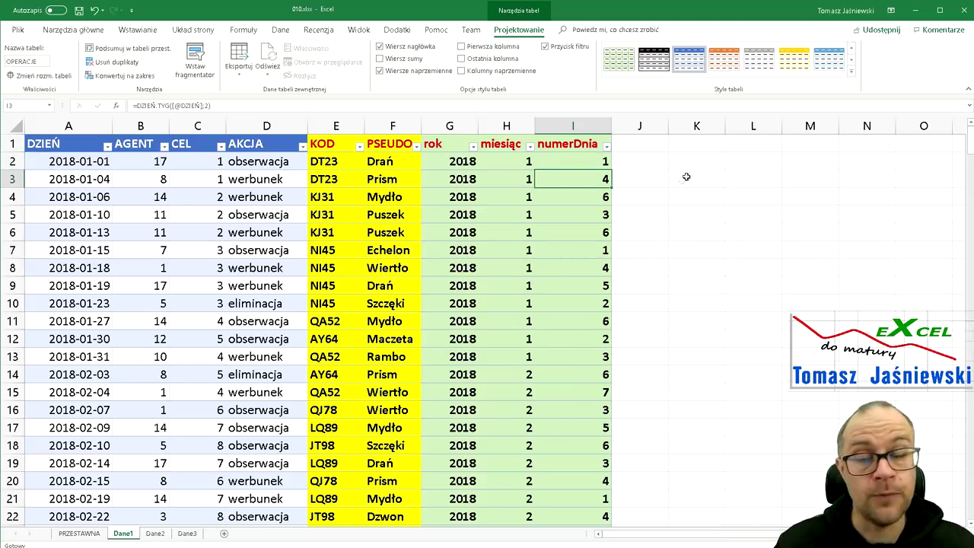
click(583, 160)
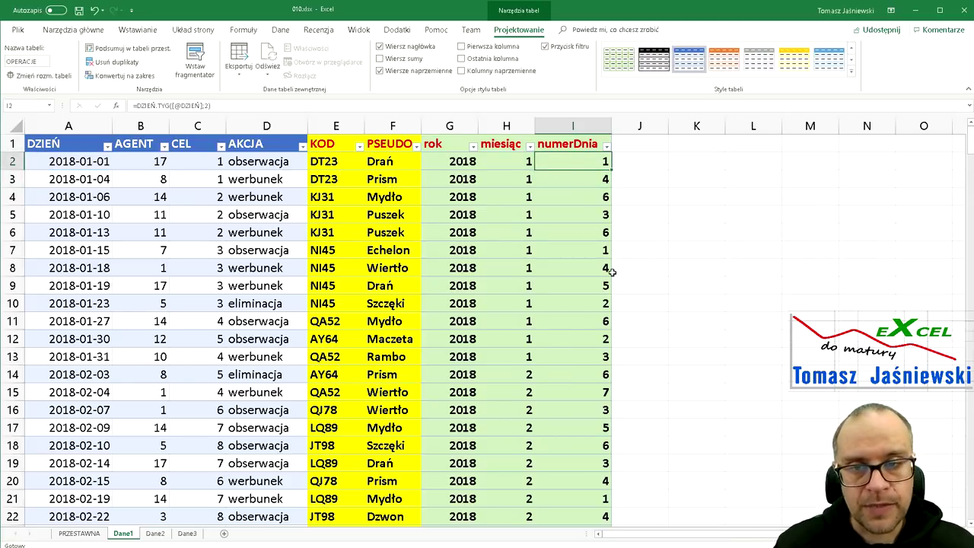
click(586, 175)
click(586, 196)
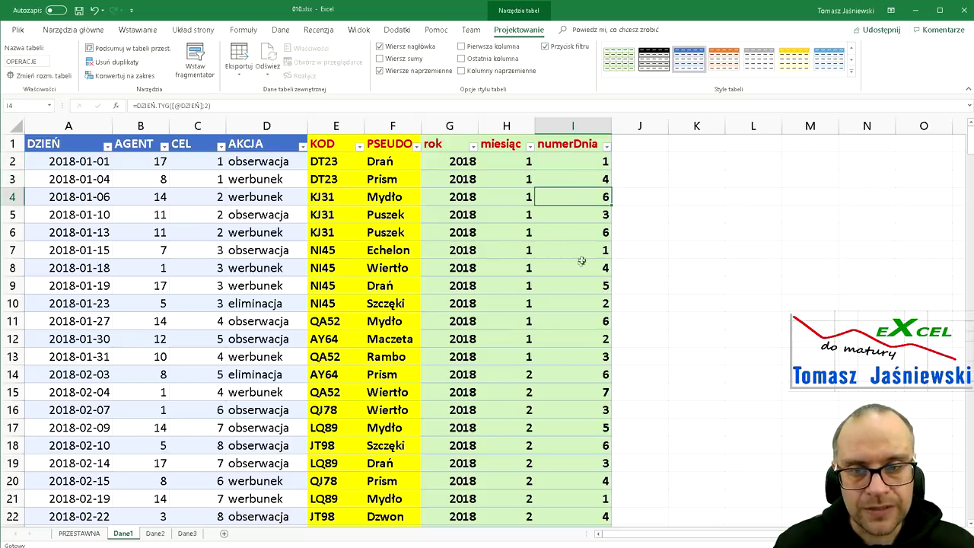
click(581, 214)
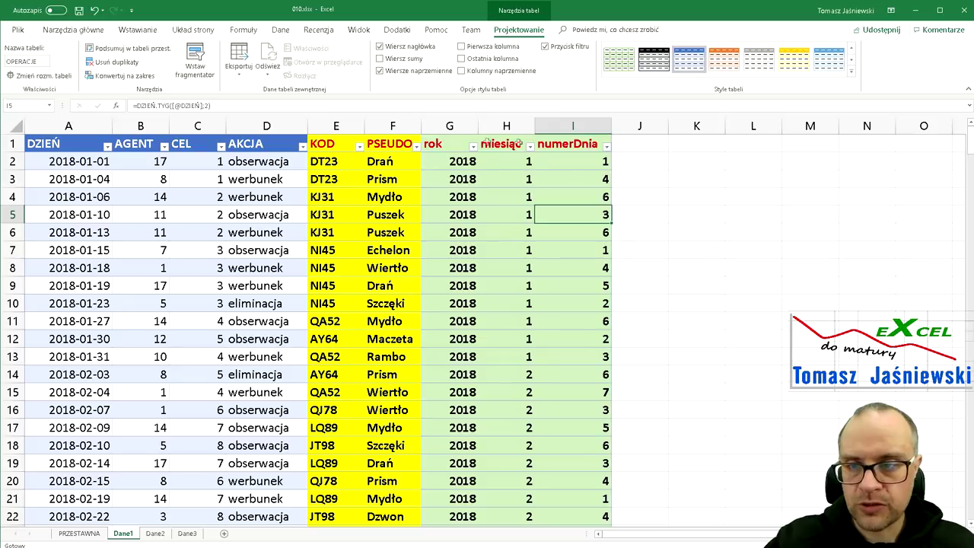
drag(331, 161, 592, 306)
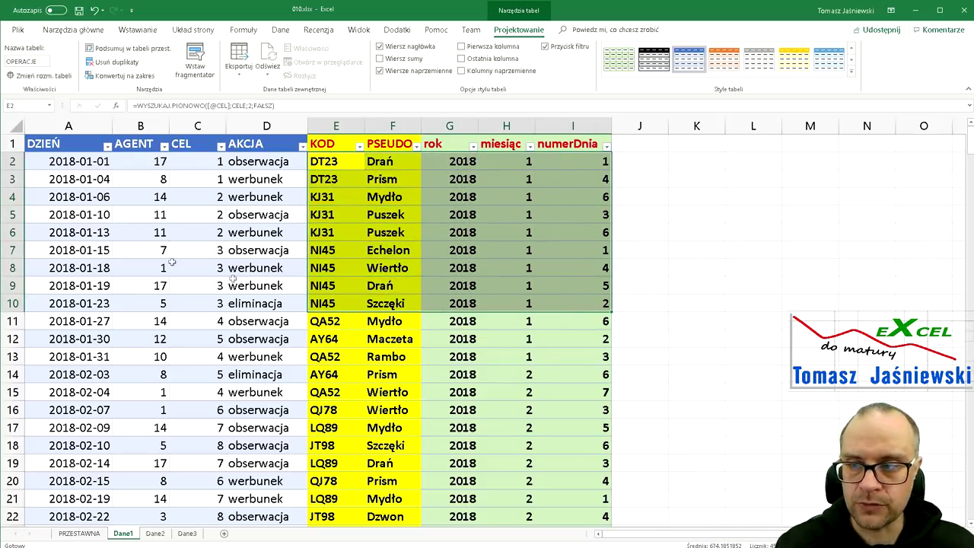
click(459, 162)
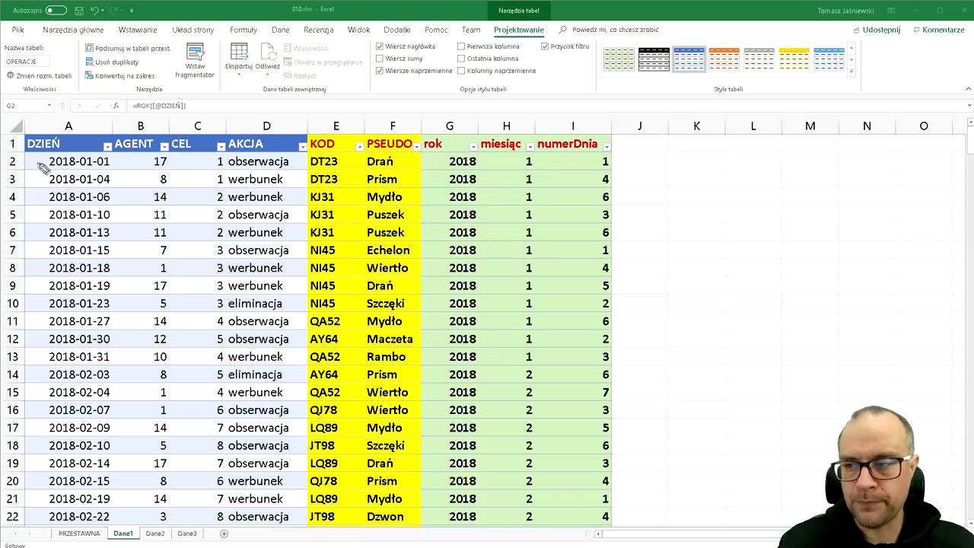
Discard a stray ink line on row 2 and loop the miesiąc 1 values in red.
mouse_move(16, 164)
mouse_down()
mouse_move(175, 175)
mouse_move(654, 166)
mouse_move(41, 169)
mouse_up()
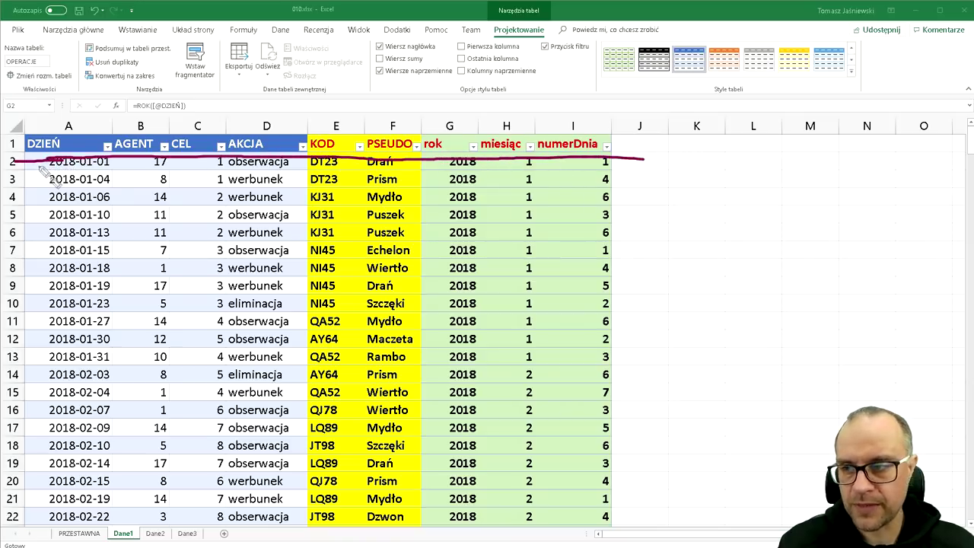
key(Escape)
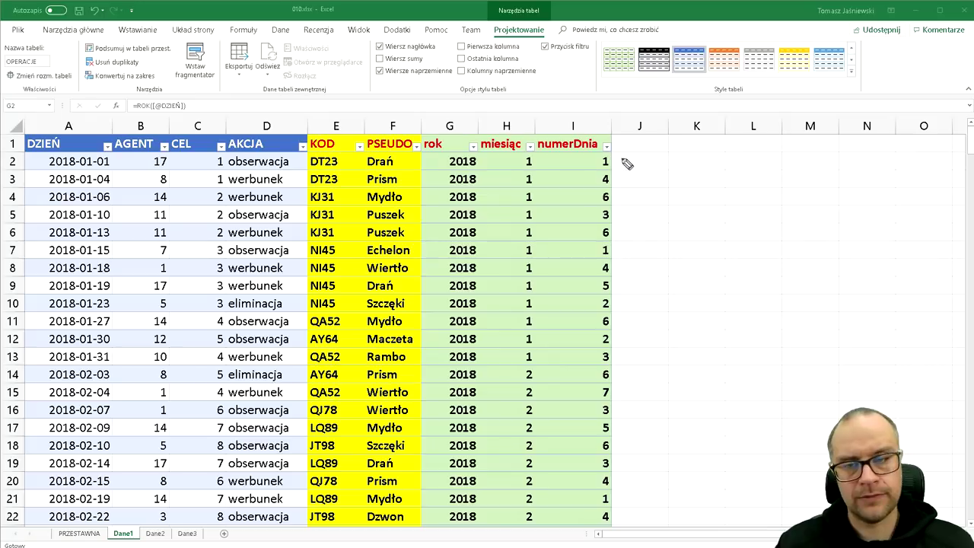
mouse_move(544, 158)
mouse_down()
mouse_move(504, 325)
mouse_move(555, 151)
mouse_up()
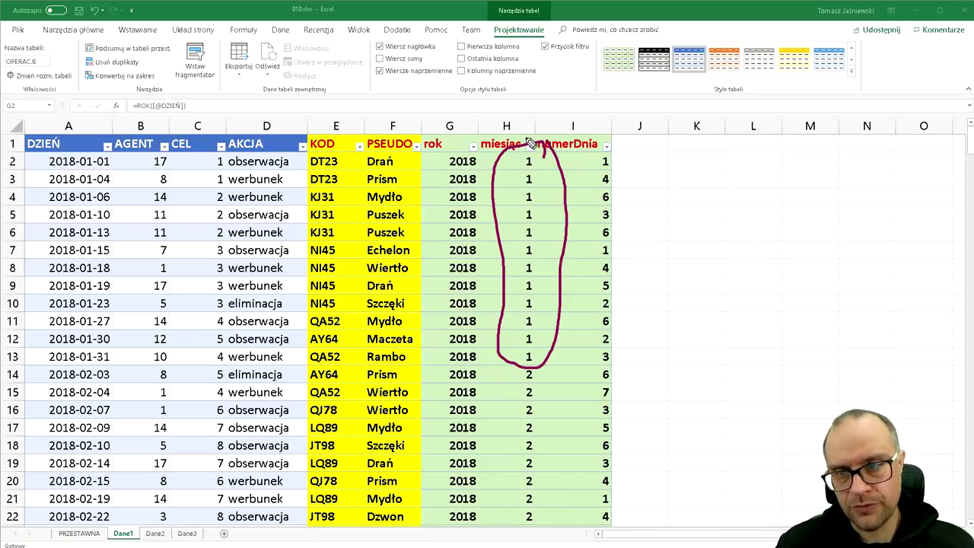
Circle Puszek, underline both Drań entries, and arrow numerDnia to a sketched 1.
mouse_move(397, 207)
mouse_down()
mouse_move(375, 202)
mouse_move(390, 211)
mouse_up()
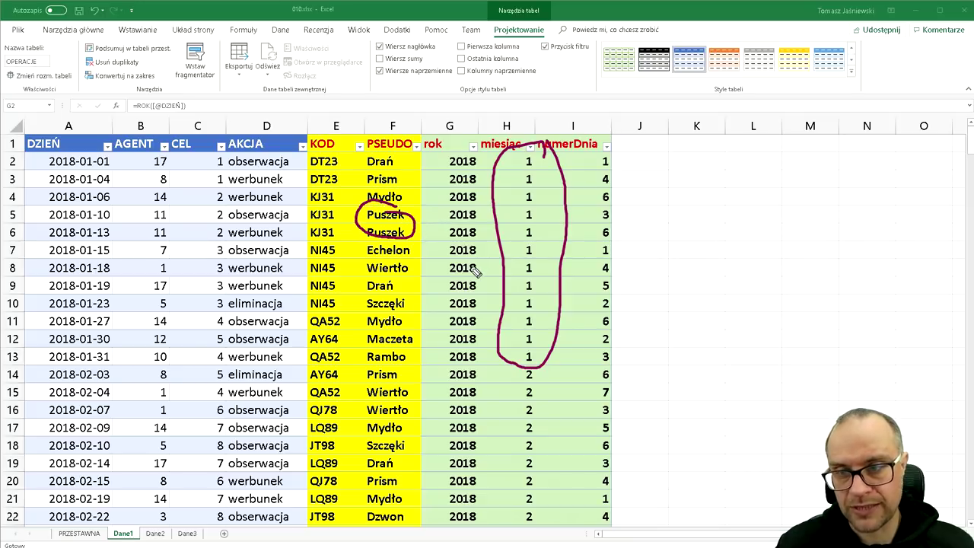
drag(355, 291, 410, 294)
drag(355, 173, 407, 168)
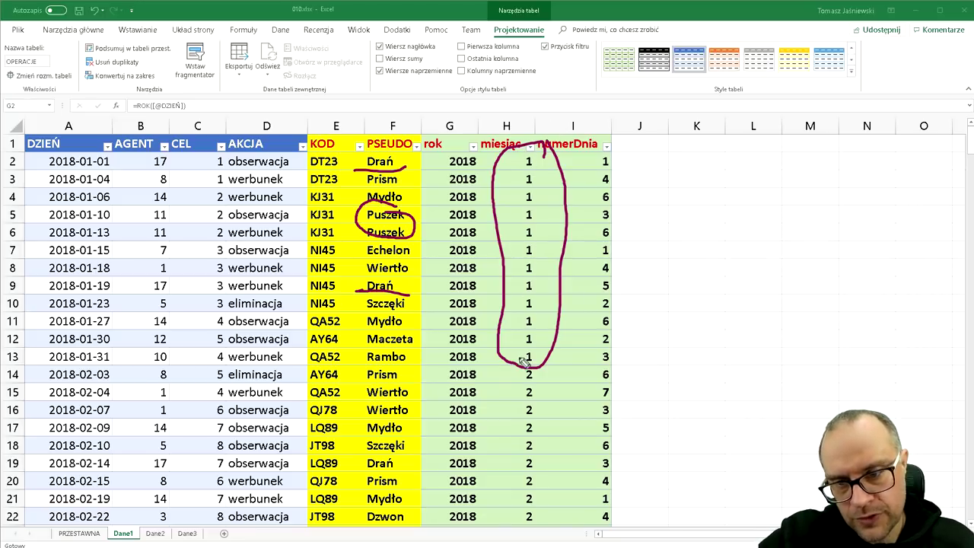
mouse_move(558, 165)
mouse_down()
mouse_move(809, 169)
mouse_move(782, 188)
mouse_up()
drag(868, 189, 929, 196)
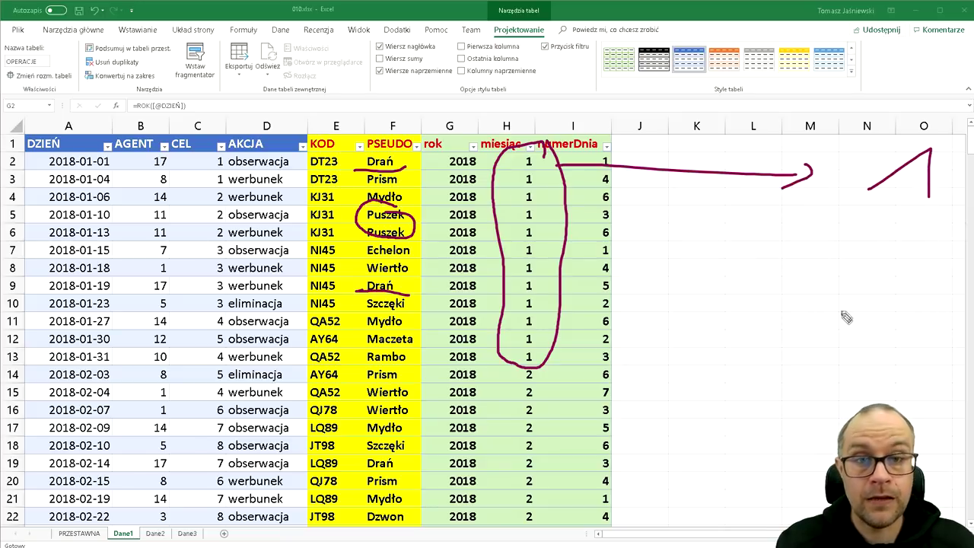
Strike through the early dates and agent cells and mark the obserwacja row.
drag(46, 161, 110, 162)
mouse_move(49, 179)
mouse_down()
mouse_move(118, 183)
mouse_move(213, 207)
mouse_up()
drag(38, 238, 118, 238)
drag(151, 259, 243, 256)
drag(271, 217, 303, 208)
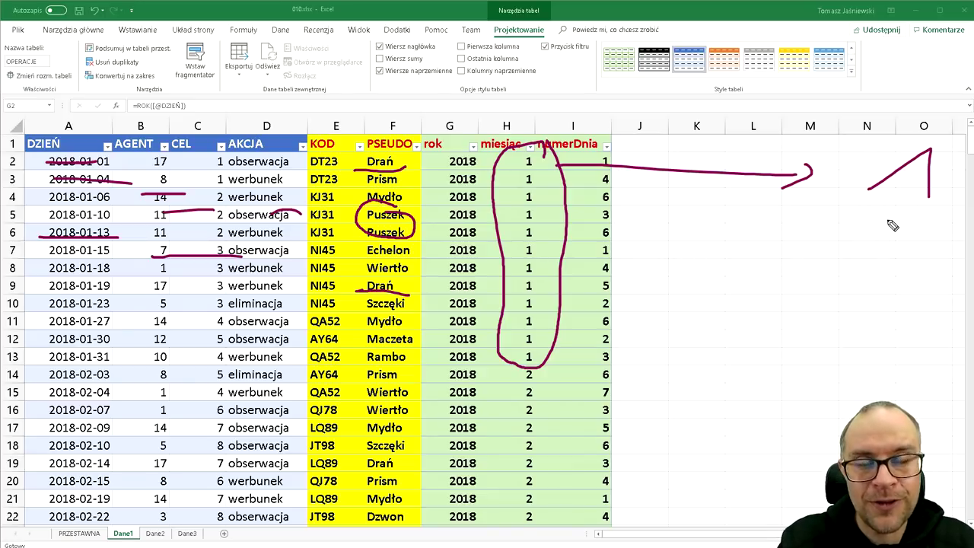
Circle the sketched 1, add a second arrow, then re-loop the January miesiąc values.
drag(925, 143, 939, 143)
drag(819, 192, 779, 204)
drag(775, 202, 773, 222)
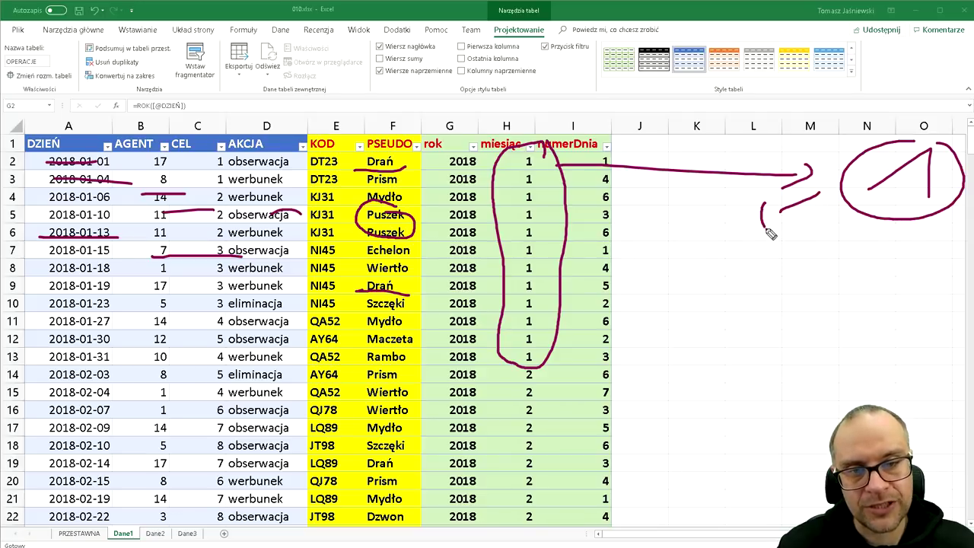
drag(673, 265, 761, 274)
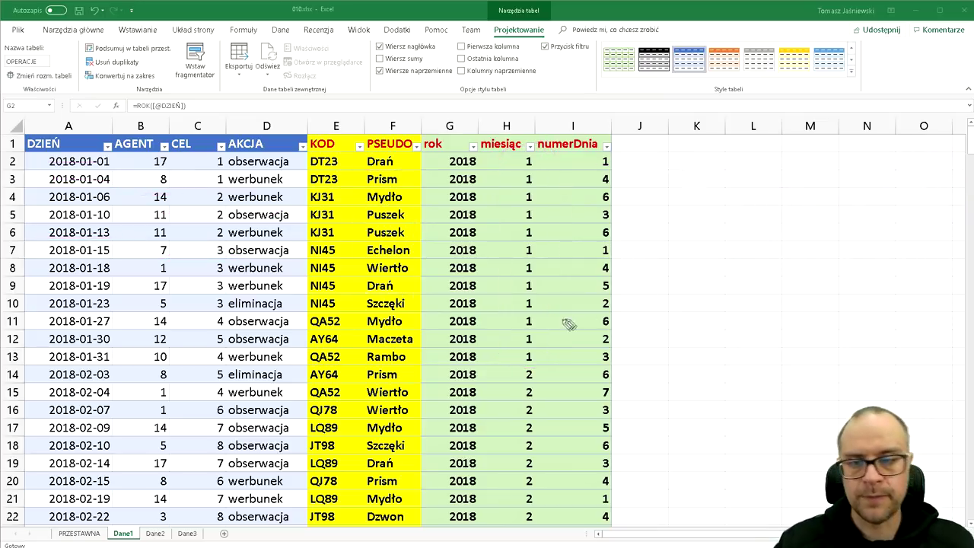
mouse_move(544, 162)
mouse_down()
mouse_move(515, 337)
mouse_move(542, 153)
mouse_up()
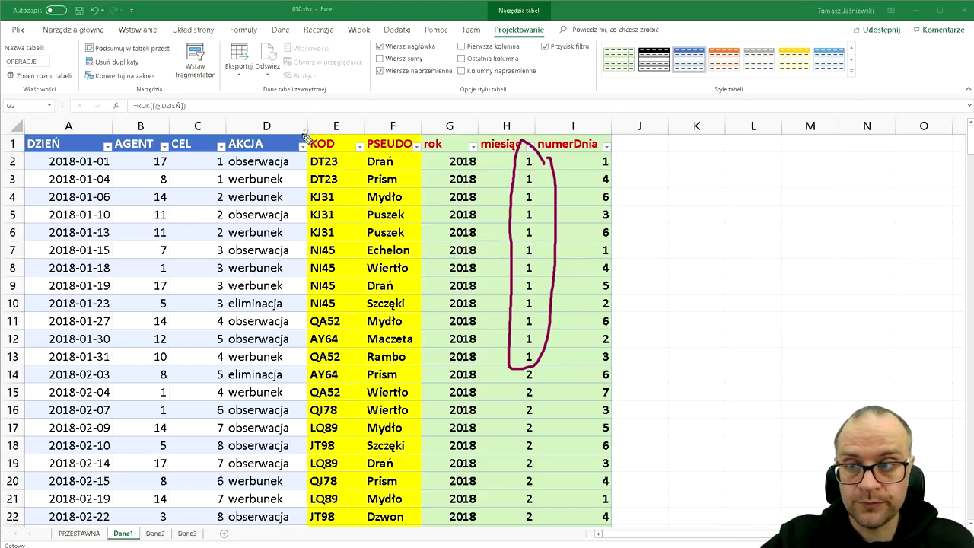
Ink-circle the KOD header, group KJ31 and NI45, underline row 10, and write DT23.
mouse_move(321, 135)
mouse_down()
mouse_move(304, 152)
mouse_move(335, 156)
mouse_move(323, 127)
mouse_move(301, 186)
mouse_move(350, 182)
mouse_move(335, 152)
mouse_up()
mouse_move(312, 242)
mouse_down()
mouse_move(323, 318)
mouse_move(352, 257)
mouse_move(344, 242)
mouse_up()
drag(5, 312, 618, 313)
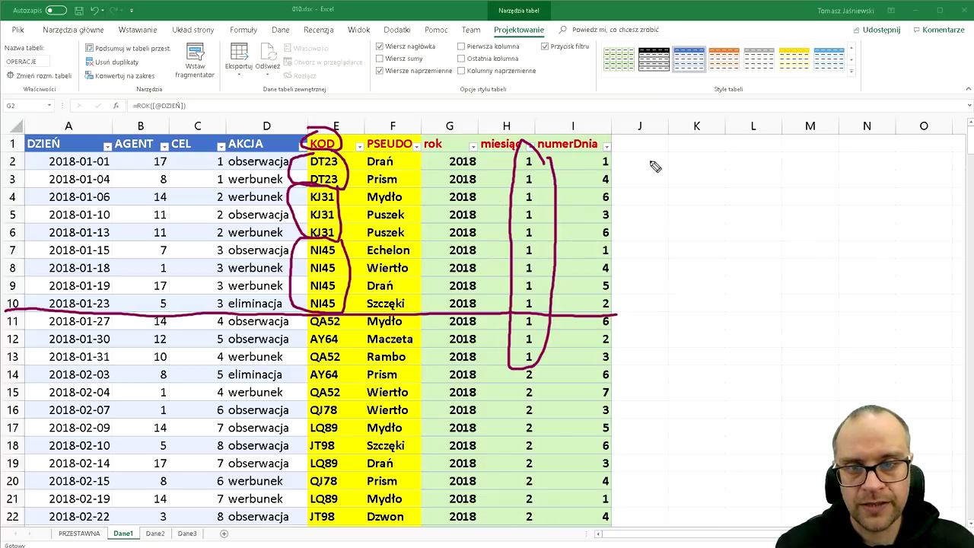
mouse_move(649, 159)
mouse_down()
mouse_move(650, 173)
mouse_move(669, 158)
mouse_move(656, 174)
mouse_move(722, 174)
mouse_move(712, 181)
mouse_up()
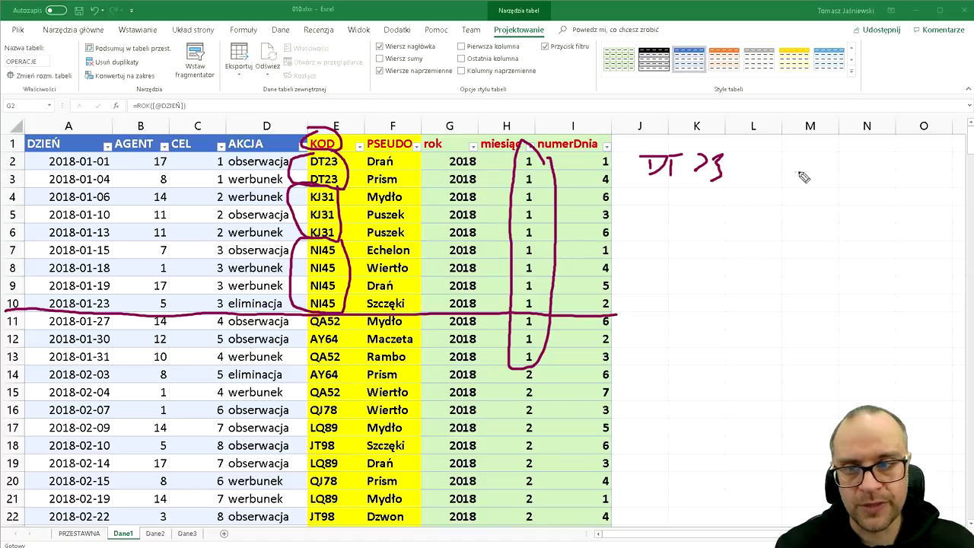
Sketch the DT 23 note and connector lines to the KOD and miesiąc headers, then select a DZIEŃ date.
drag(794, 166, 812, 172)
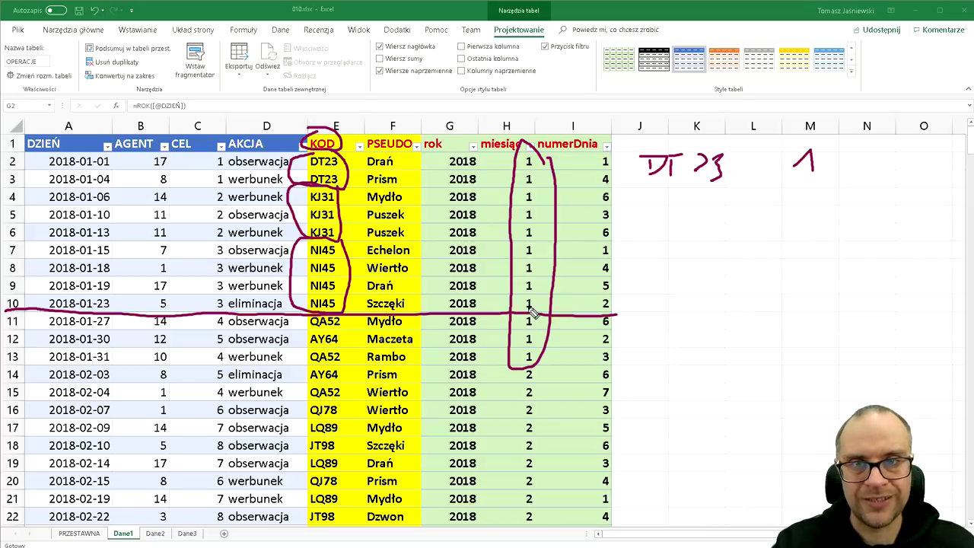
drag(325, 70, 313, 127)
drag(525, 70, 530, 143)
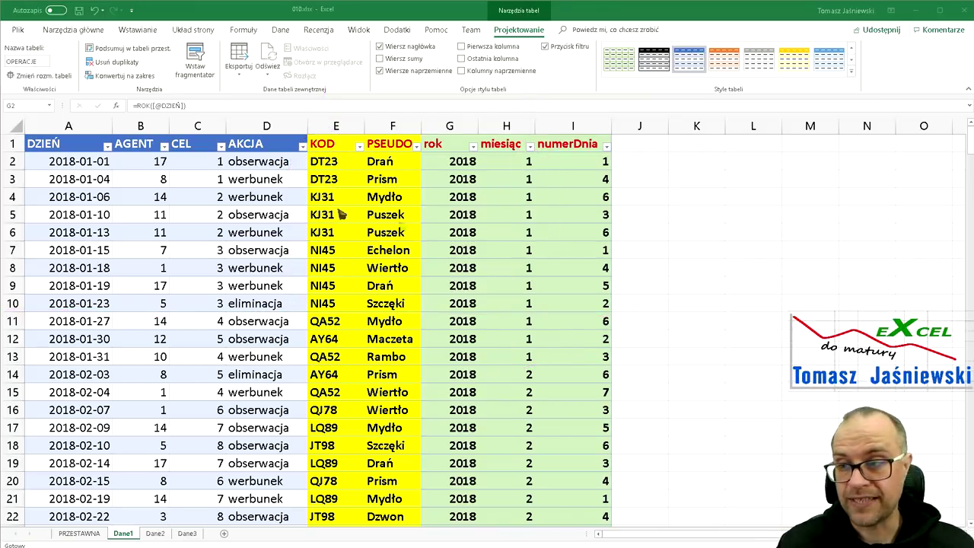
click(78, 181)
Select the whole OPERACJE table with Ctrl+A and start a PivotTable from the Wstawianie tab.
click(51, 177)
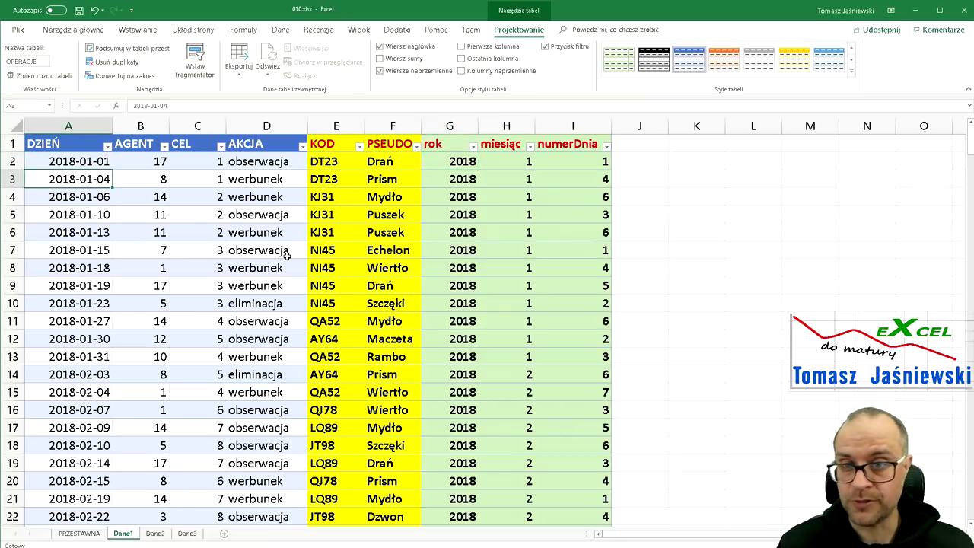
key(ctrl+a)
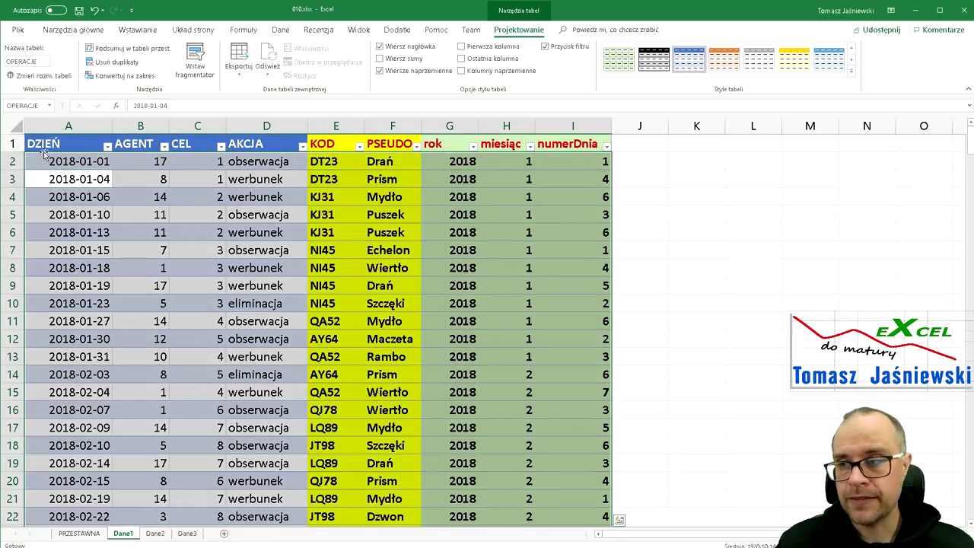
click(138, 31)
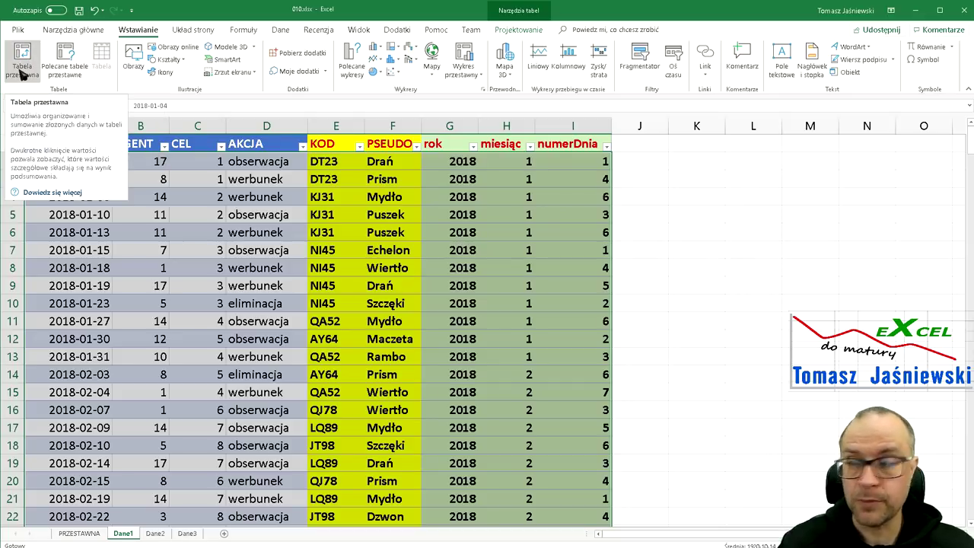
click(21, 73)
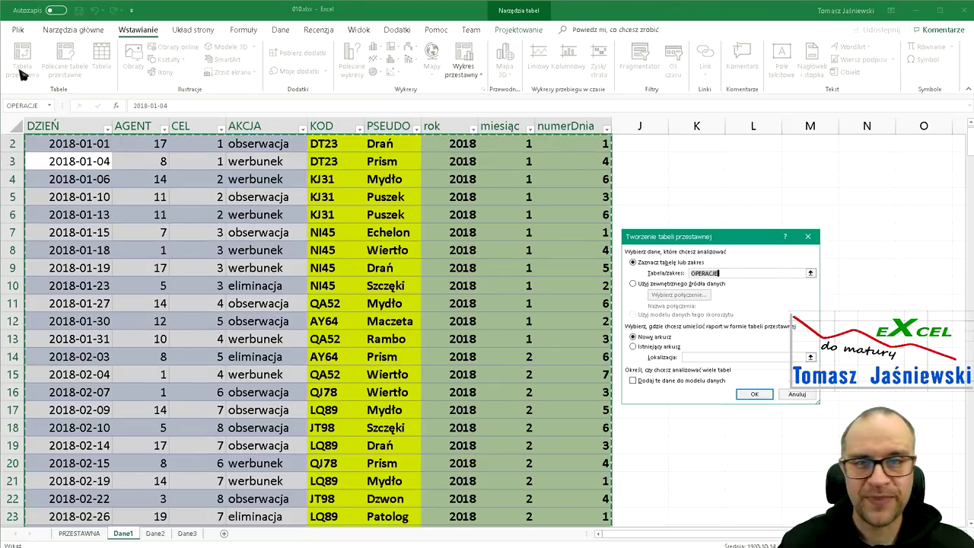
Keep OPERACJE as the source and Nowy arkusz as the destination, and confirm the PivotTable.
drag(714, 241, 523, 149)
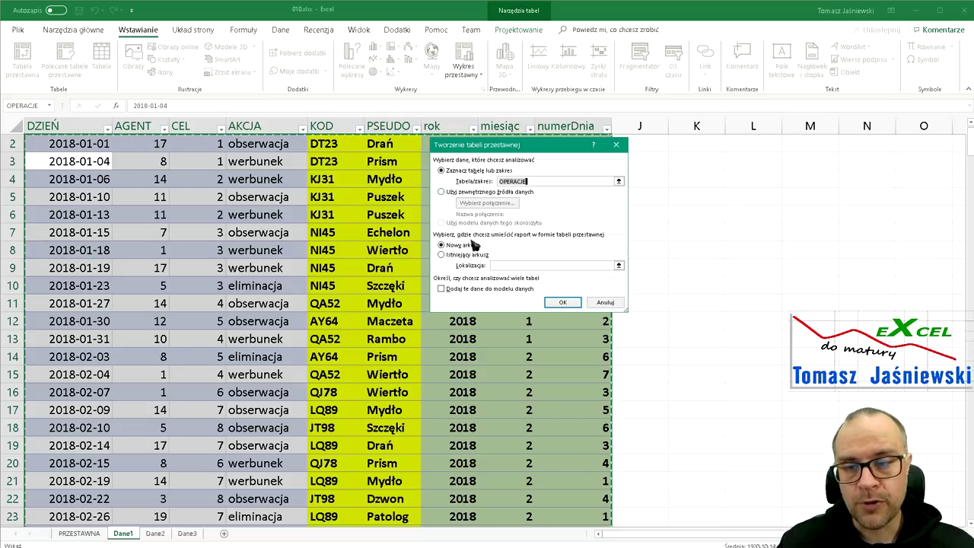
click(463, 247)
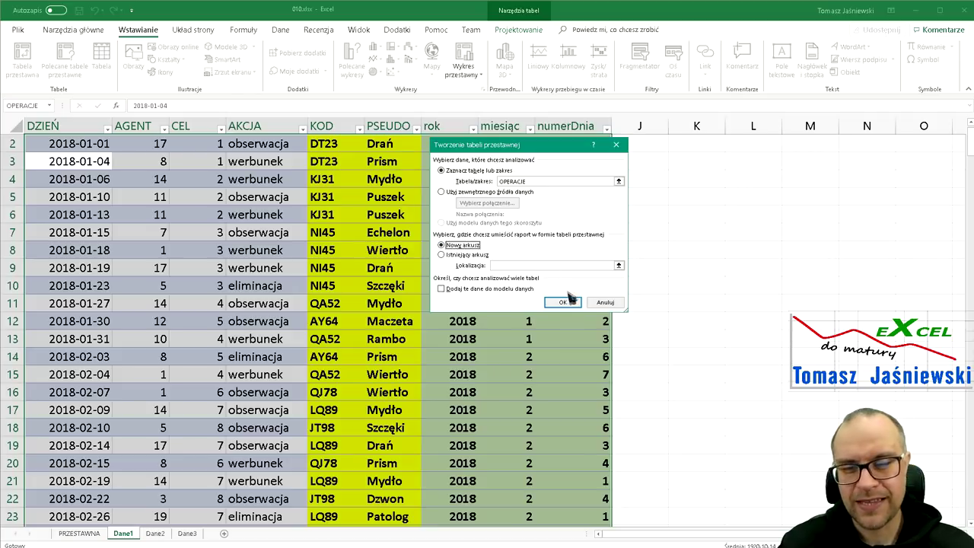
click(563, 302)
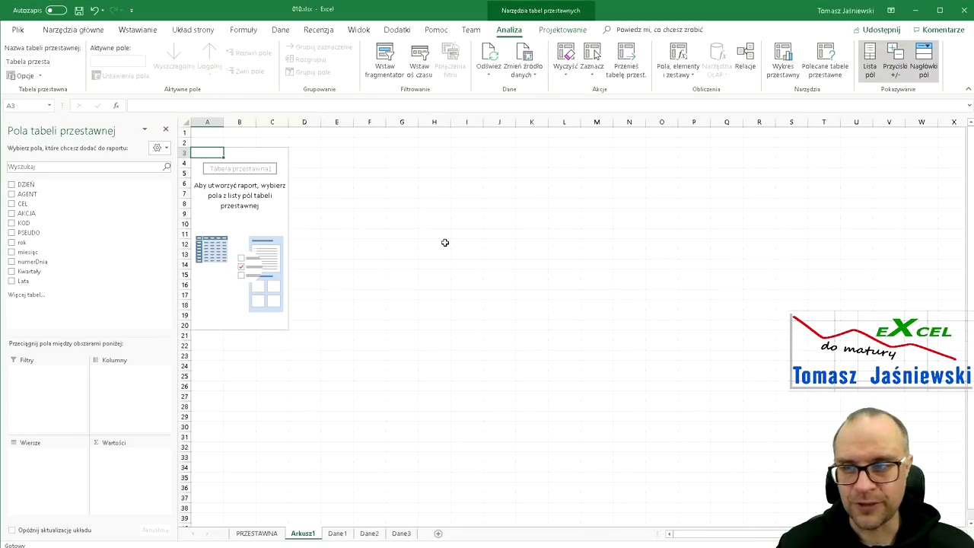
Review the new pivot's Analiza and Projektowanie tabs and switch to the PRZESTAWNA sheet.
scroll(445, 242, up, 2)
scroll(445, 242, up, 1)
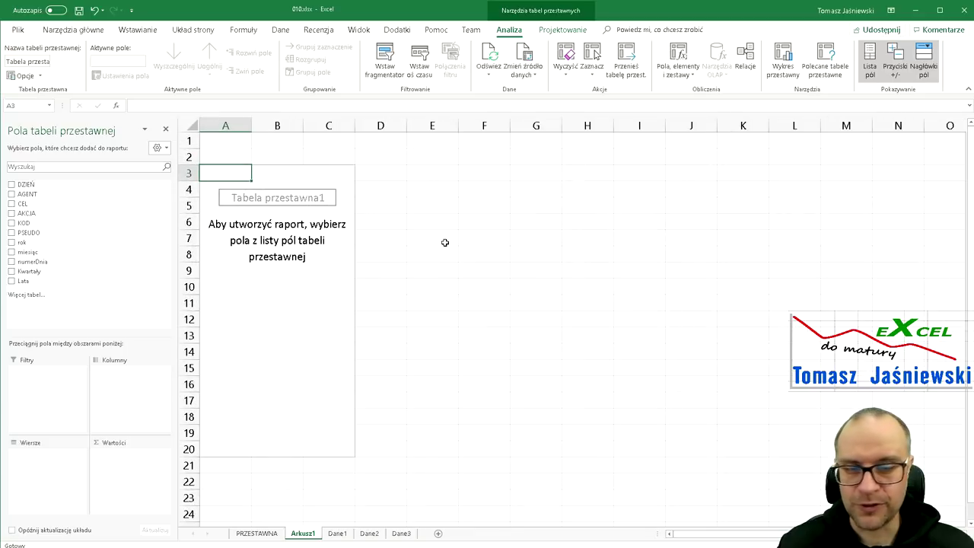
scroll(445, 242, up, 1)
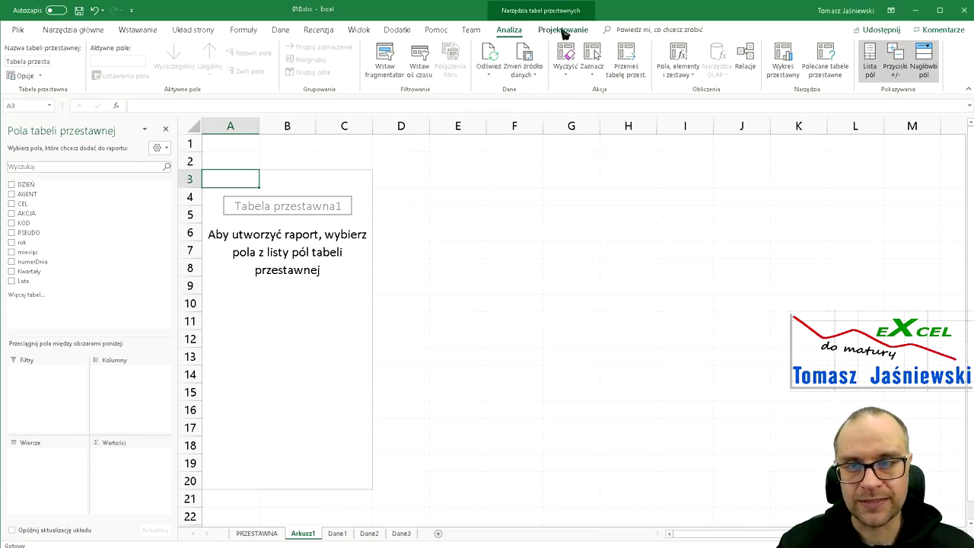
click(562, 30)
click(510, 30)
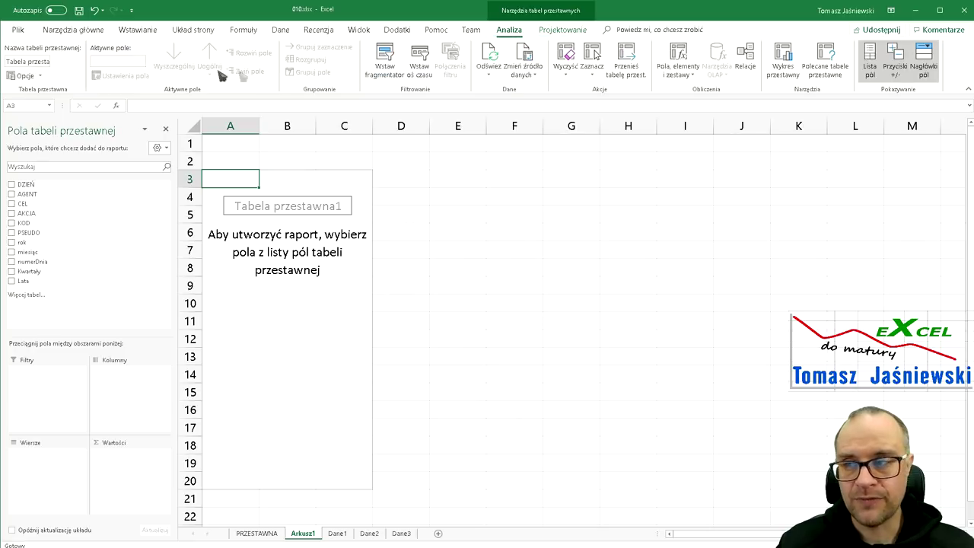
click(319, 256)
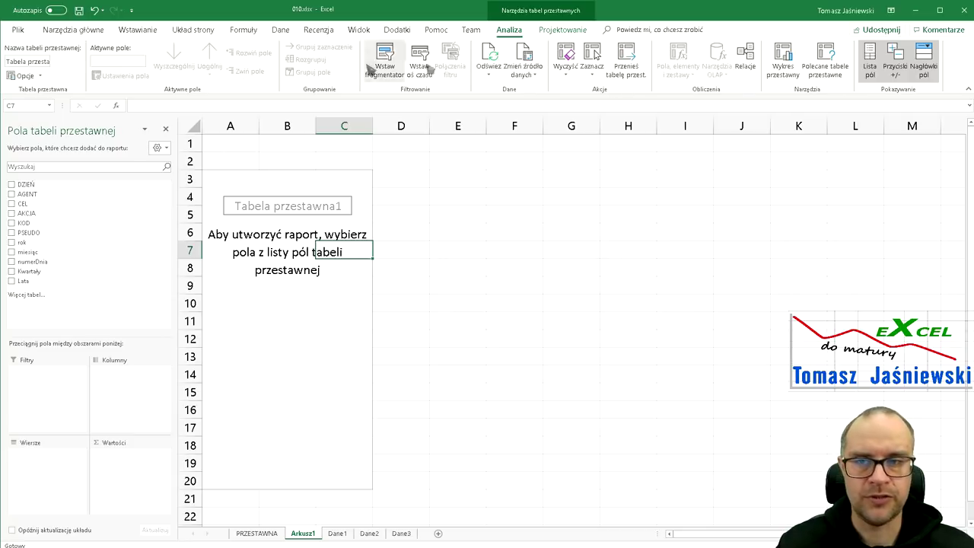
click(562, 29)
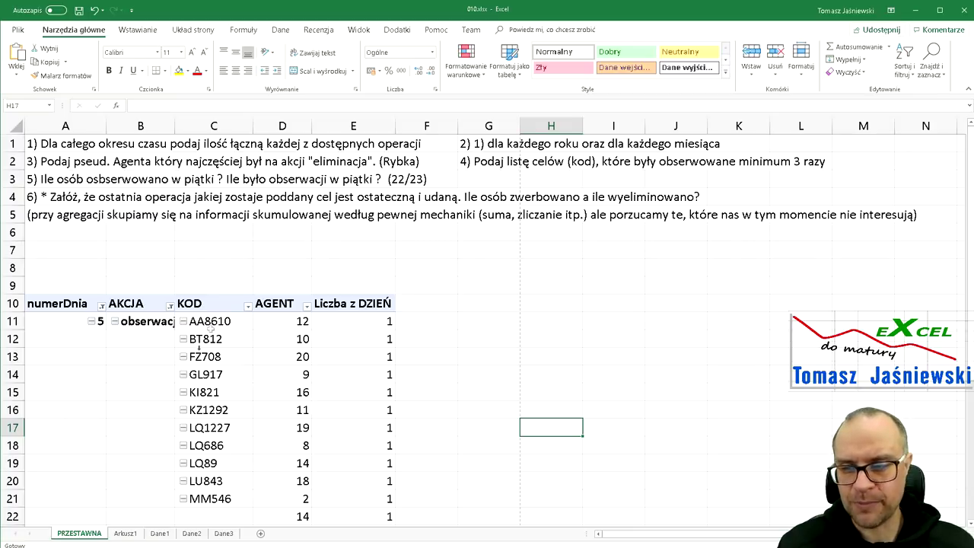
Uncheck DZIEŃ, AGENT, AKCJA, KOD and numerDnia in the PRZESTAWNA pivot's field list.
click(40, 394)
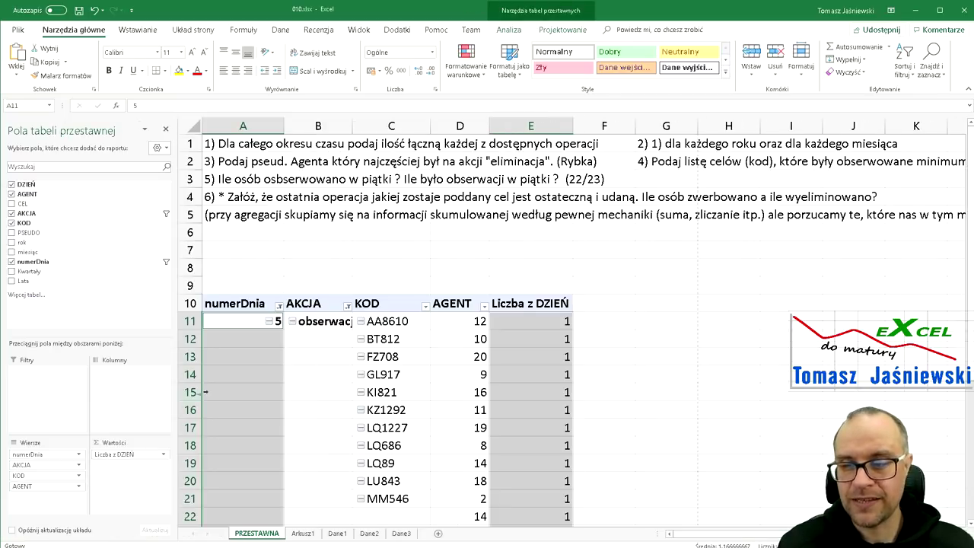
click(11, 184)
click(12, 194)
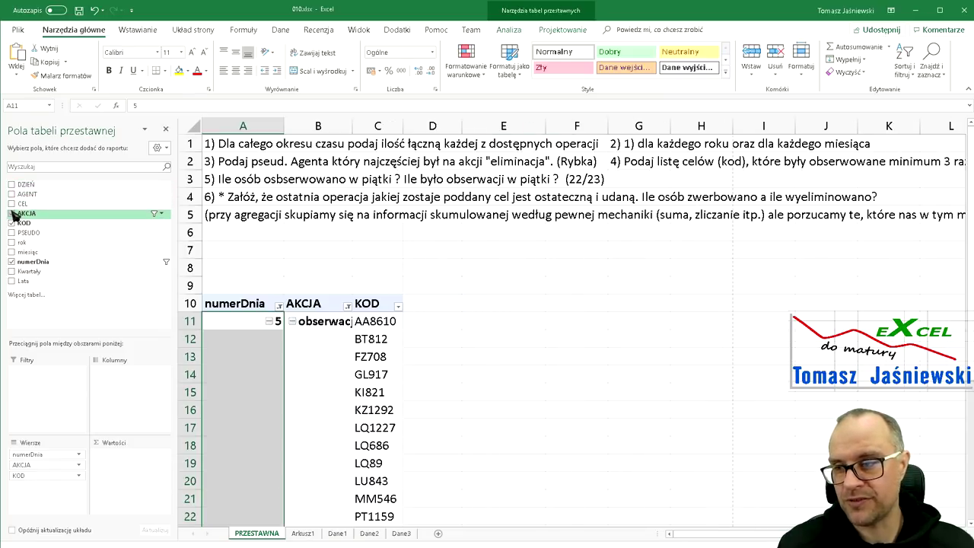
click(12, 213)
click(11, 223)
click(11, 261)
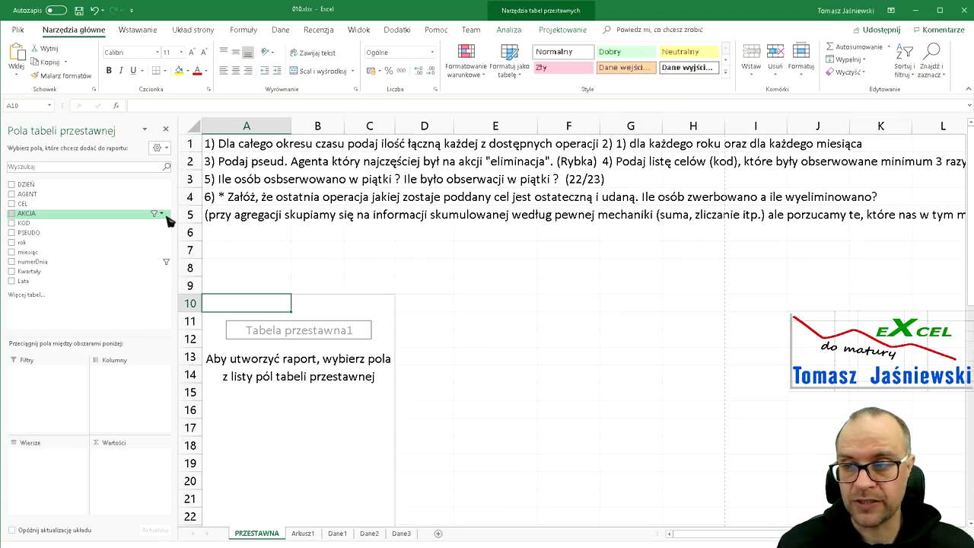
Choose Wyczyść filtr on the AKCJA and numerDnia fields to remove their leftover filters.
click(166, 217)
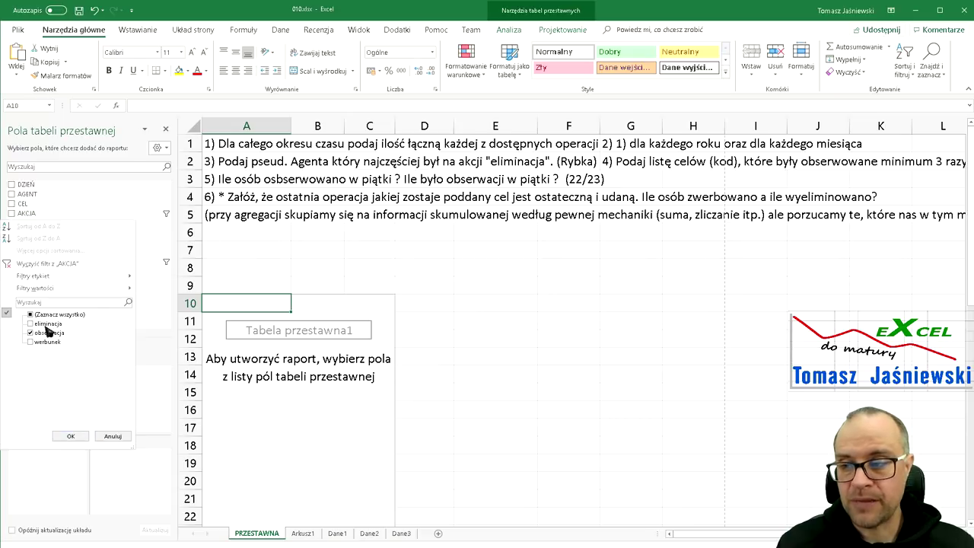
click(50, 263)
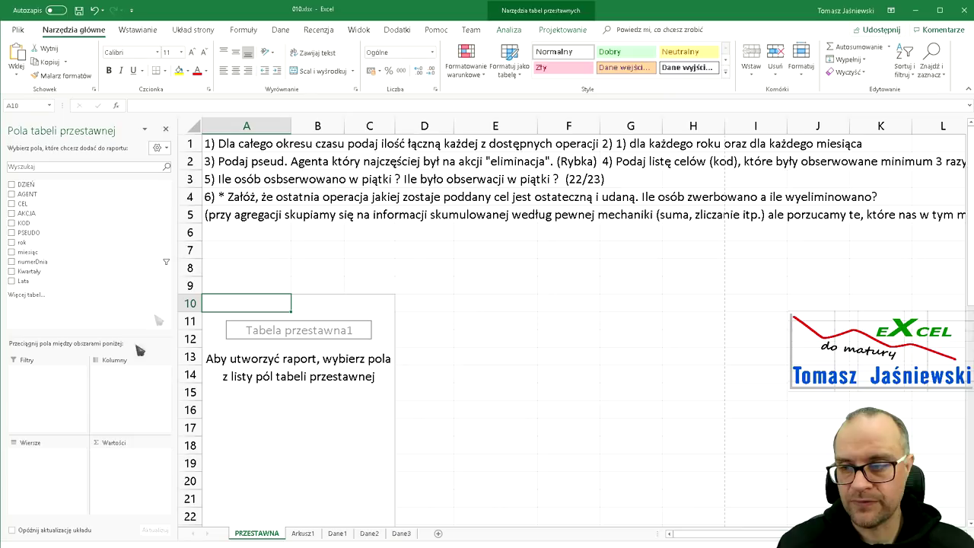
click(169, 268)
click(40, 312)
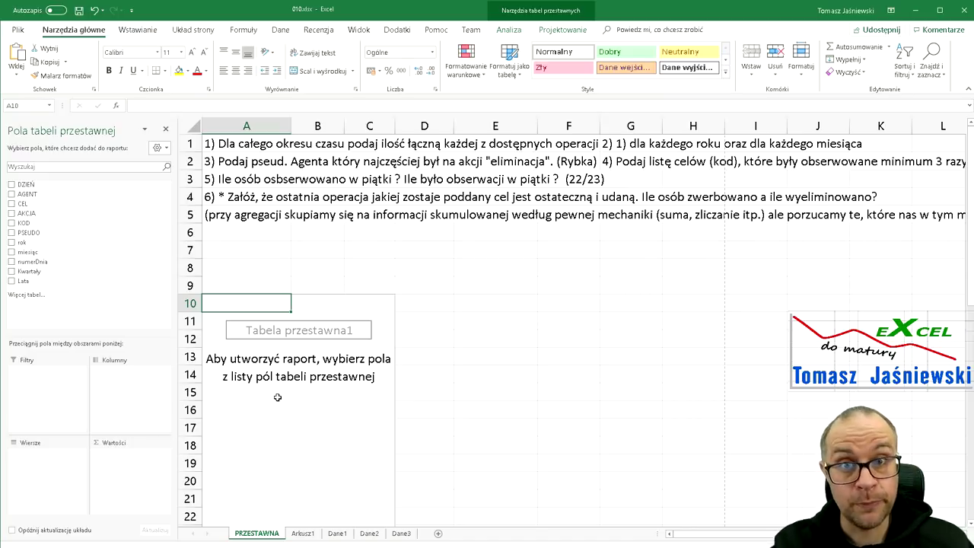
click(226, 141)
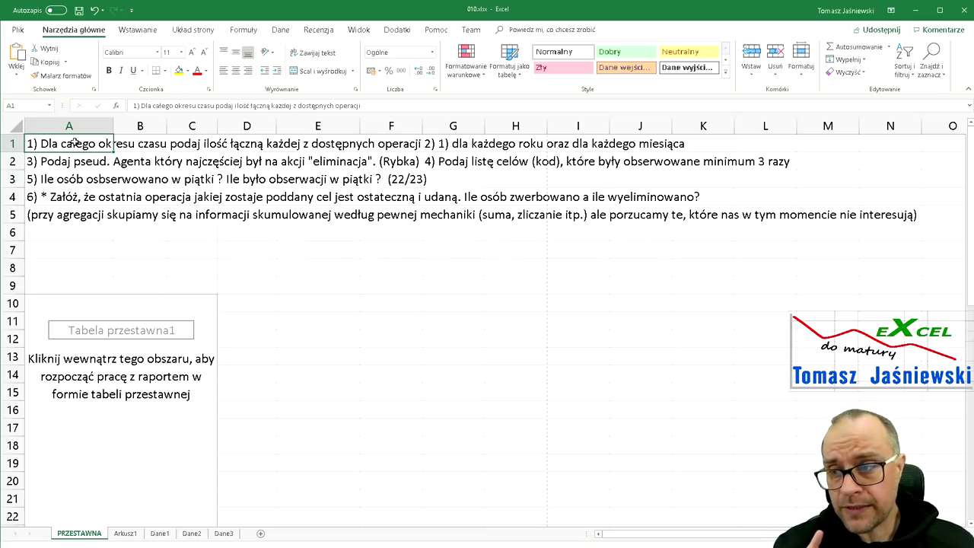
key(Right)
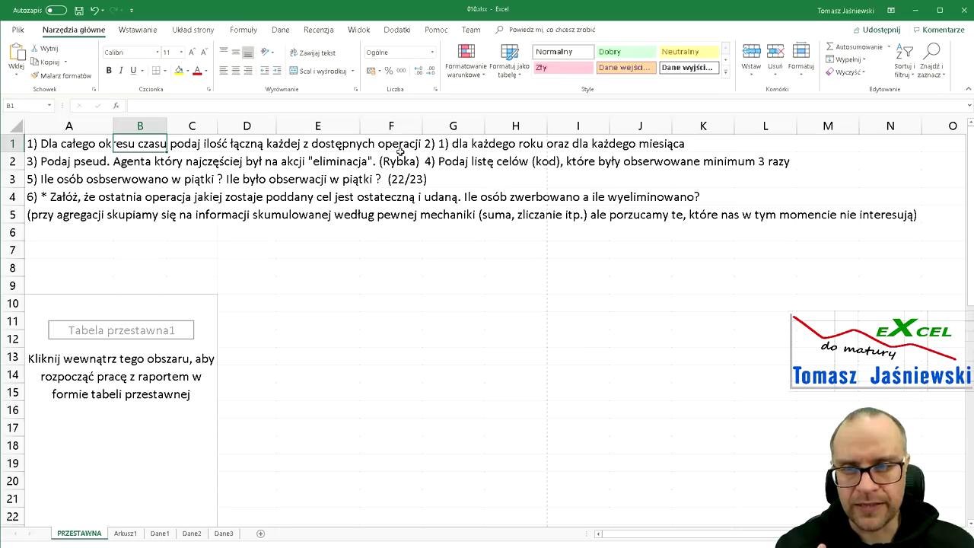
click(66, 143)
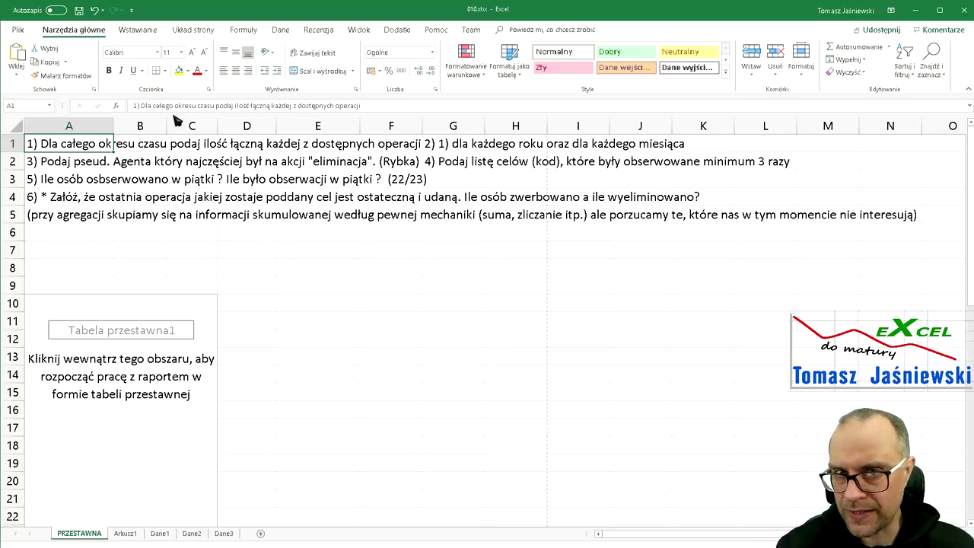
click(147, 381)
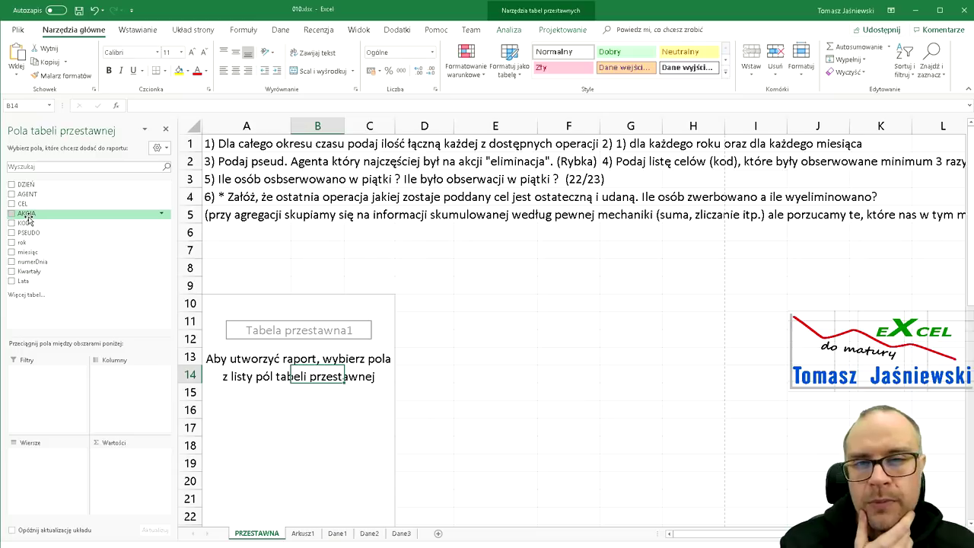
Put AKCJA in Wiersze, listing eliminacja, obserwacja and werbunek, and point out those rows.
mouse_move(27, 217)
mouse_down()
mouse_move(59, 409)
mouse_move(39, 483)
mouse_up()
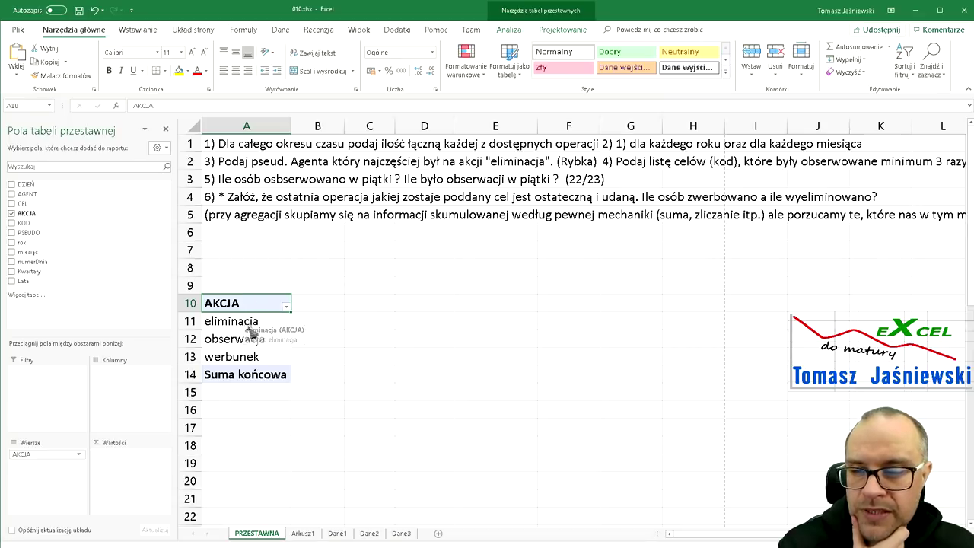
mouse_move(232, 338)
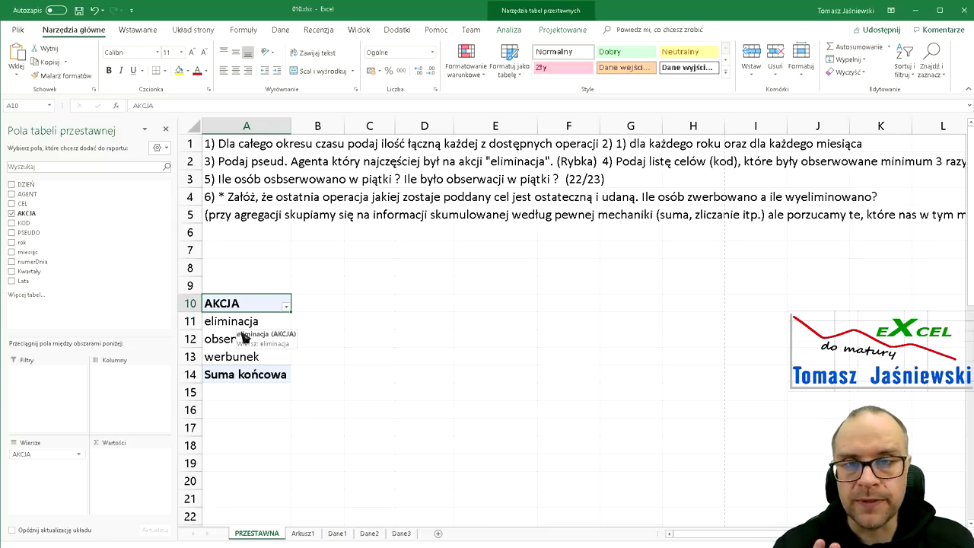
click(245, 323)
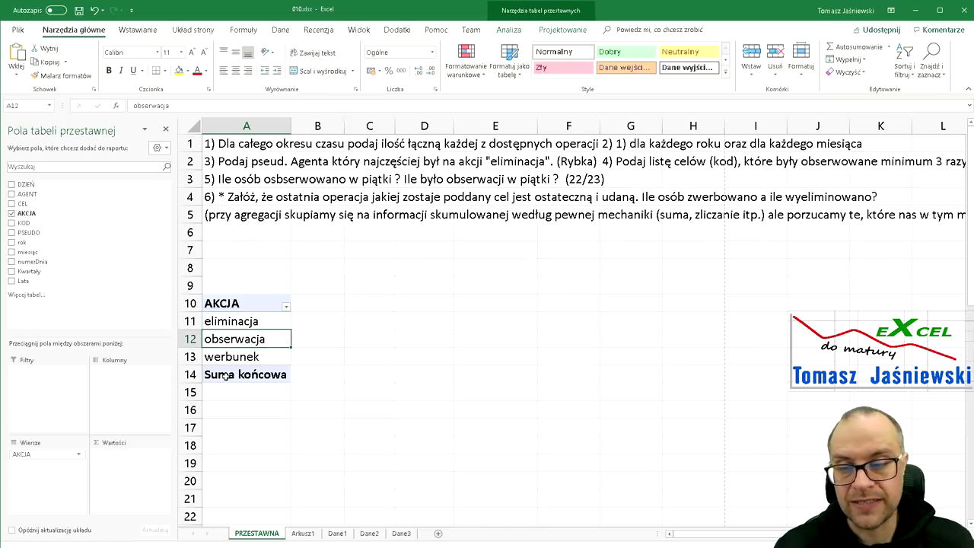
click(219, 358)
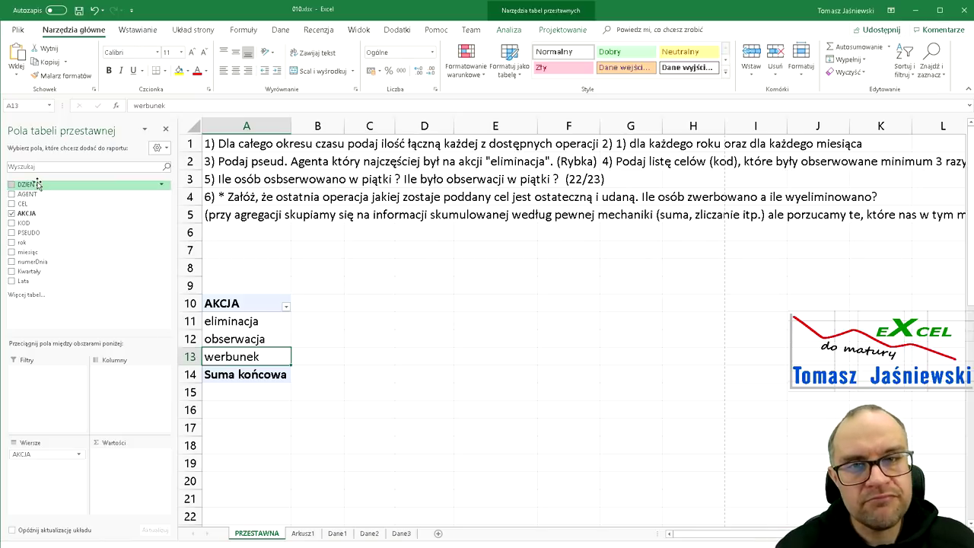
Count DZIEŃ per action (71, 138, 81; total 290) and open Ustawienia pola wartości.
drag(37, 185, 142, 472)
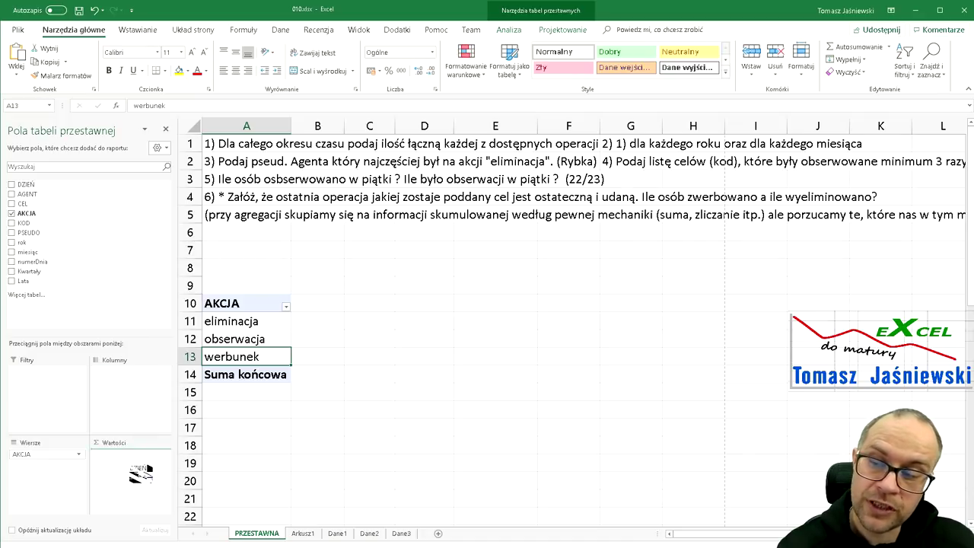
drag(141, 472, 142, 472)
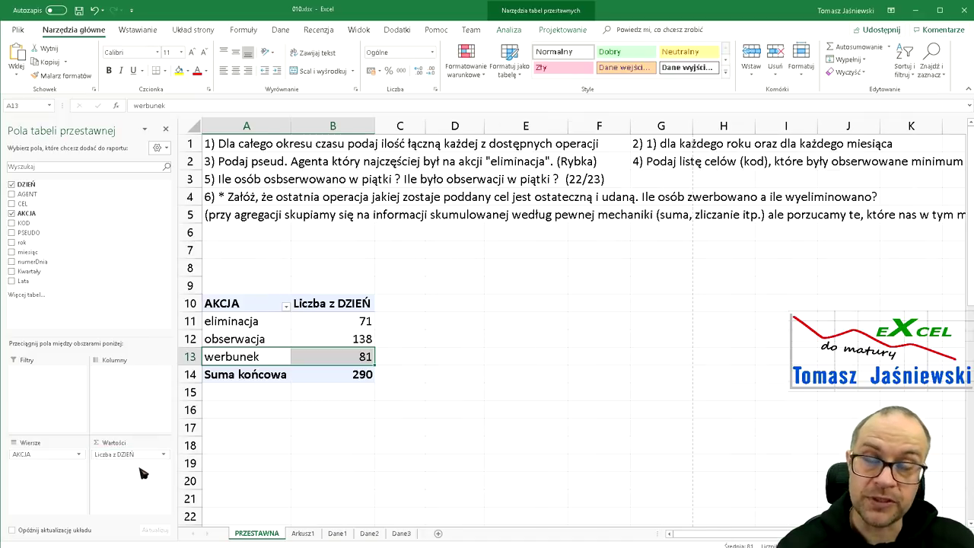
click(164, 454)
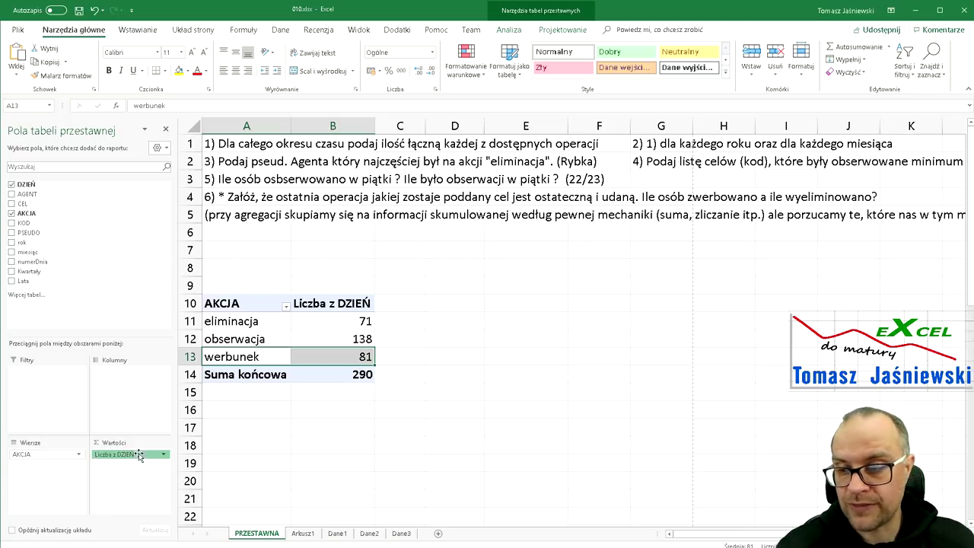
click(114, 546)
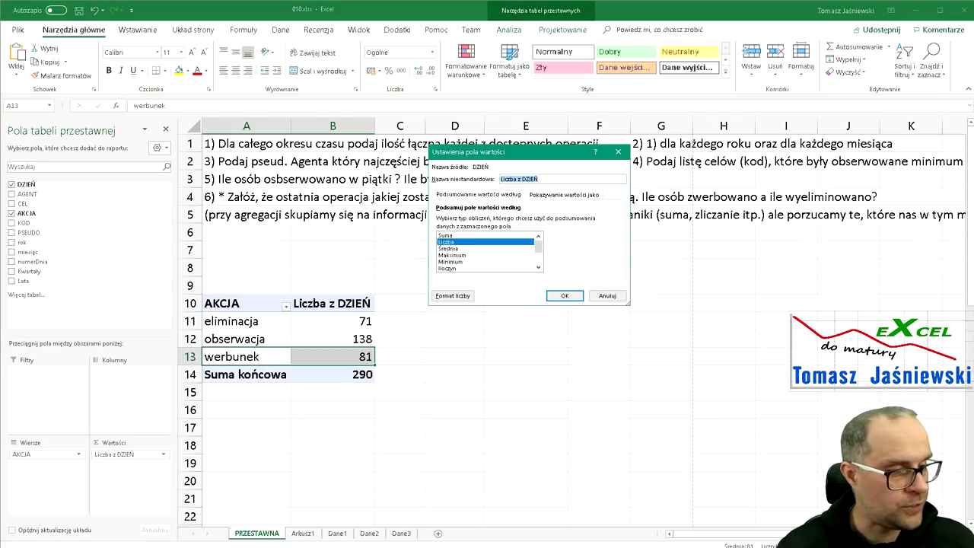
Try Sum for the DZIEŃ value, switch back to Count, and close the settings.
drag(554, 157, 563, 117)
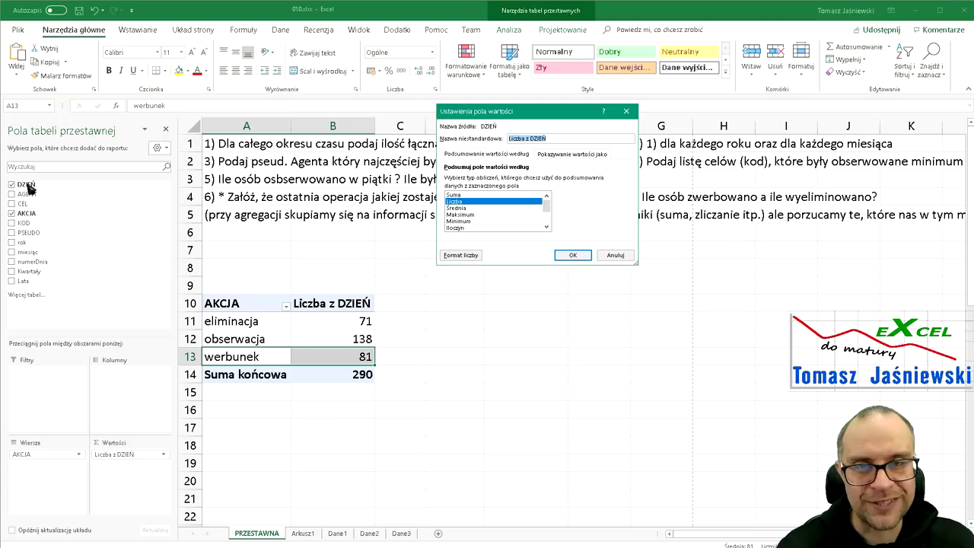
click(469, 197)
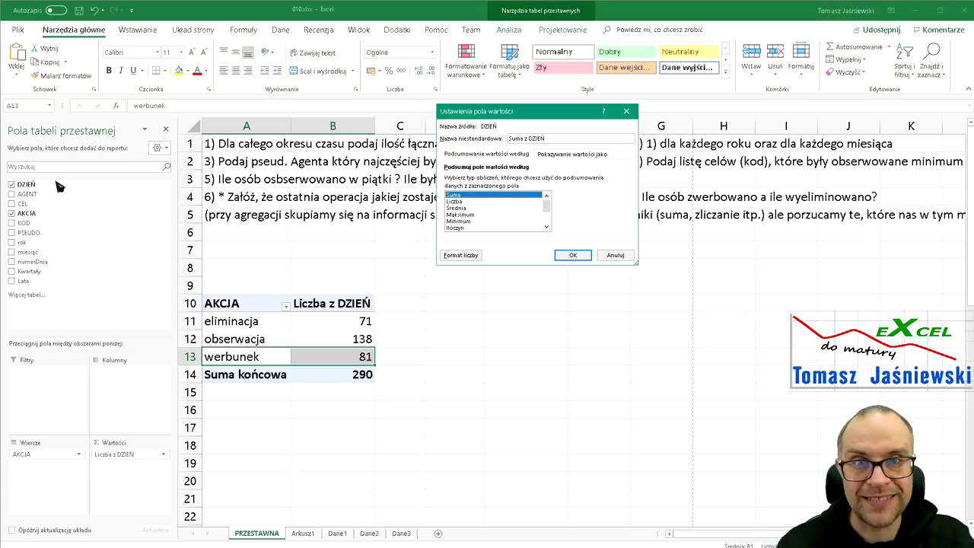
click(460, 202)
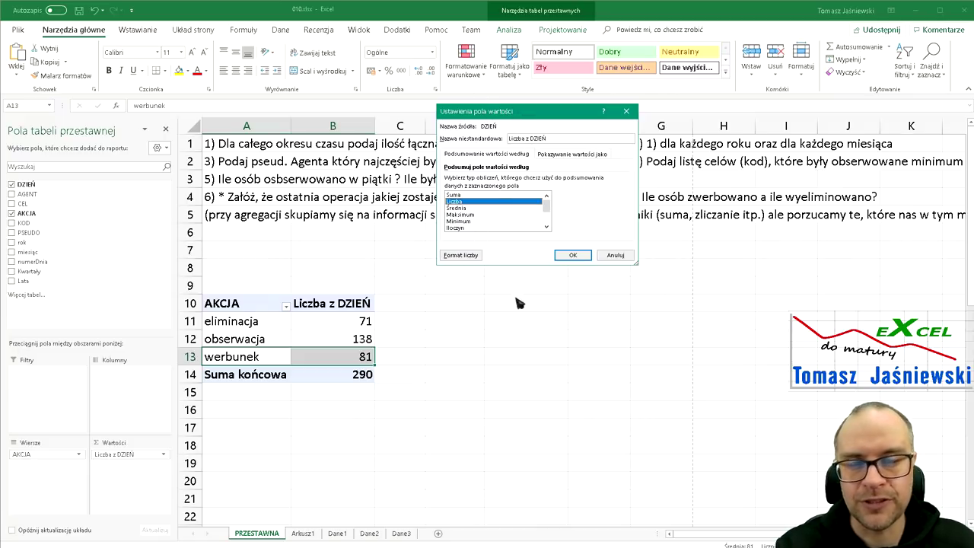
click(572, 255)
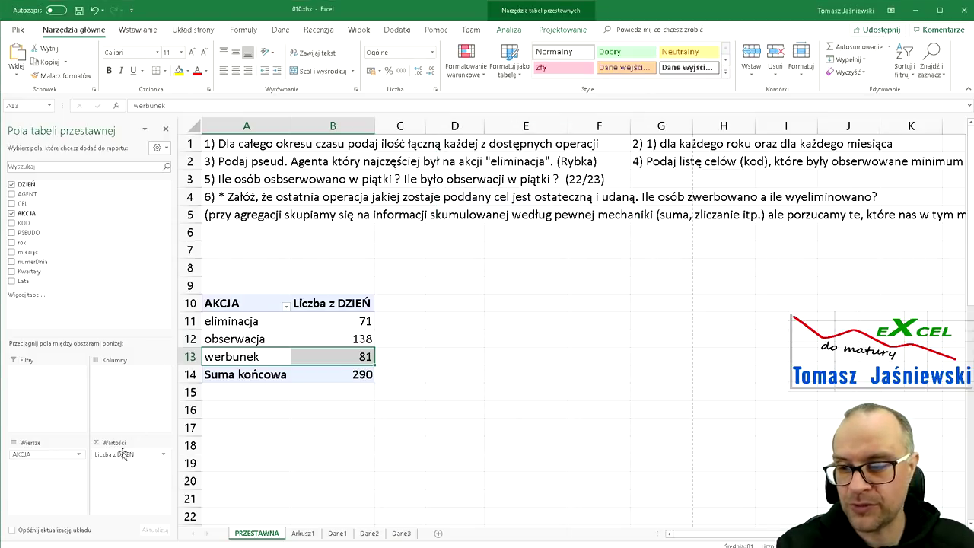
Reopen the DZIEŃ value field settings and confirm Count as the summary.
click(165, 455)
click(165, 455)
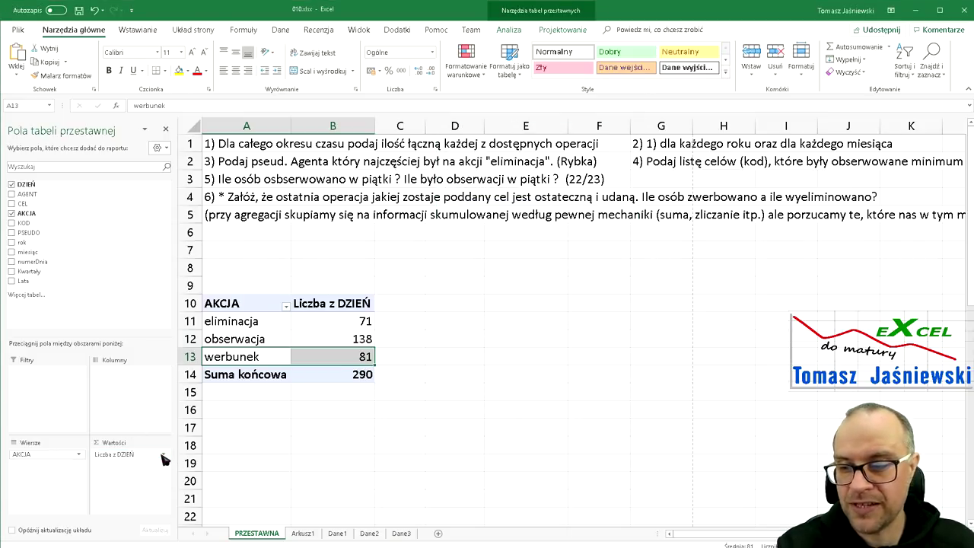
click(166, 455)
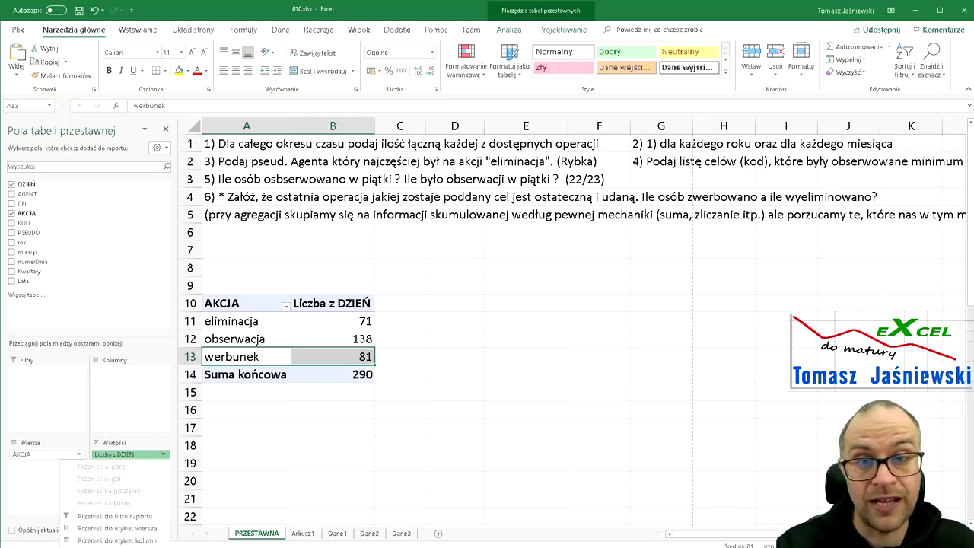
click(115, 546)
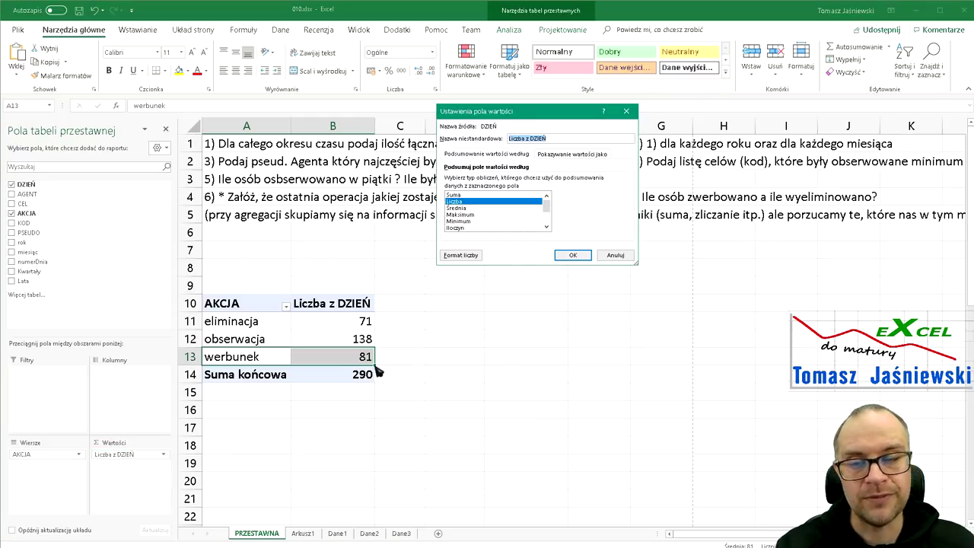
click(470, 202)
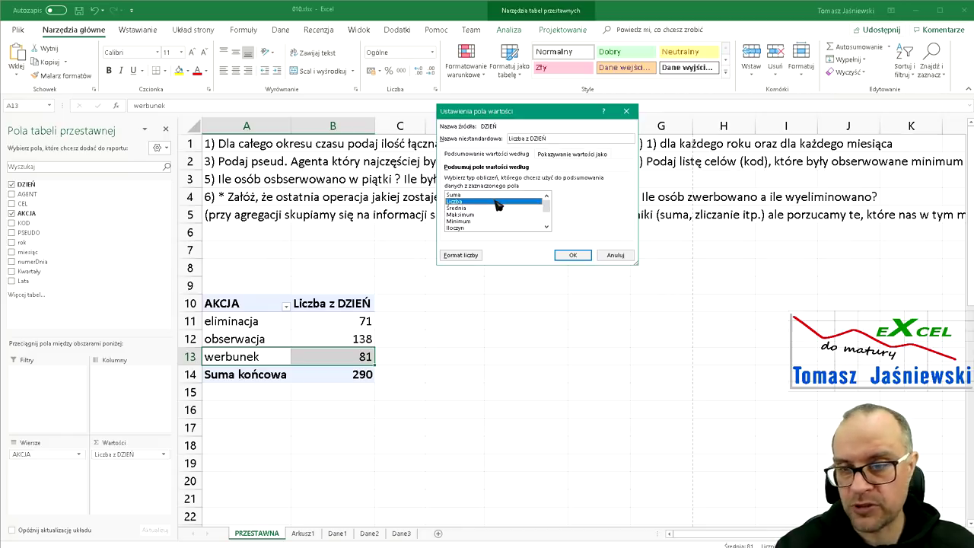
click(583, 257)
Check the counts 71, 138 and 81 in B11–B13, then drag DZIEŃ out of Values.
click(342, 321)
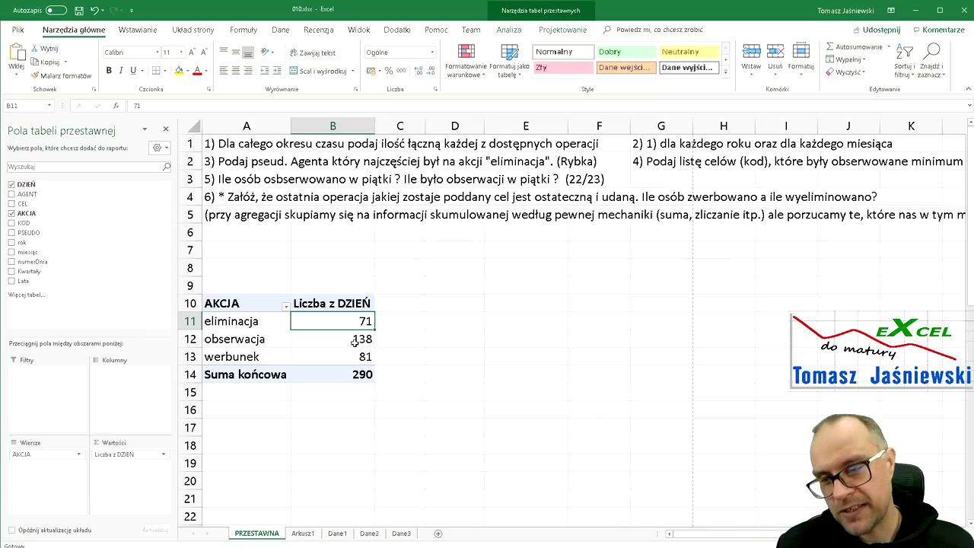
click(355, 341)
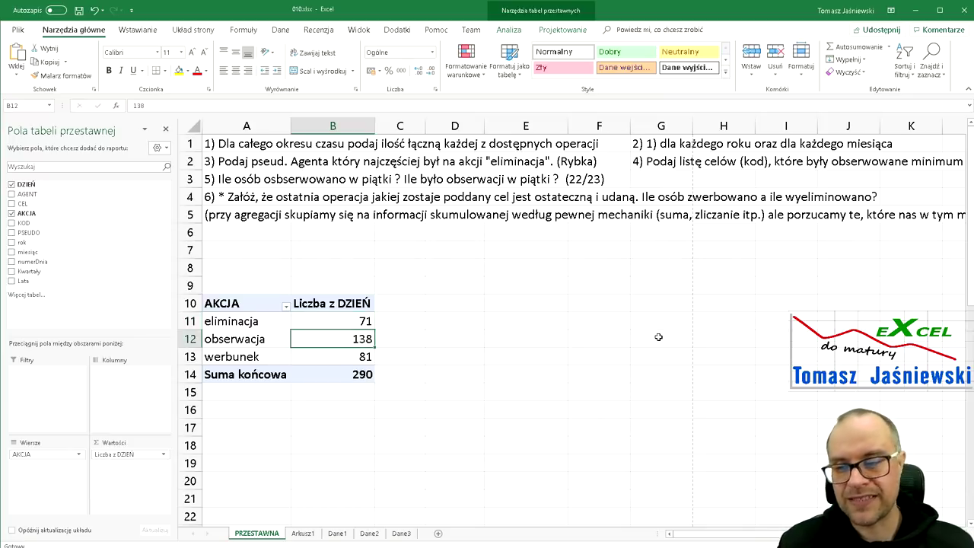
key(Down)
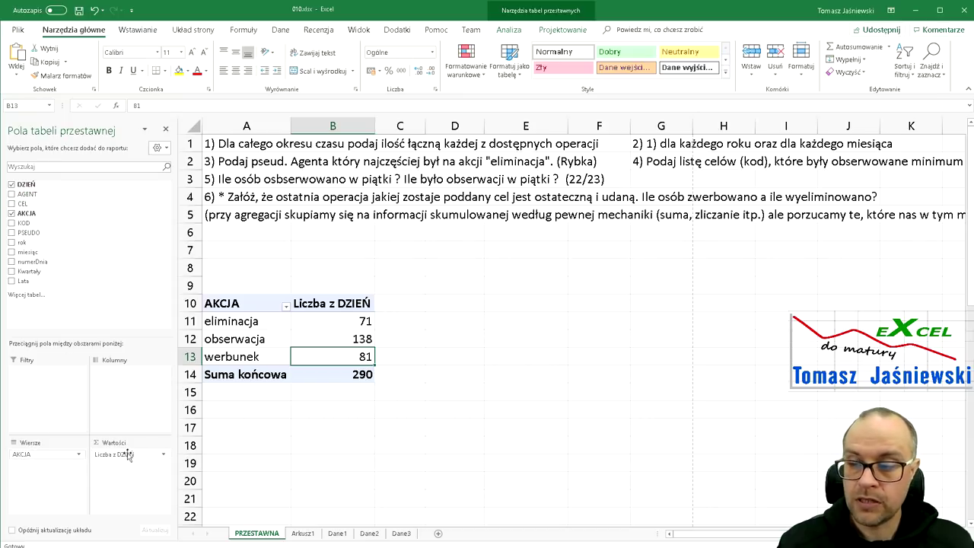
mouse_move(126, 454)
mouse_down()
mouse_move(35, 204)
mouse_move(118, 460)
mouse_up()
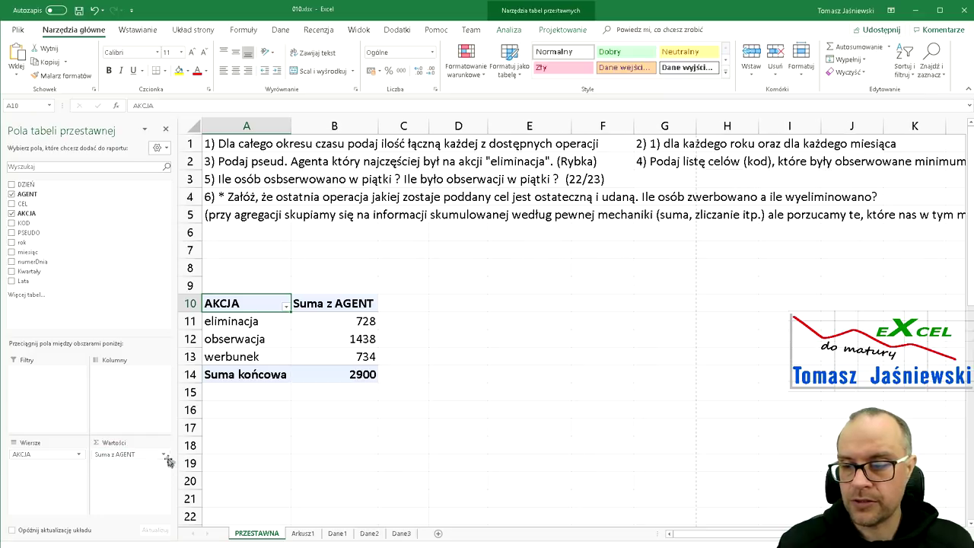
Change the AGENT value summary from Sum to Count.
click(163, 454)
click(114, 545)
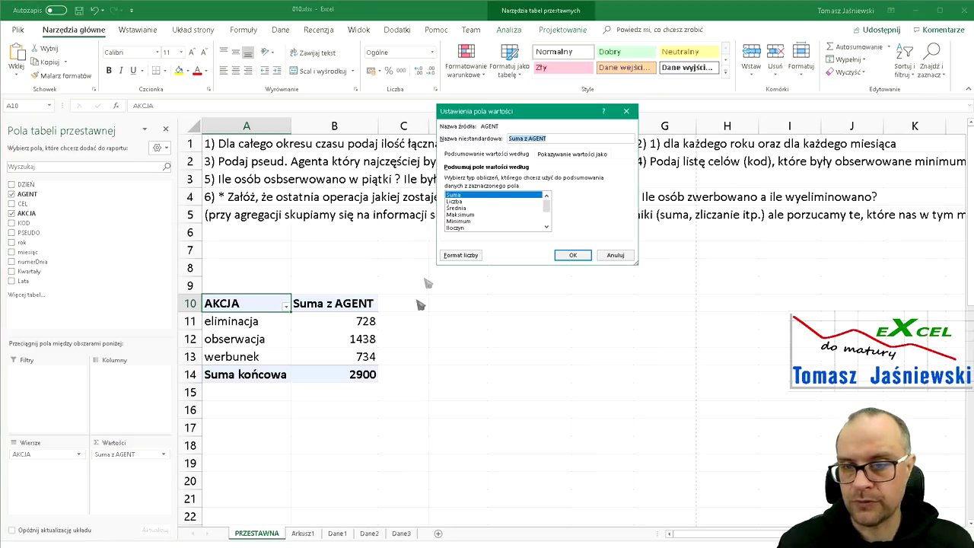
click(474, 200)
click(572, 255)
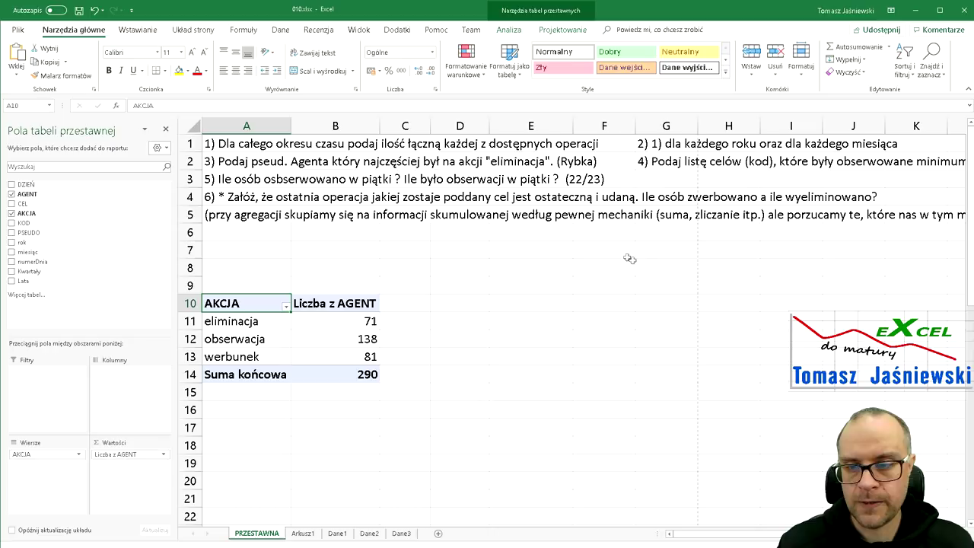
Check the AGENT counts 71, 138 and 81 against the eliminacja, obserwacja and werbunek labels.
click(350, 323)
click(348, 338)
click(348, 356)
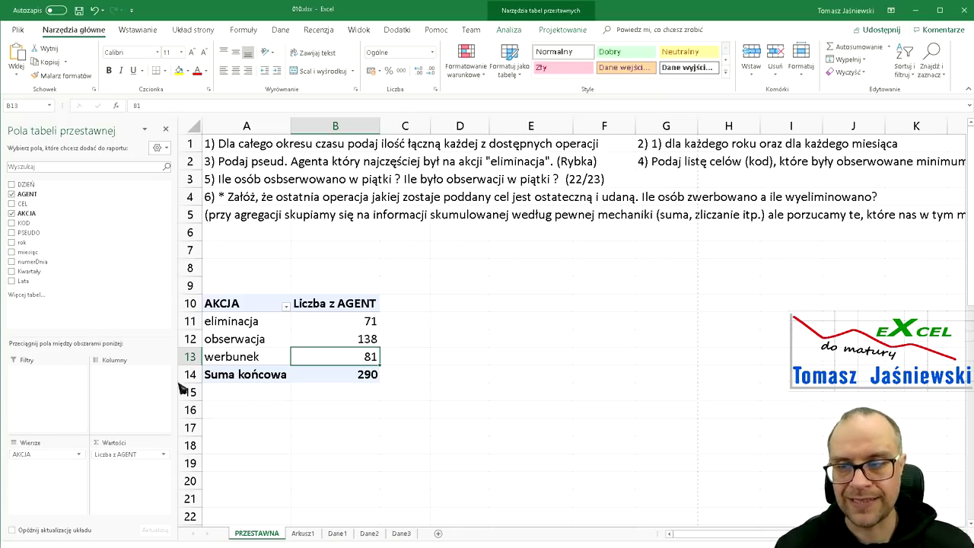
click(259, 323)
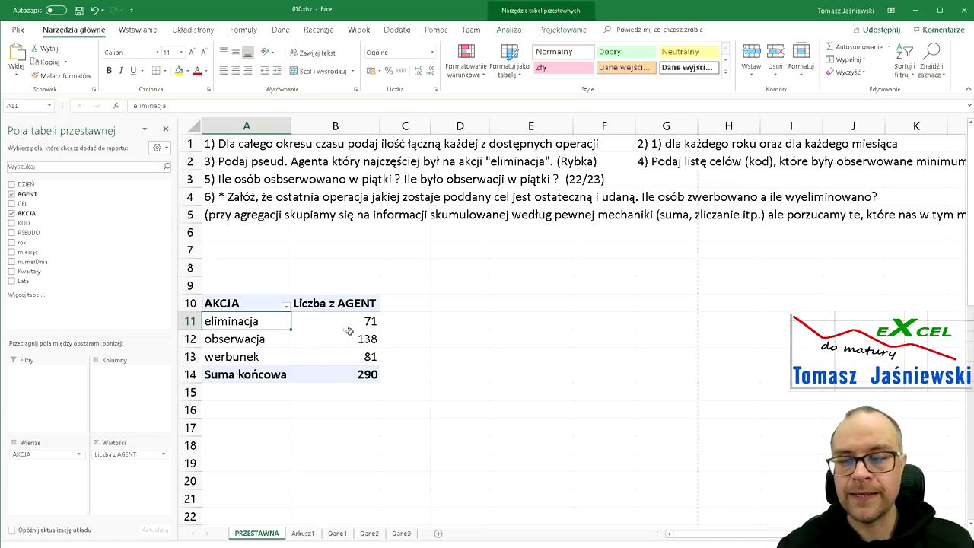
click(330, 324)
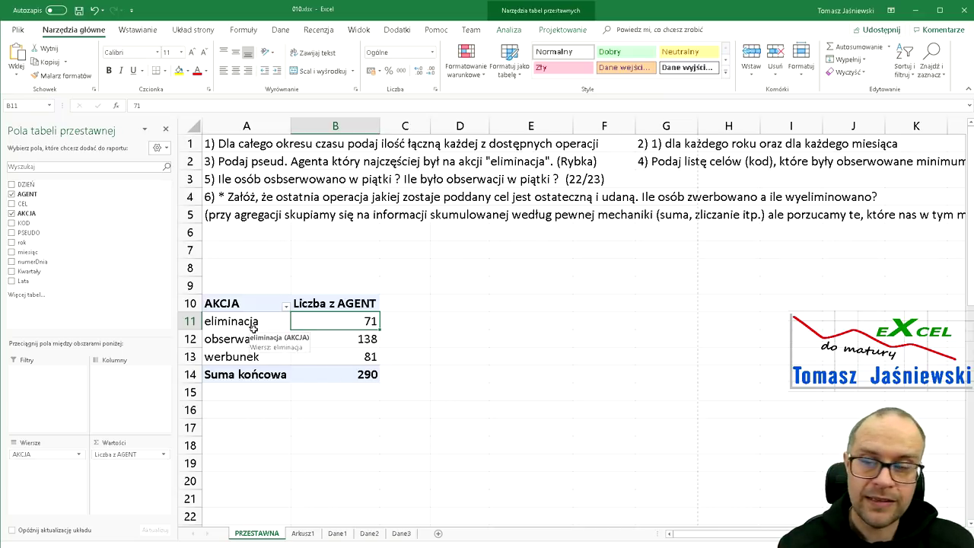
click(257, 325)
click(256, 339)
click(254, 357)
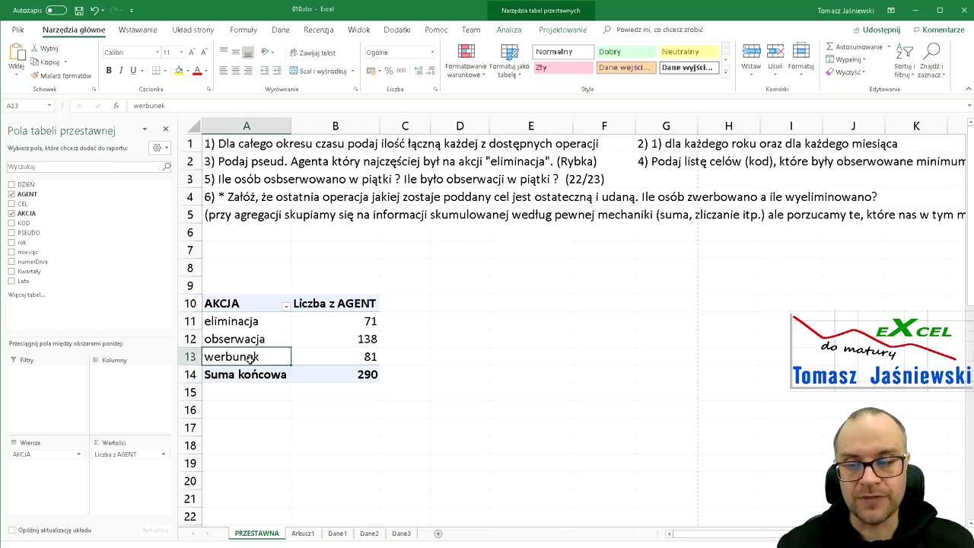
mouse_move(358, 320)
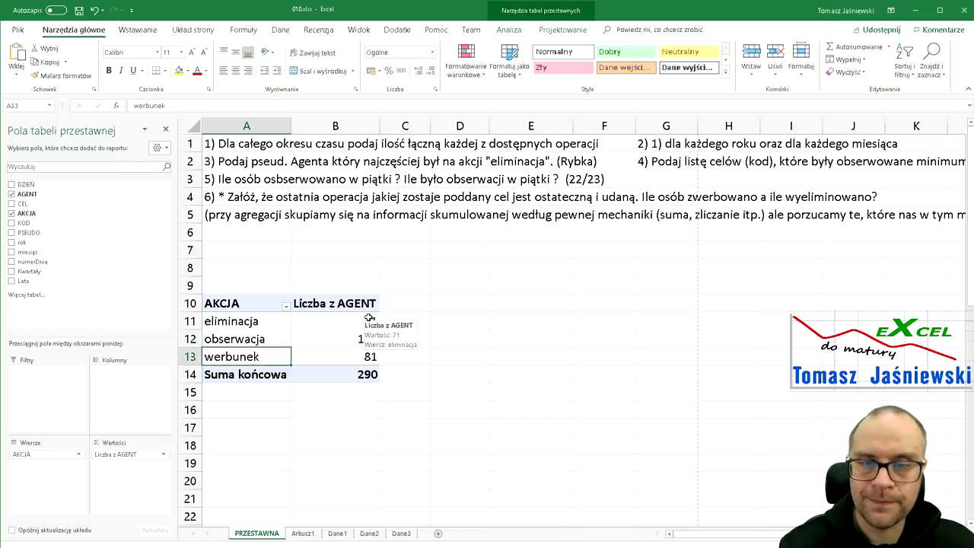
Consult the task text, then nest rok under AKCJA in the pivot rows.
click(654, 146)
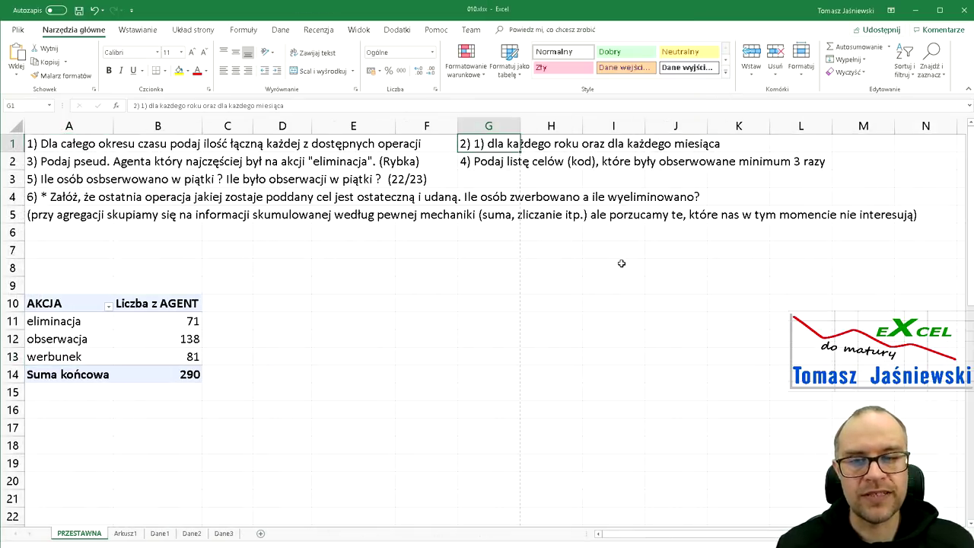
click(94, 338)
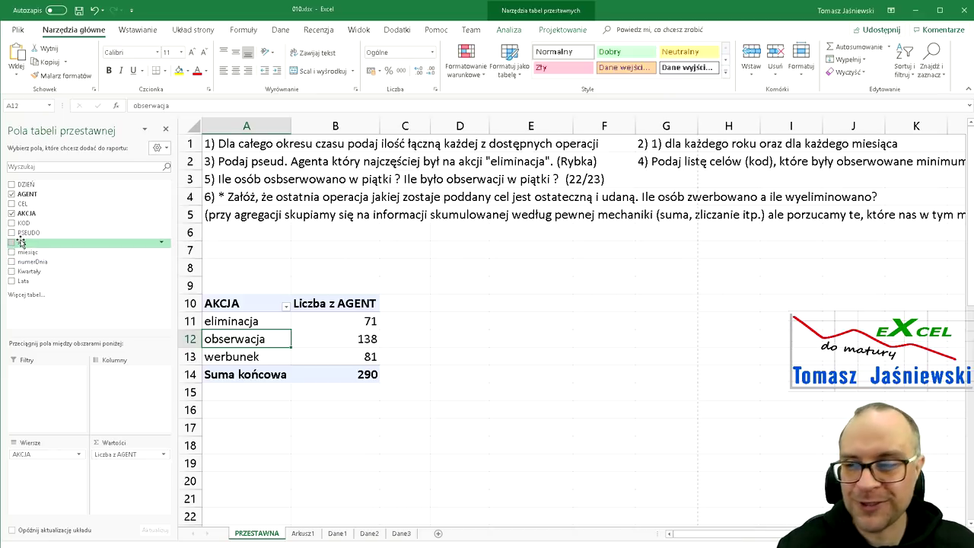
drag(22, 242, 65, 456)
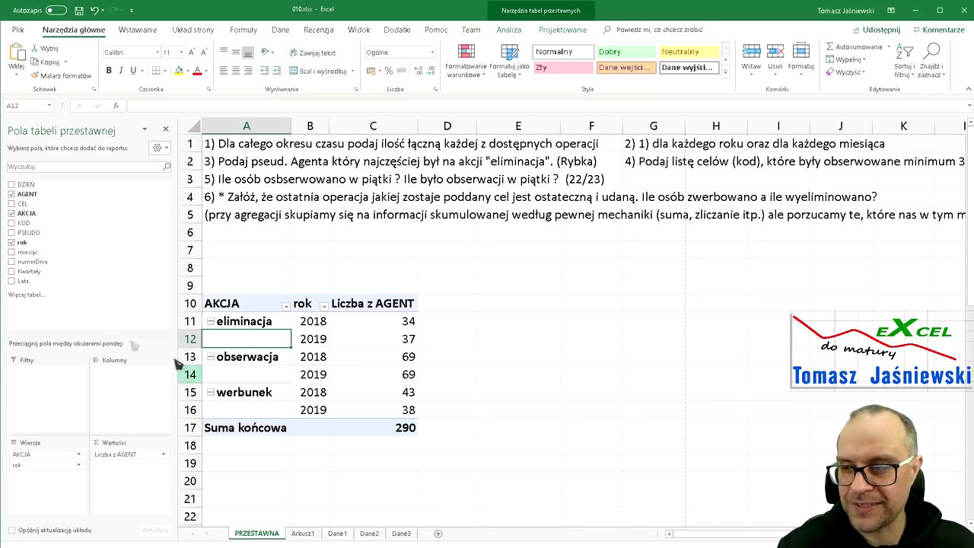
Nest miesiąc under rok in Rows and widen column B so the years show.
drag(27, 252, 44, 476)
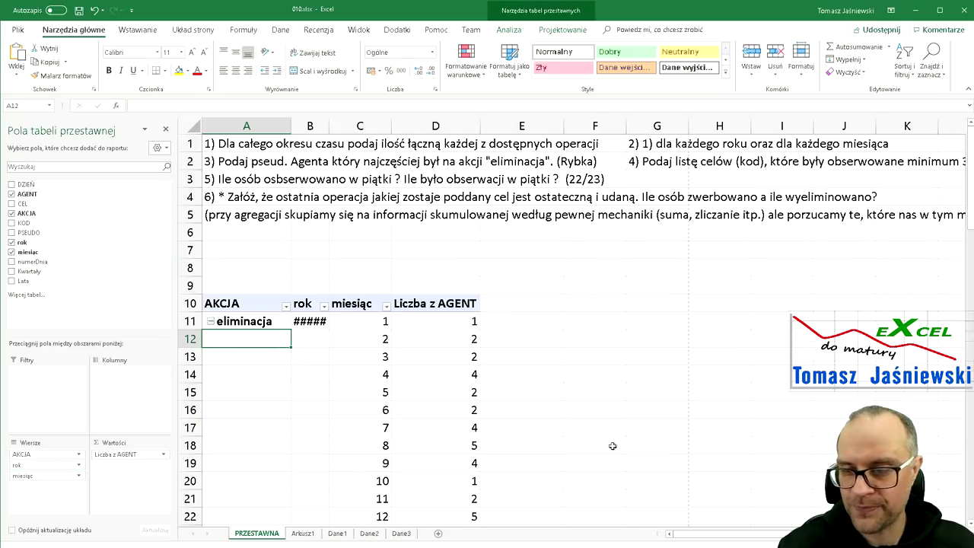
drag(330, 125, 341, 125)
scroll(291, 293, down, 2)
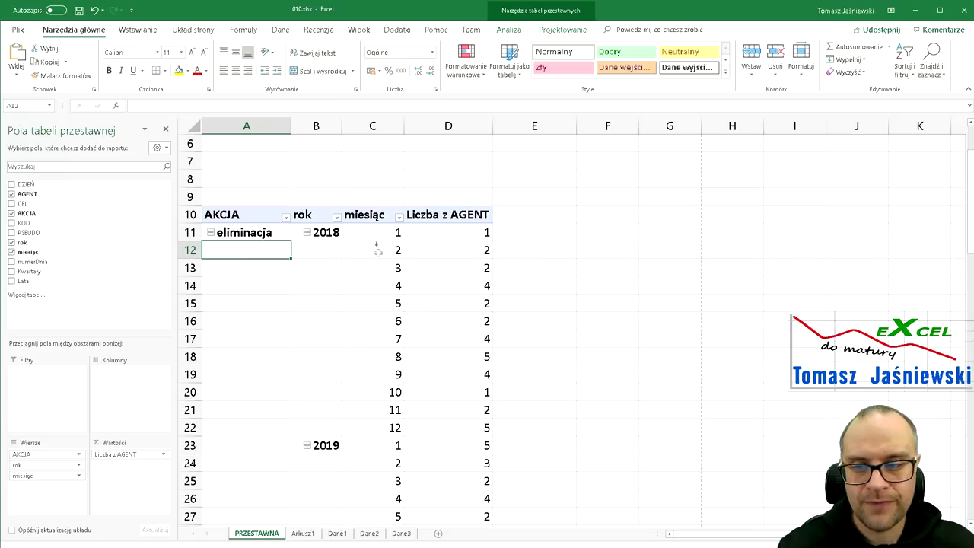
Review the 2018 eliminacja counts for months 1–4, then select the 2019 eliminacja monthly counts.
click(477, 237)
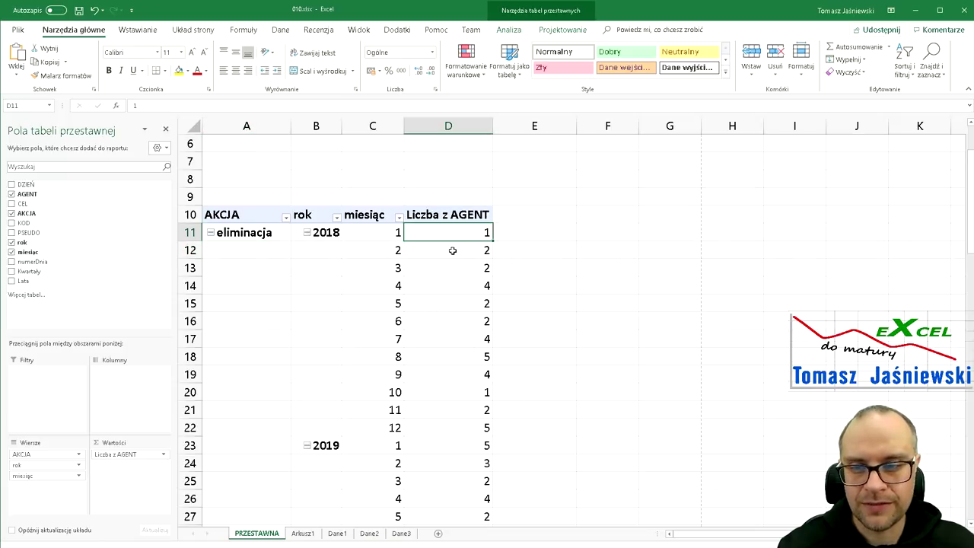
click(453, 246)
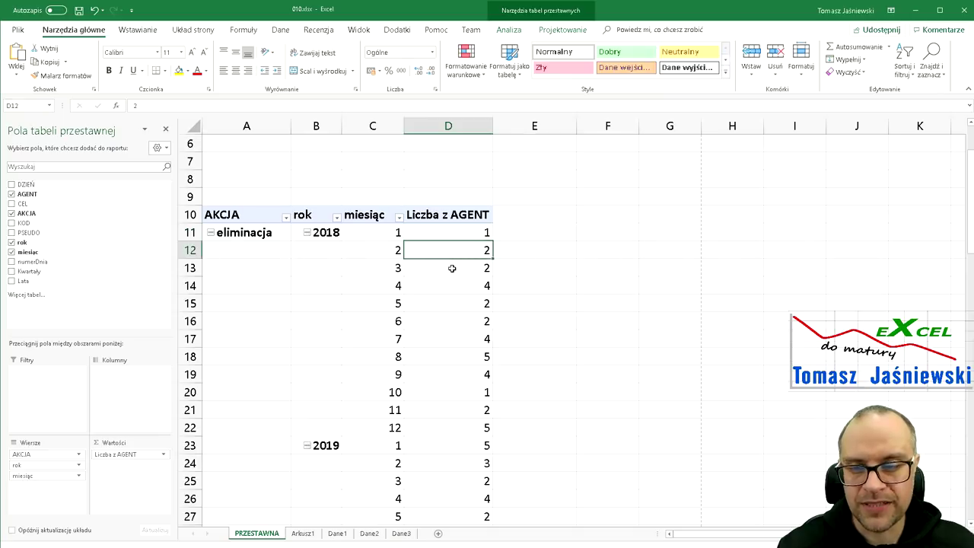
key(Up)
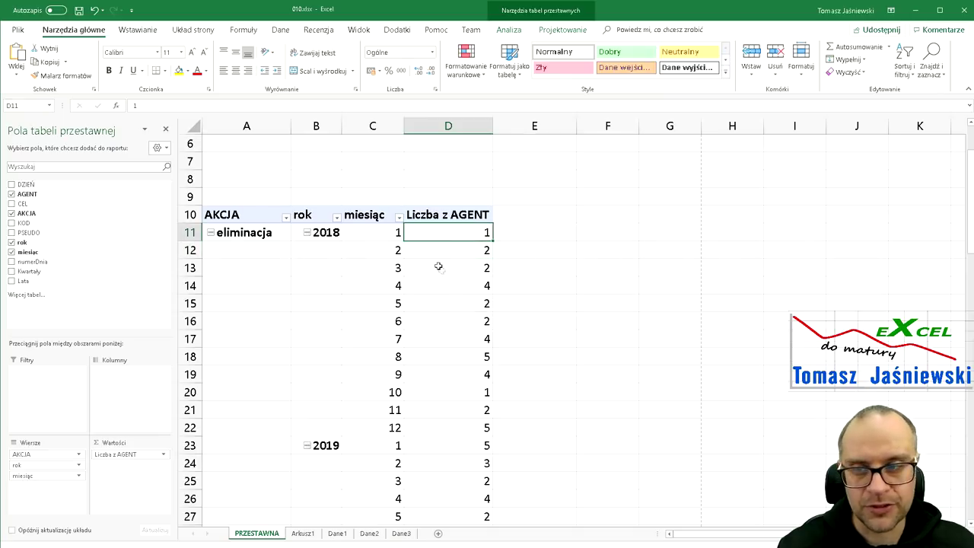
click(433, 253)
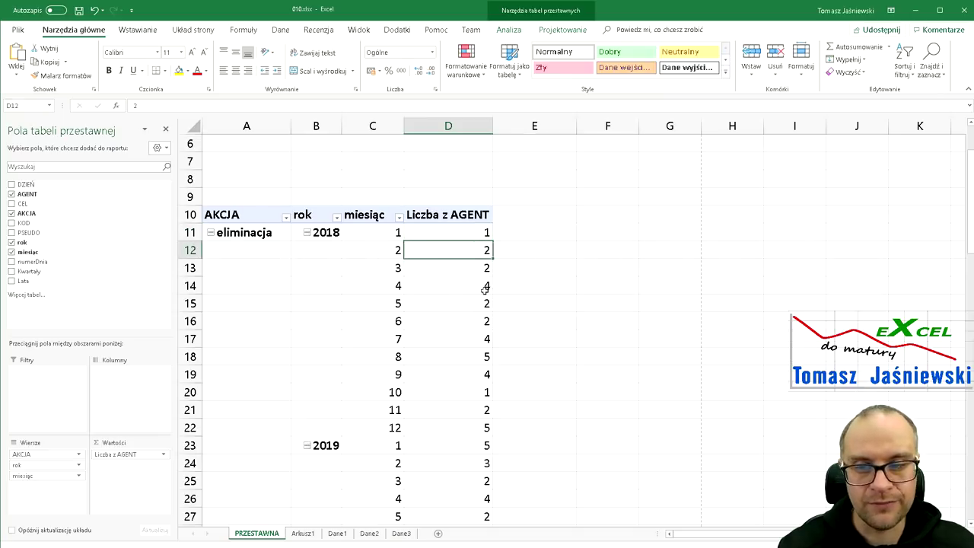
click(442, 270)
click(449, 292)
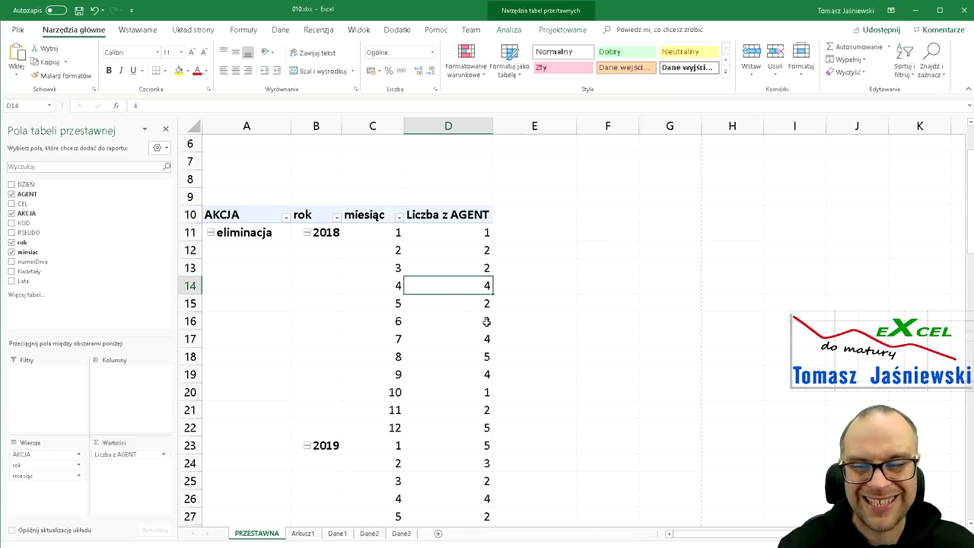
mouse_move(472, 321)
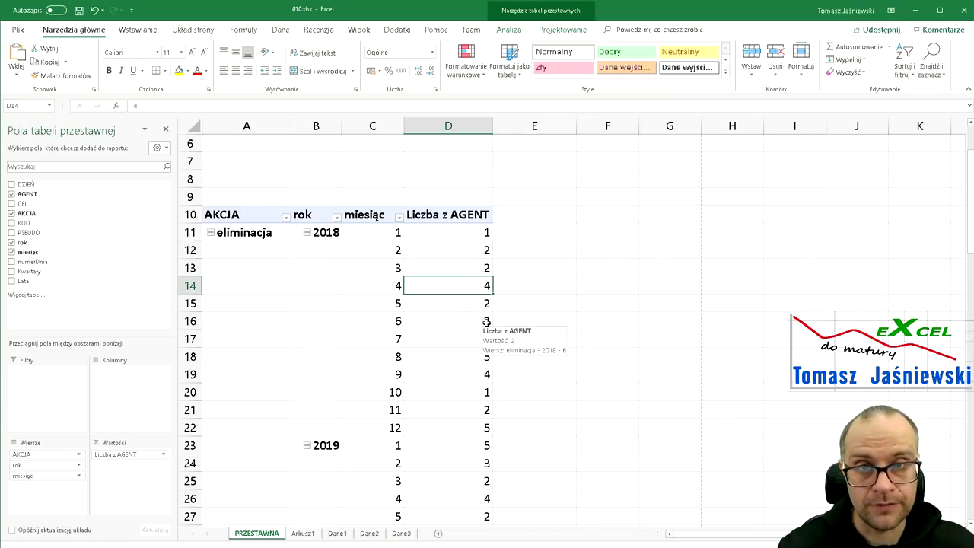
scroll(487, 321, down, 2)
scroll(340, 292, down, 2)
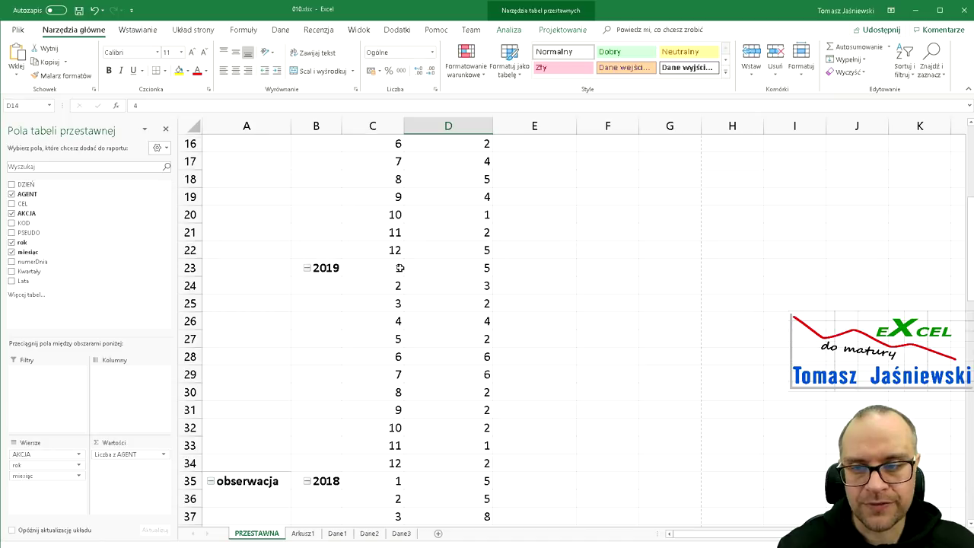
drag(395, 268, 381, 461)
drag(467, 268, 463, 461)
scroll(463, 389, down, 5)
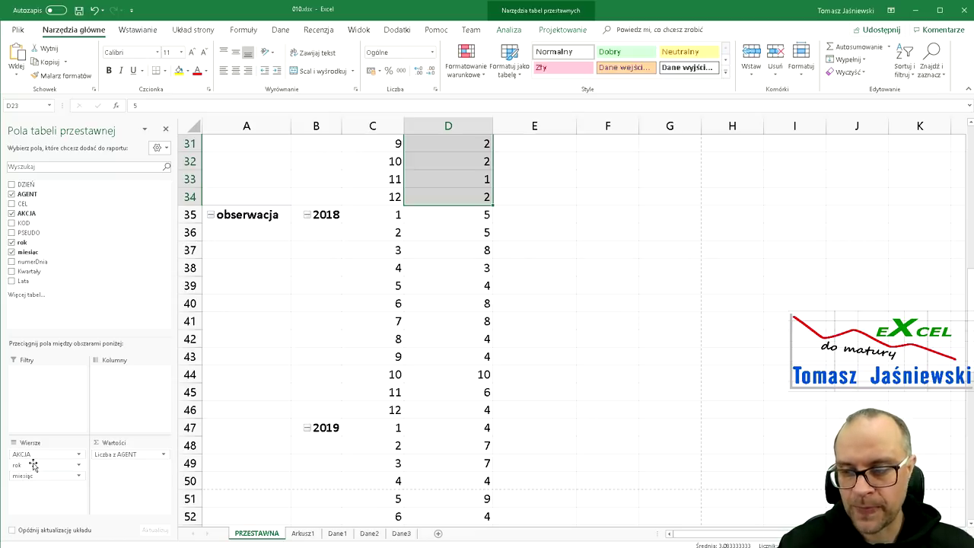
Move rok to the top of Rows so the order is rok, miesiąc, AKCJA.
mouse_move(33, 465)
mouse_down()
mouse_move(32, 452)
mouse_move(44, 464)
mouse_up()
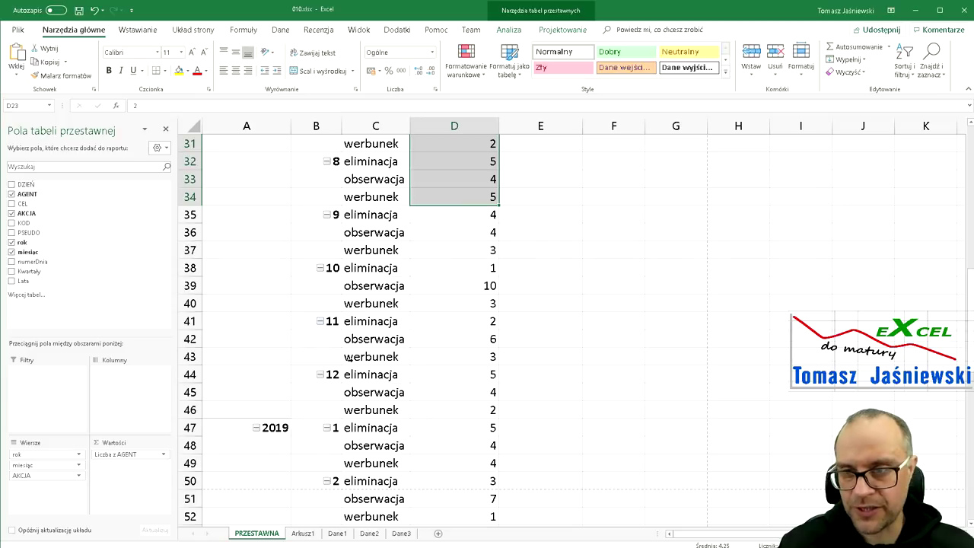
scroll(348, 357, up, 10)
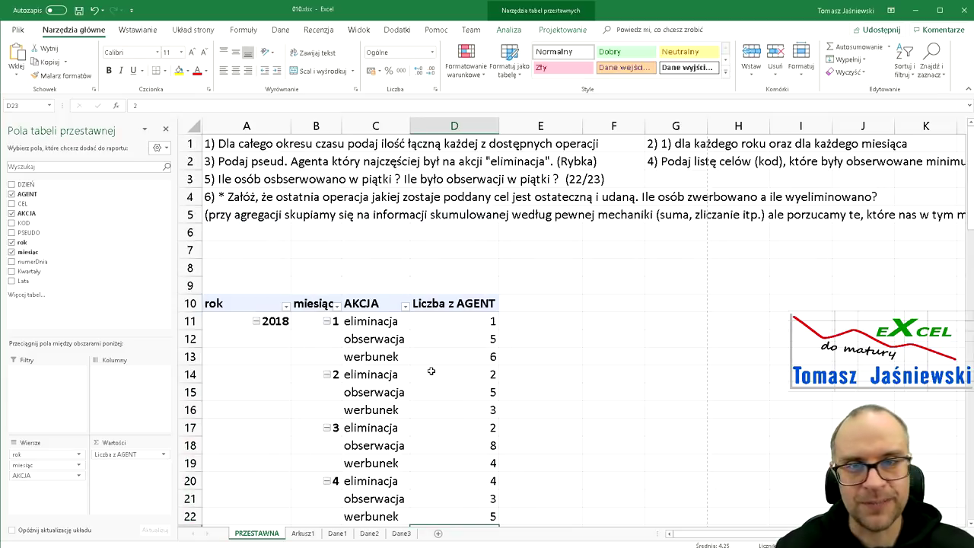
click(219, 322)
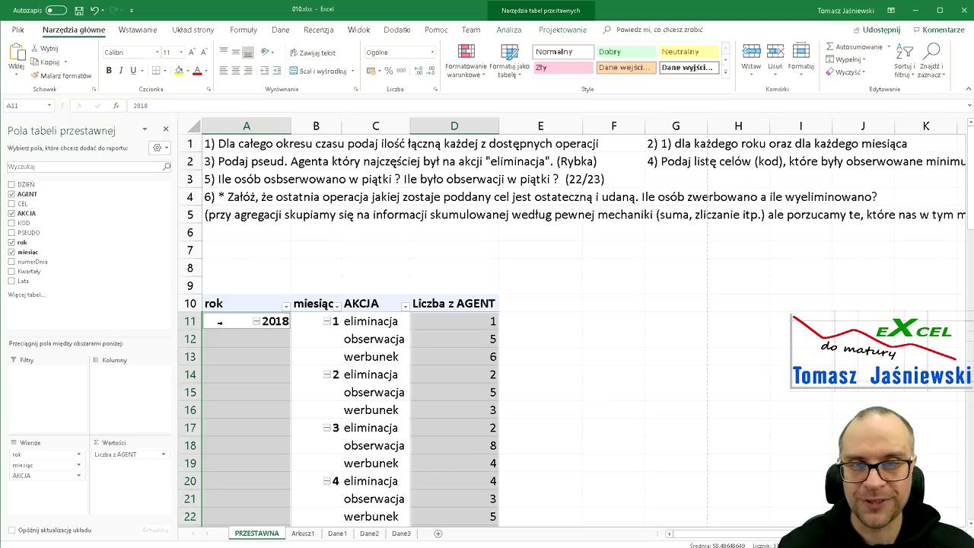
click(318, 323)
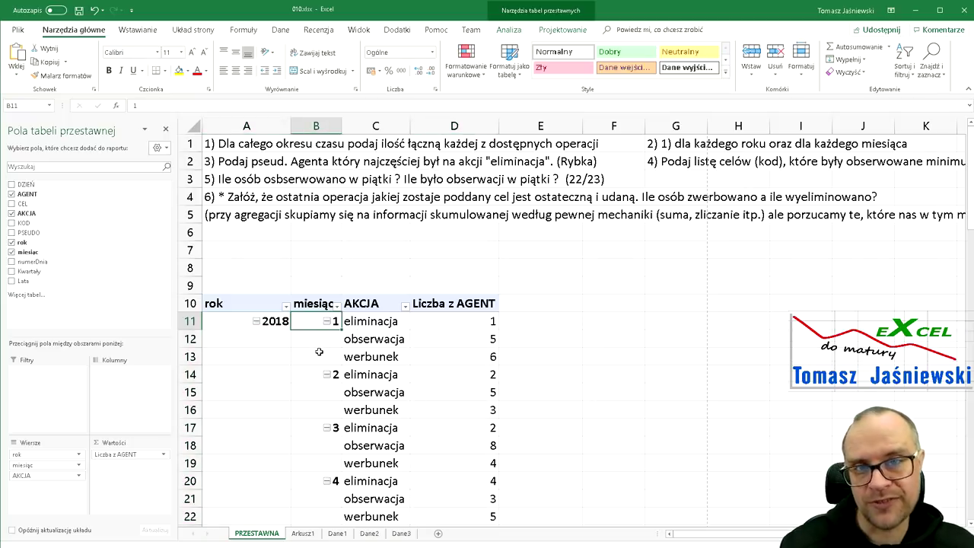
click(379, 320)
click(378, 339)
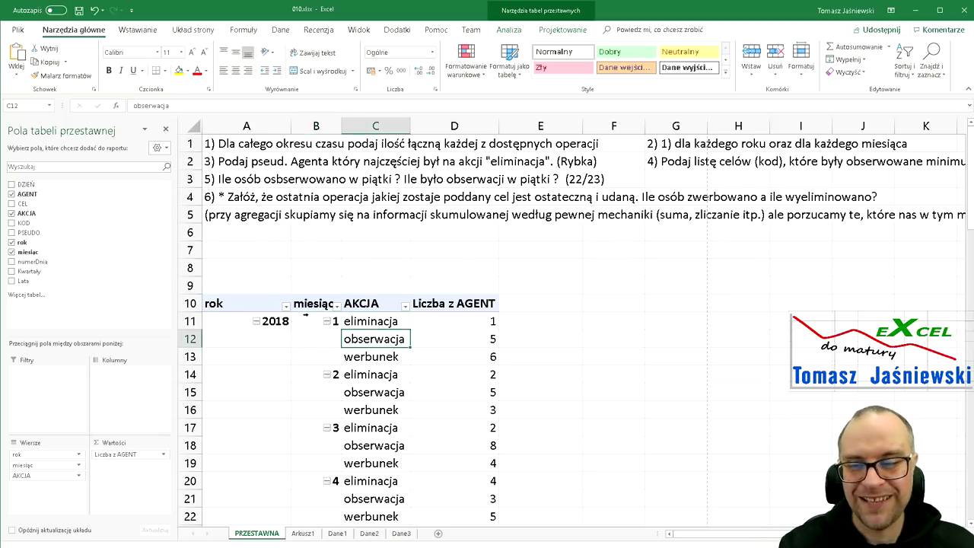
Inspect the 2018 month 1 and month 2 eliminacja, obserwacja and werbunek items.
click(268, 325)
click(312, 323)
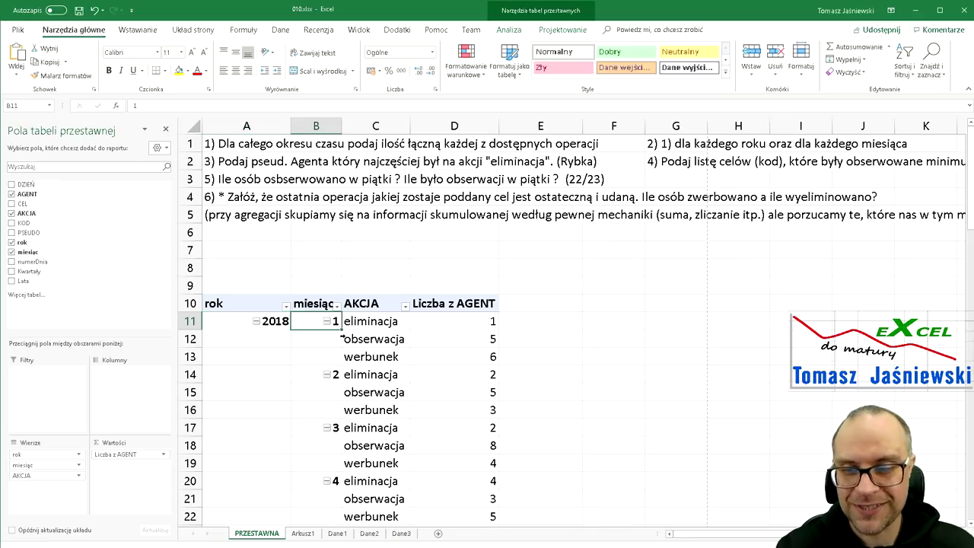
click(379, 323)
click(389, 343)
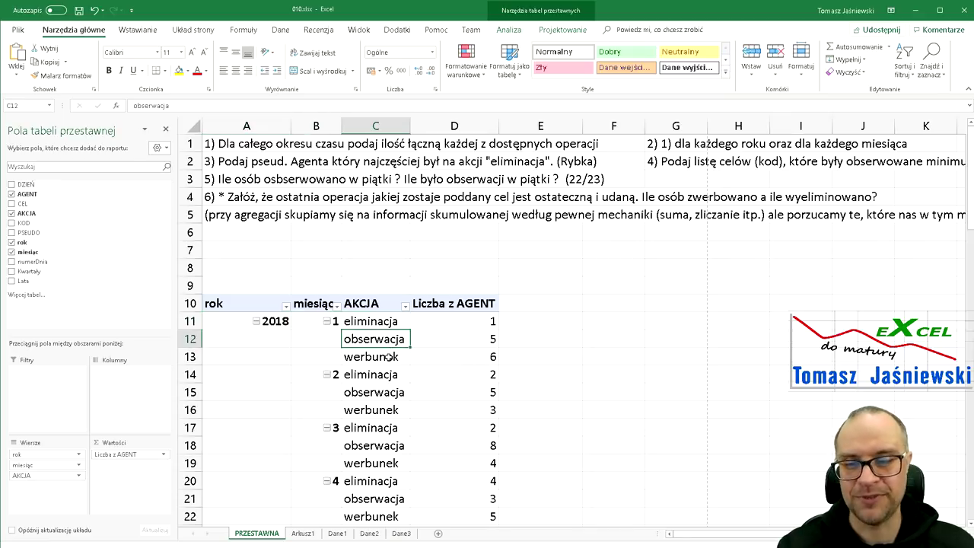
click(387, 357)
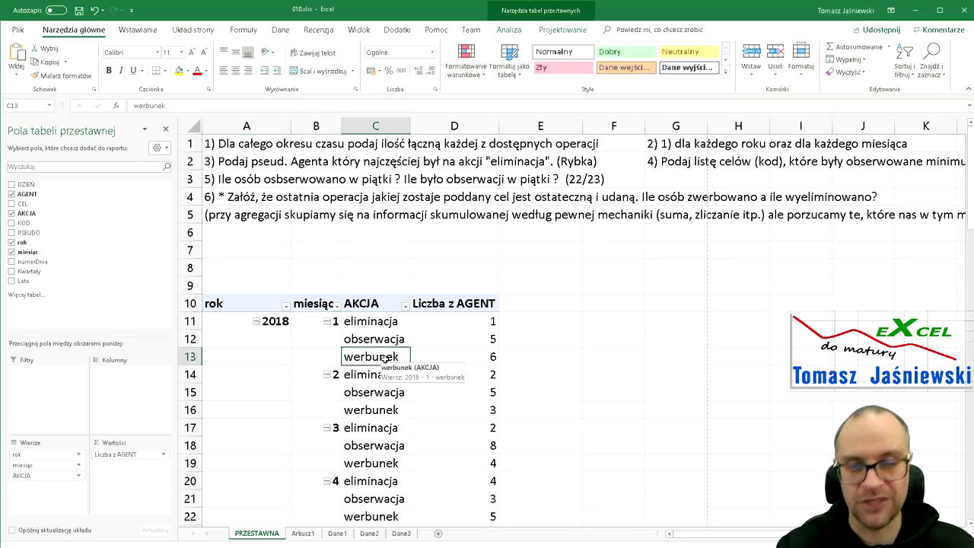
click(316, 382)
click(395, 378)
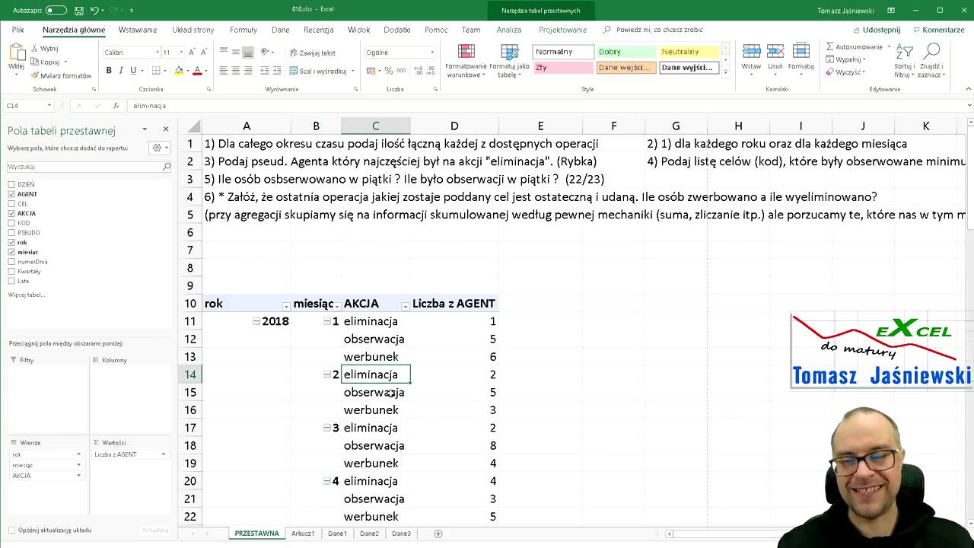
click(390, 393)
mouse_move(481, 393)
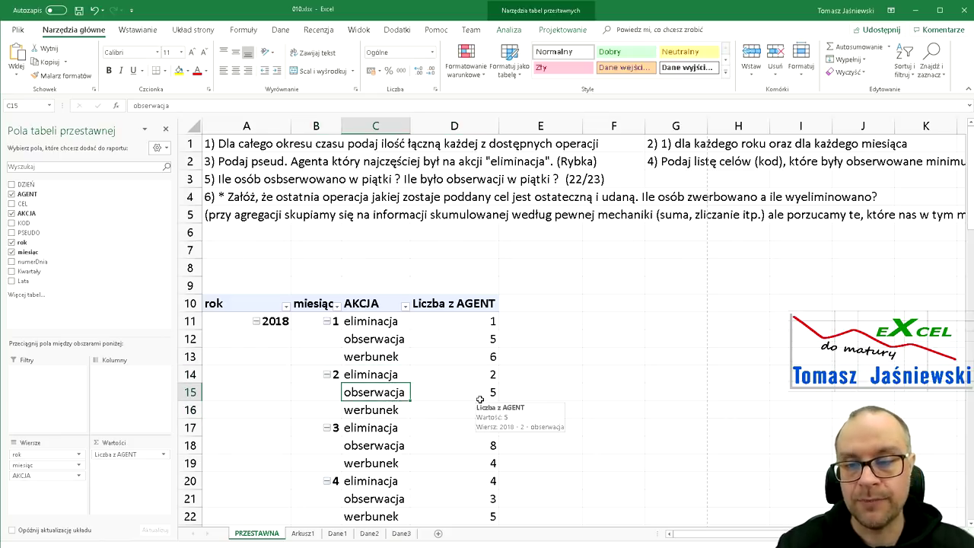
Scroll down to confirm the Suma końcowa grand total of 290, then return to the pivot.
scroll(480, 400, down, 3)
scroll(480, 400, down, 3)
scroll(480, 400, down, 5)
scroll(481, 400, down, 7)
scroll(480, 399, down, 8)
scroll(480, 399, up, 5)
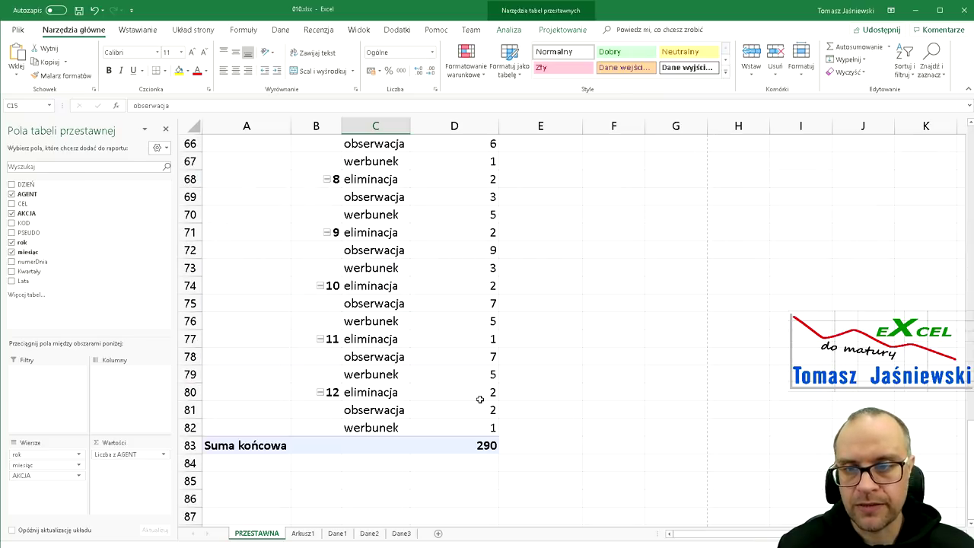
click(492, 445)
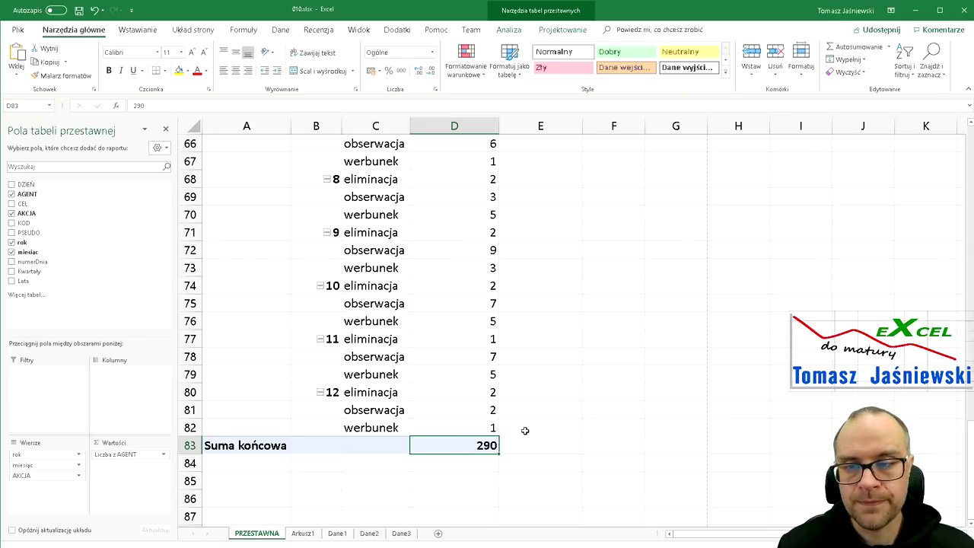
scroll(525, 431, up, 12)
scroll(525, 431, up, 8)
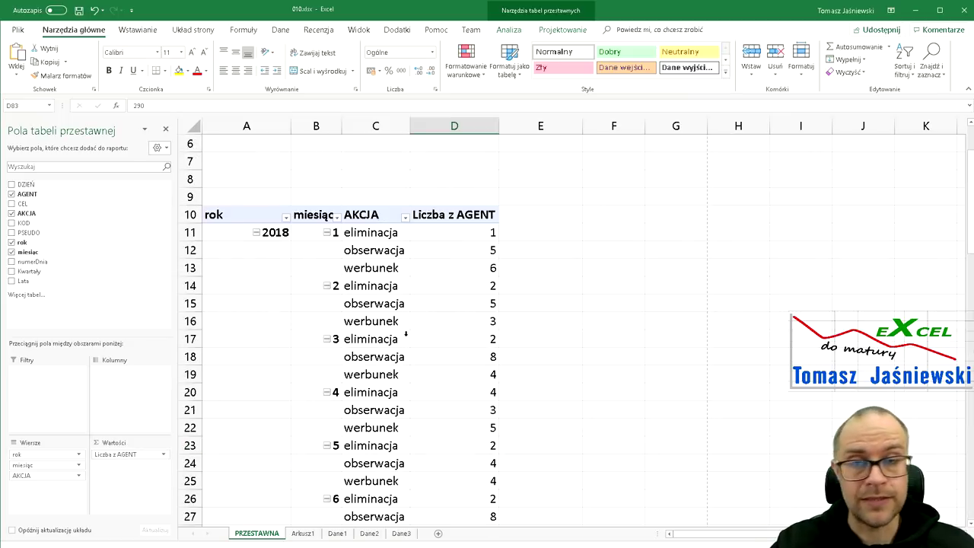
click(389, 270)
click(567, 31)
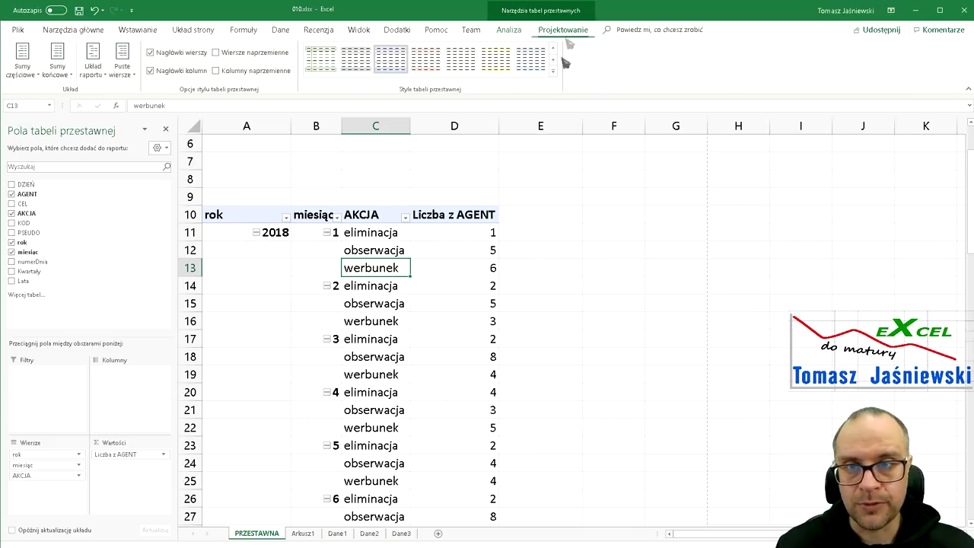
Try the Układ raportu options, repeating labels and then reverting to compact layout.
click(100, 83)
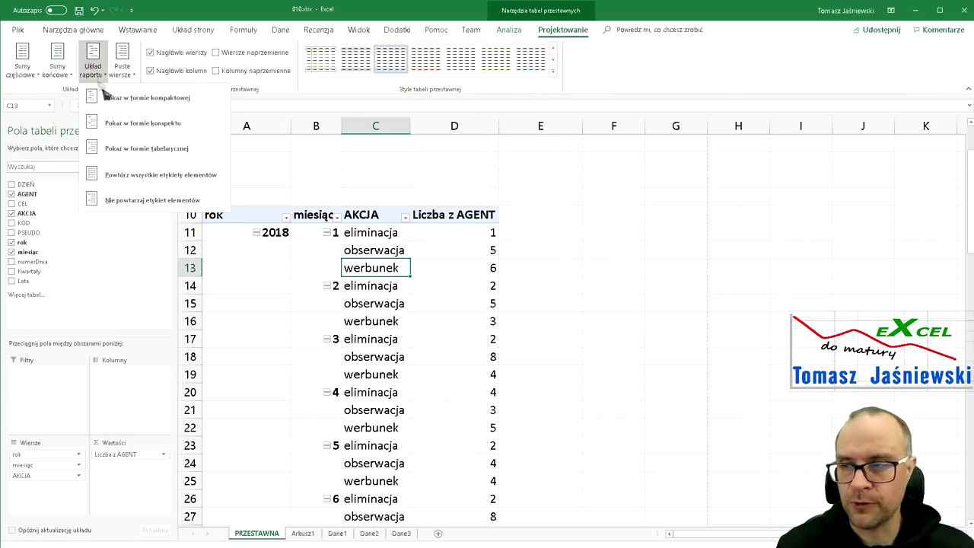
click(149, 150)
click(100, 82)
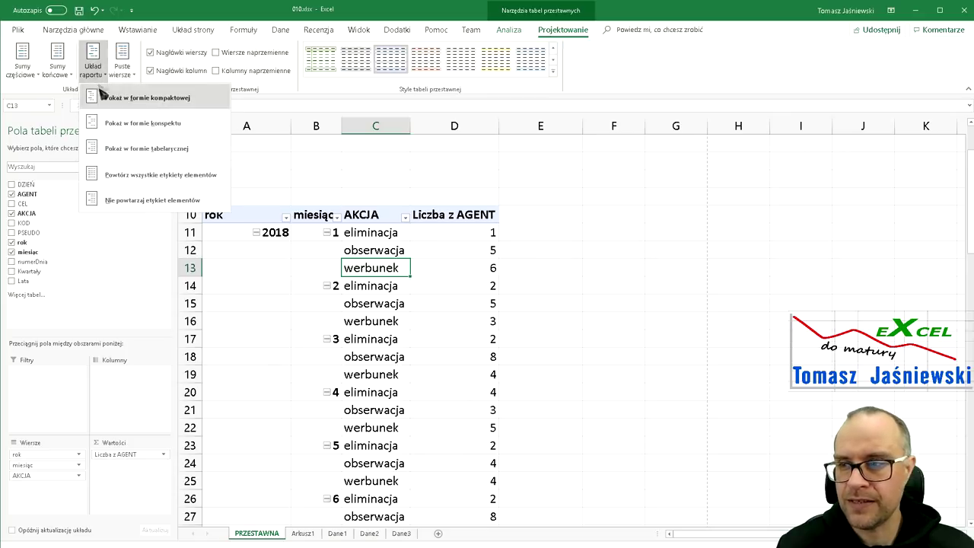
click(143, 182)
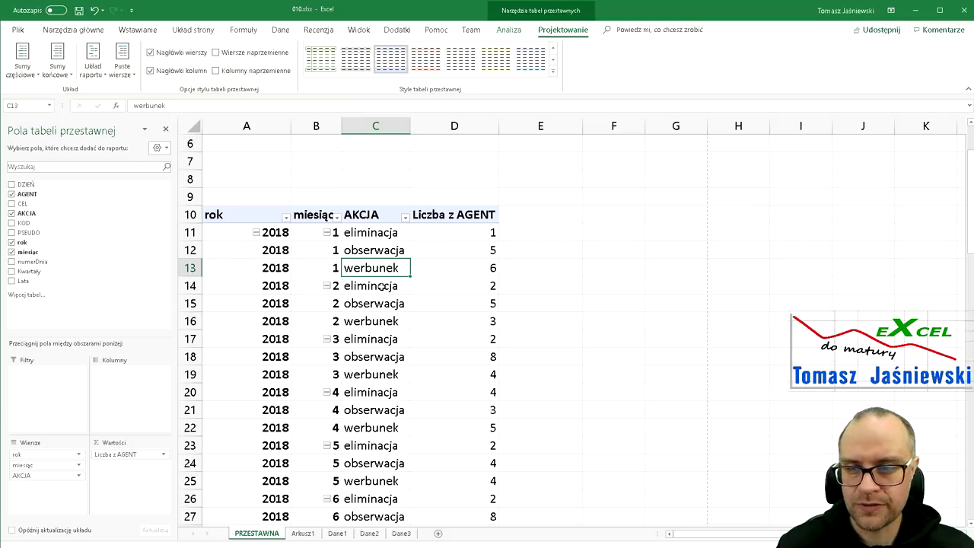
click(123, 72)
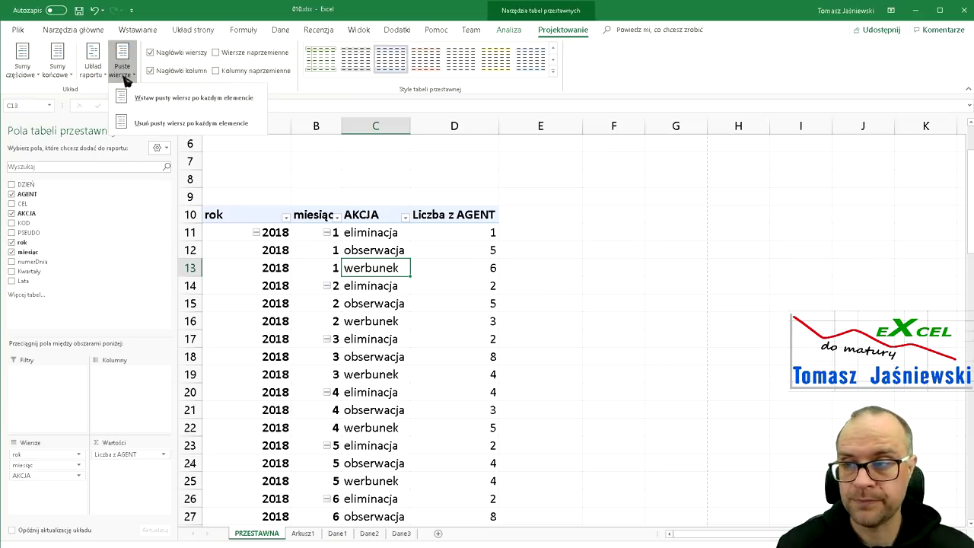
click(93, 69)
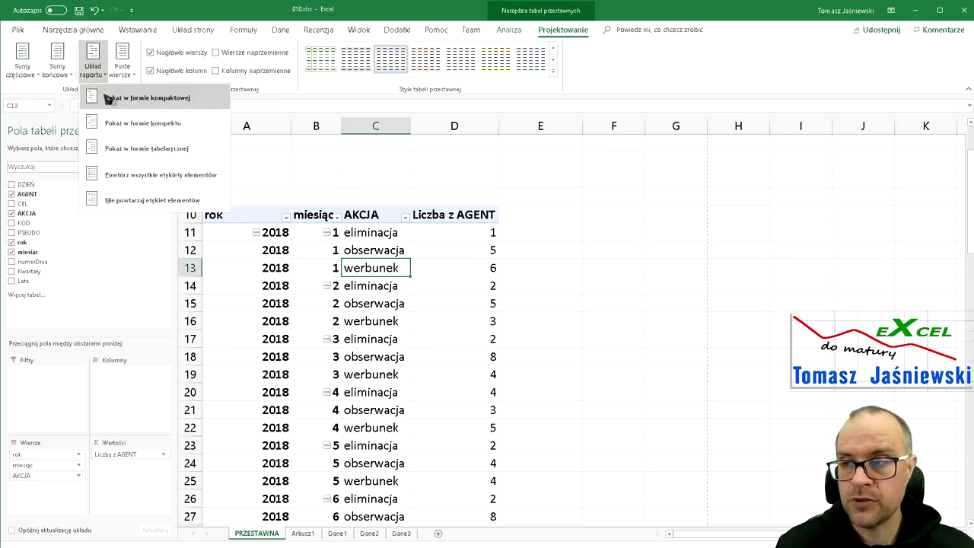
click(103, 97)
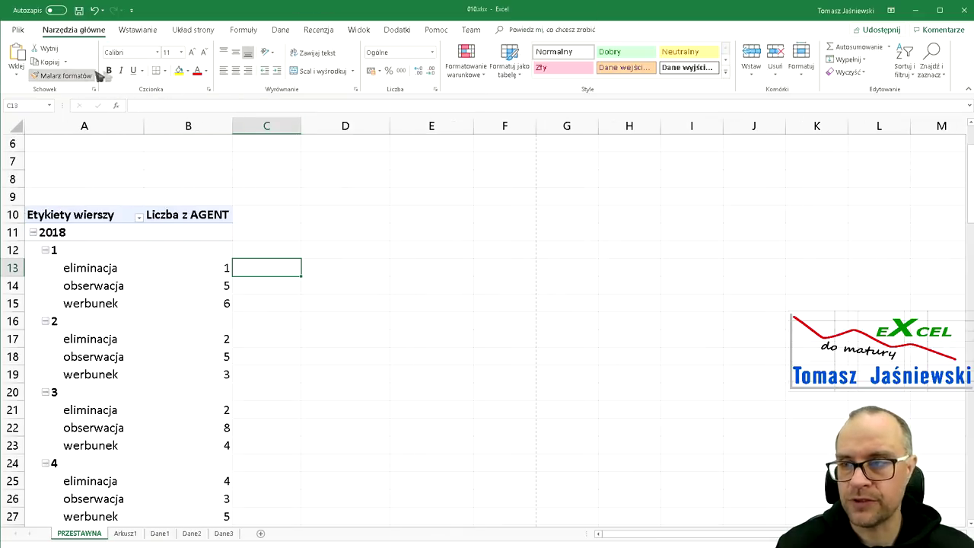
click(147, 239)
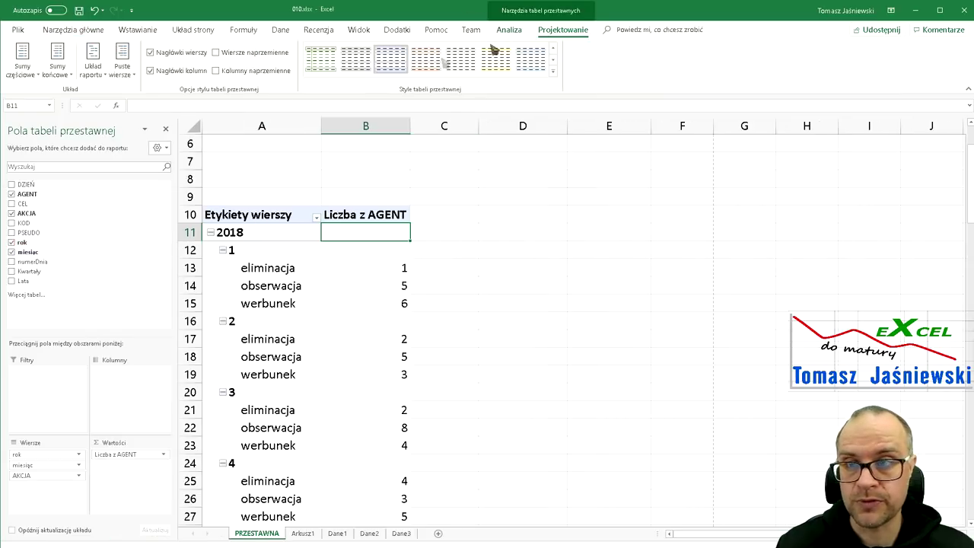
Set the pivot to tabular form with Powtórz wszystkie etykiety elementów.
click(93, 62)
click(146, 147)
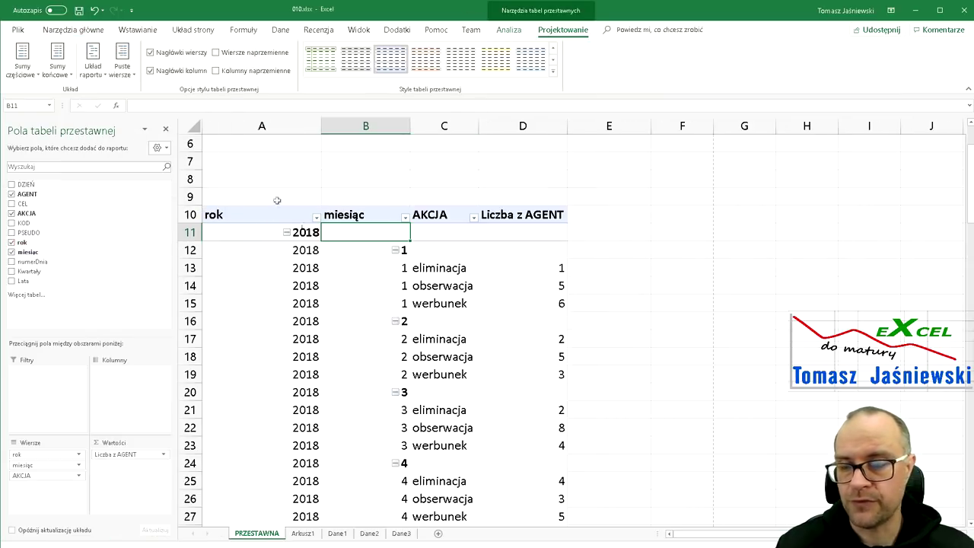
click(92, 65)
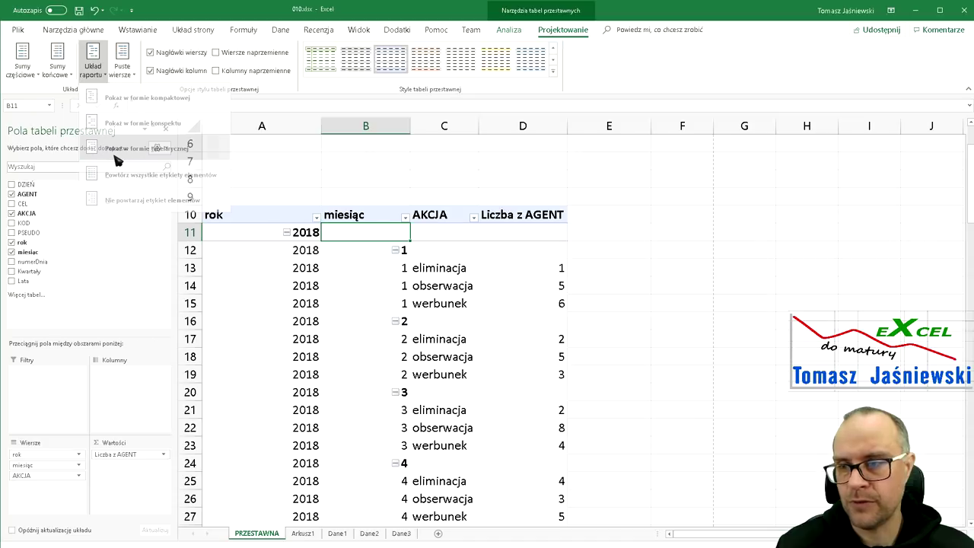
click(114, 152)
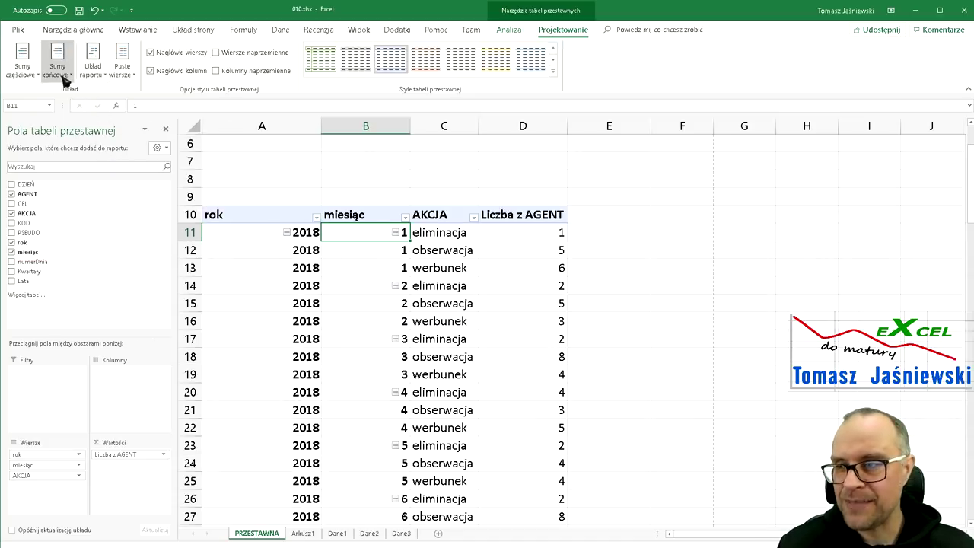
click(25, 75)
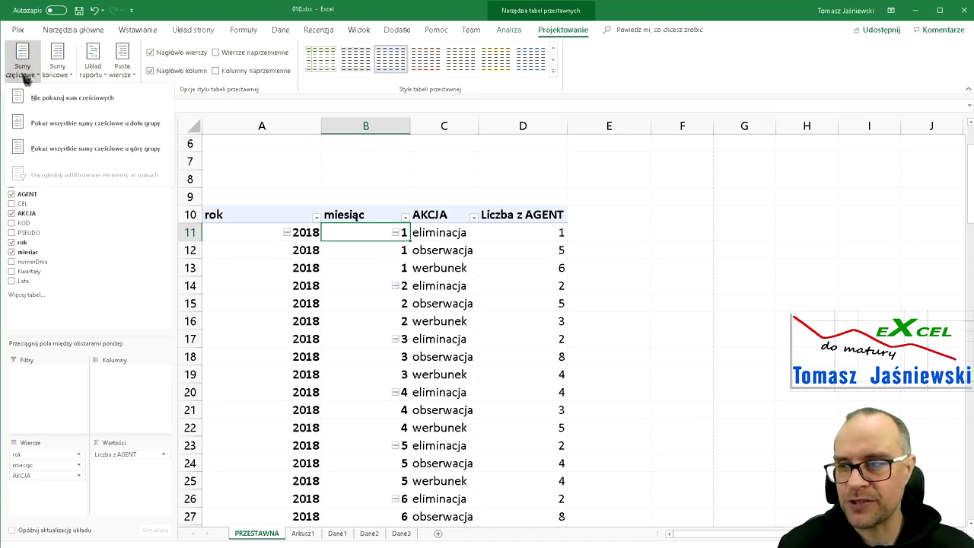
Show a subtotal row under each month and keep grand totals for rows and columns.
click(95, 135)
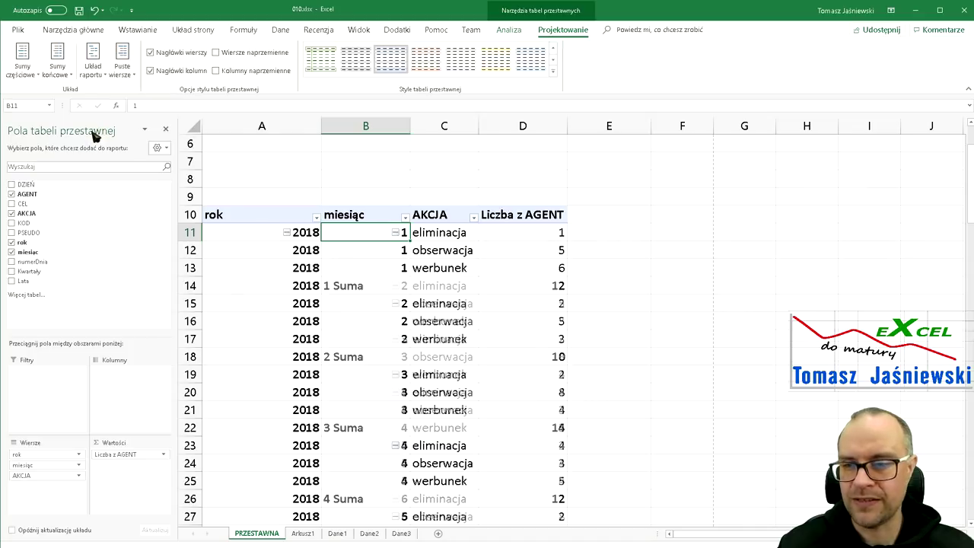
click(58, 70)
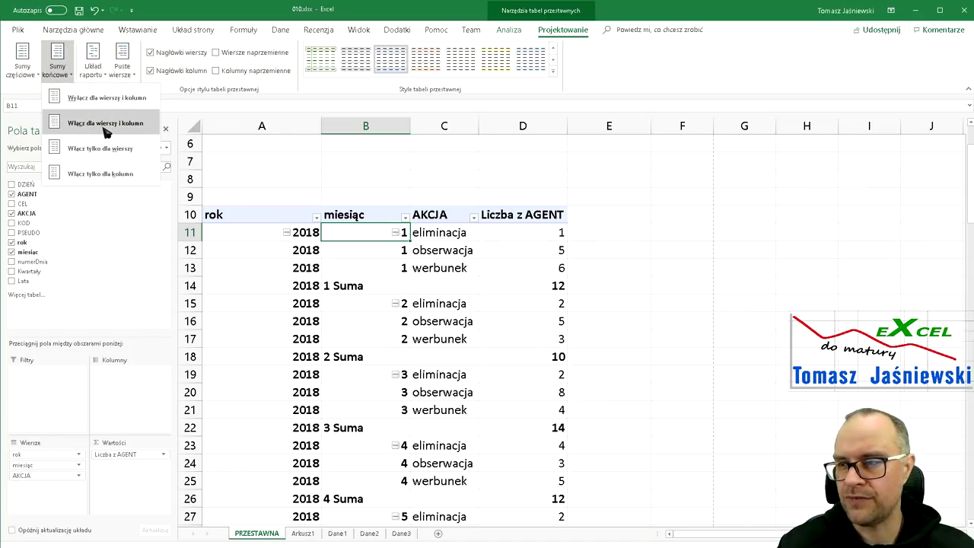
click(106, 131)
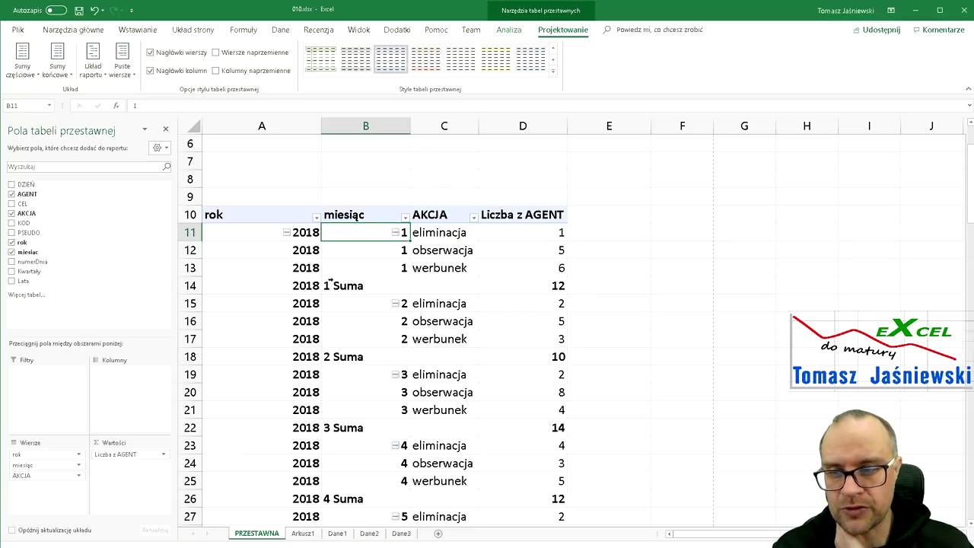
Check the 2018 month 1 subtotal of 12 and select February 2018's three action counts.
click(352, 289)
click(562, 286)
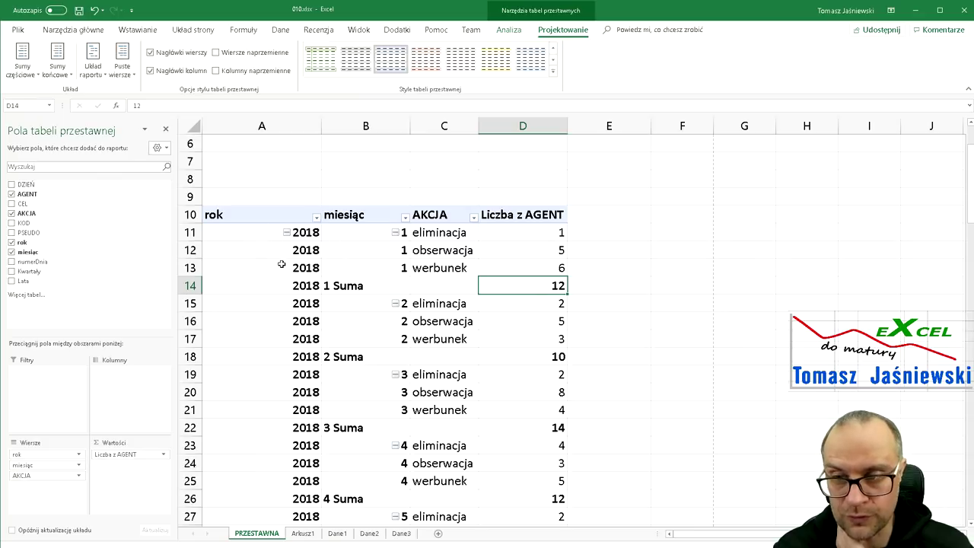
drag(532, 305, 534, 335)
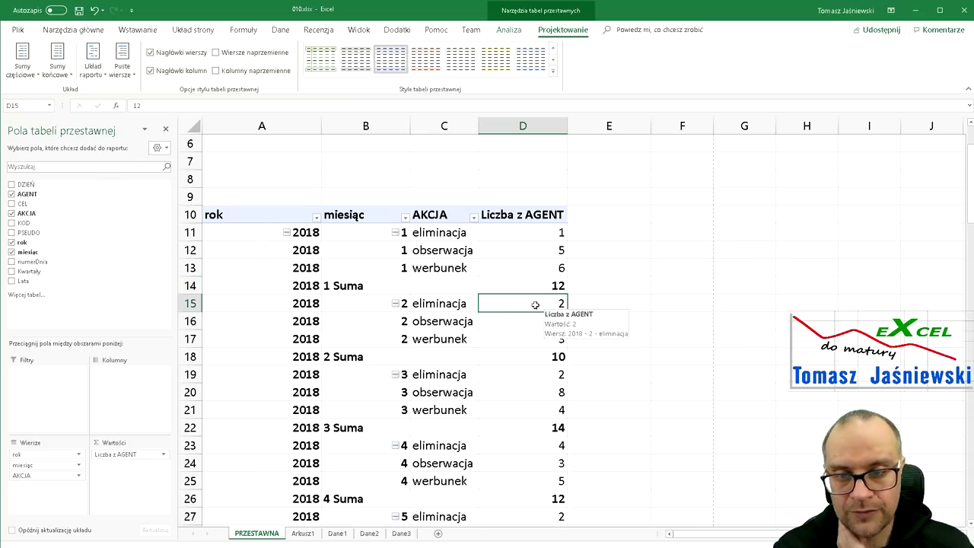
click(531, 356)
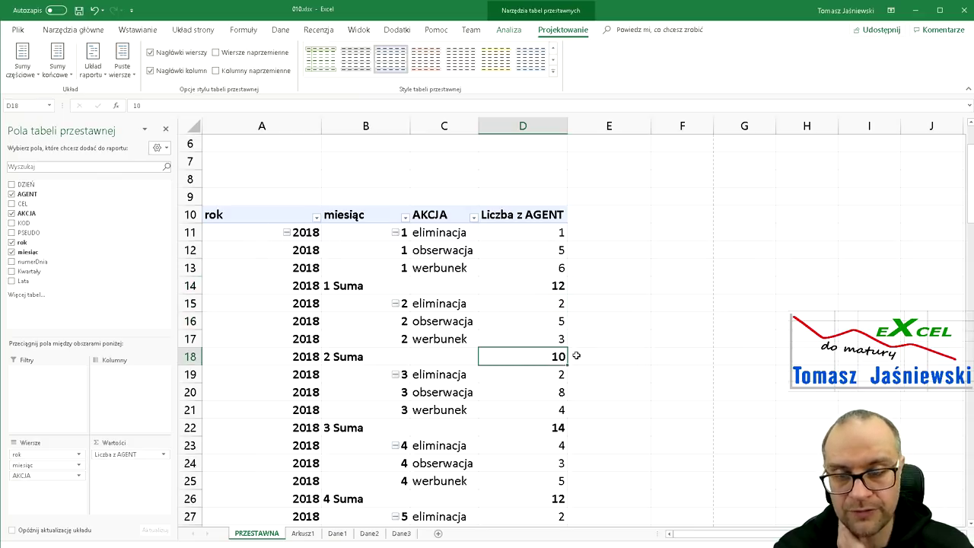
scroll(533, 337, down, 2)
scroll(544, 363, down, 5)
scroll(543, 362, down, 8)
scroll(545, 363, down, 13)
scroll(544, 363, down, 5)
scroll(543, 363, up, 5)
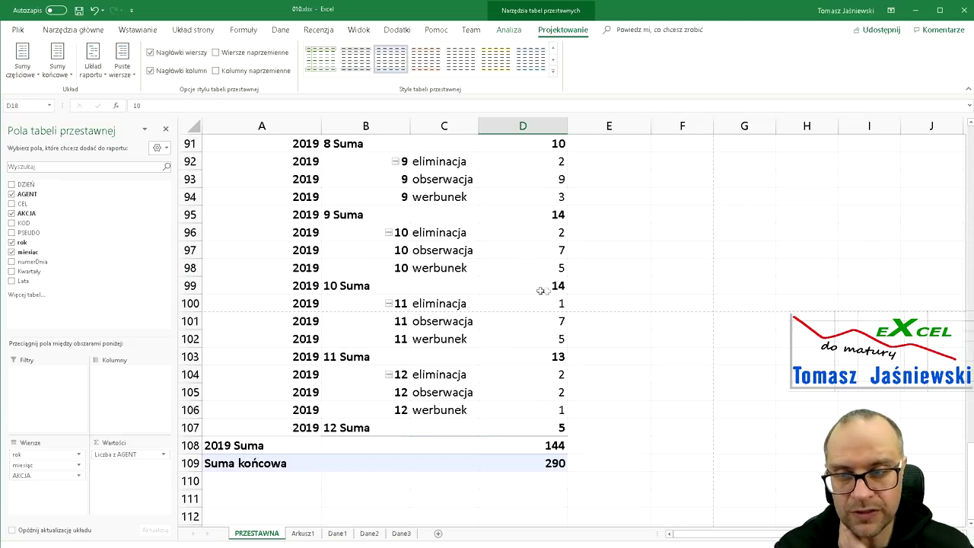
click(531, 464)
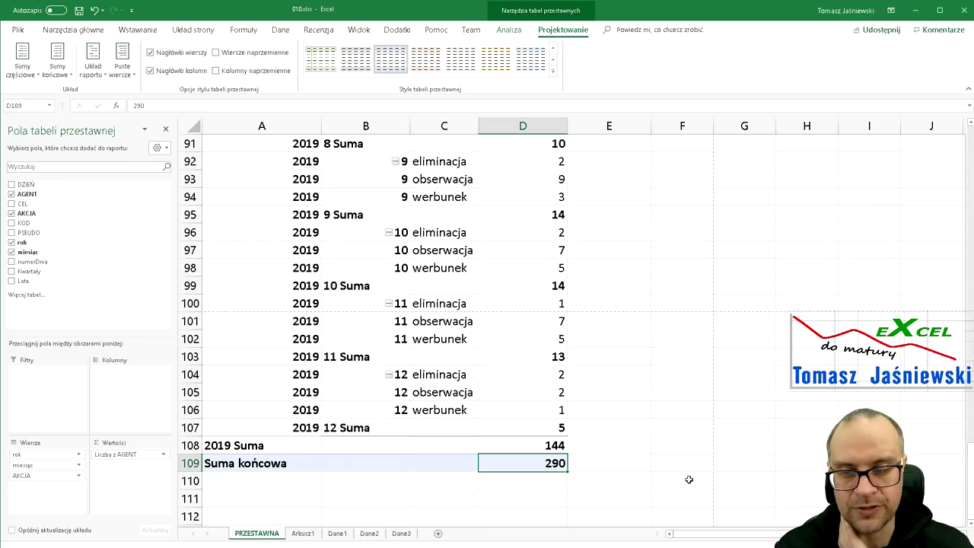
click(517, 447)
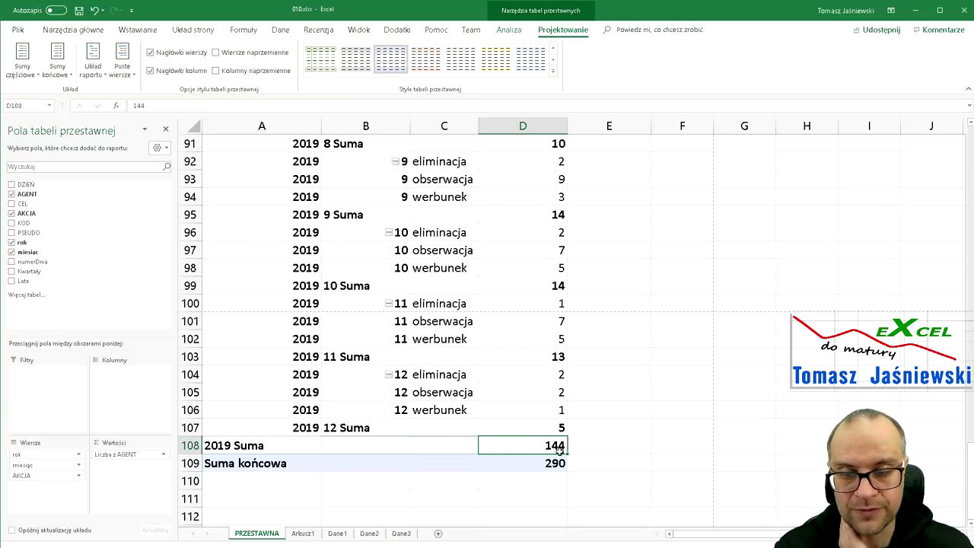
scroll(498, 429, up, 2)
scroll(498, 429, up, 8)
scroll(497, 429, up, 7)
scroll(256, 417, down, 2)
click(538, 376)
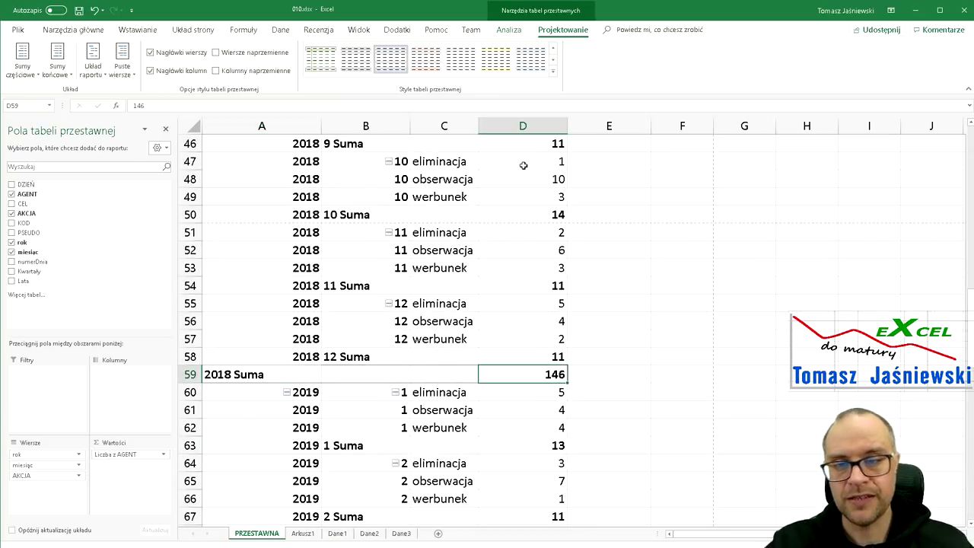
mouse_move(538, 395)
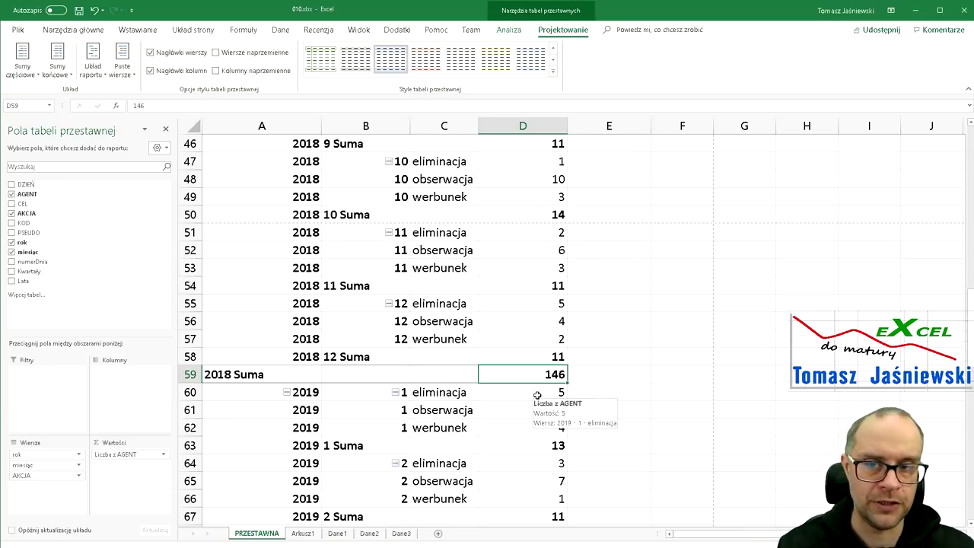
scroll(487, 327, down, 2)
scroll(440, 290, up, 5)
scroll(440, 290, up, 5)
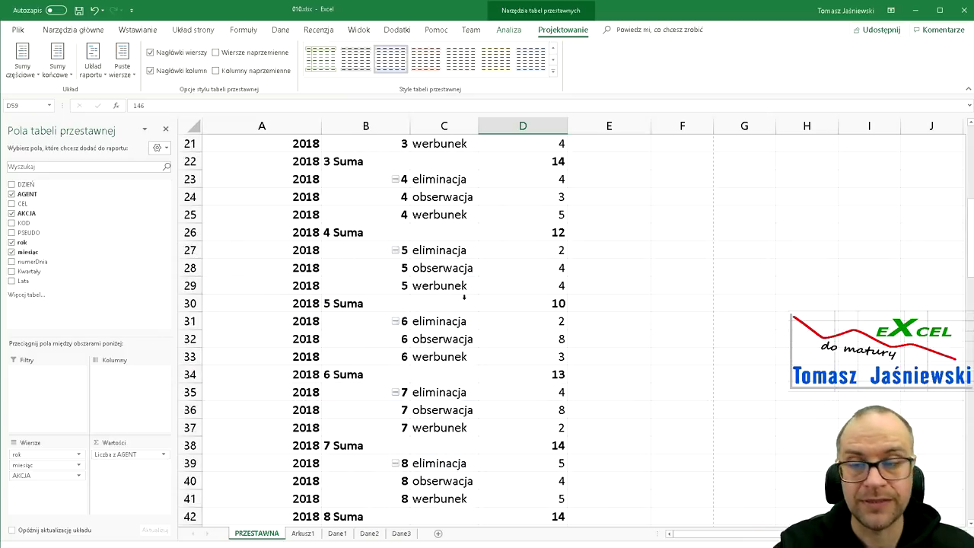
click(455, 254)
click(445, 268)
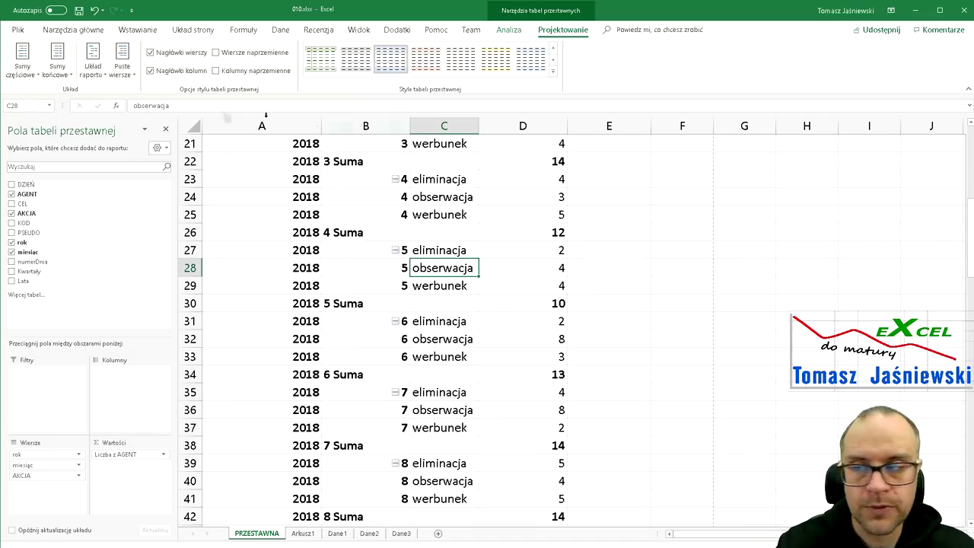
Choose Do Not Show Subtotals and scroll through the pivot down to Suma końcowa 290.
click(23, 68)
click(23, 97)
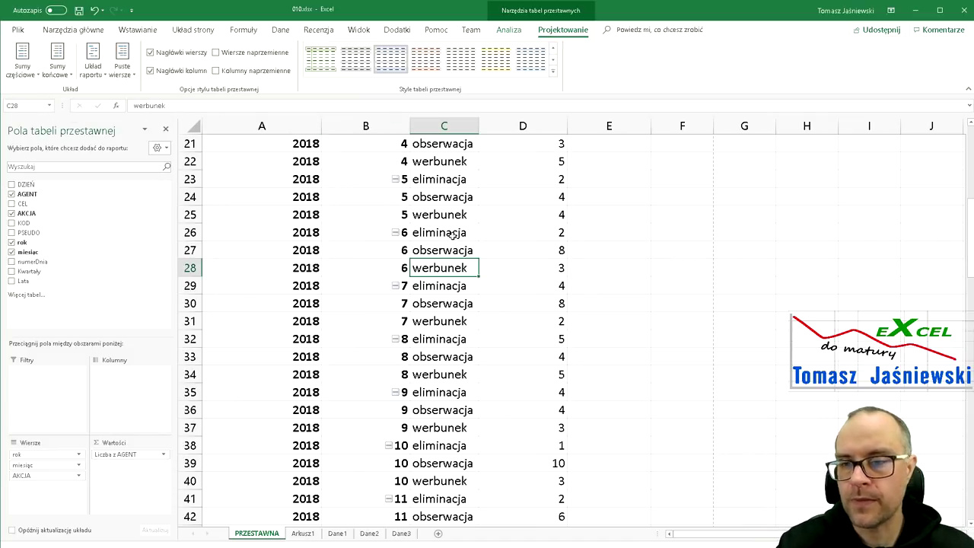
scroll(504, 316, up, 7)
scroll(507, 337, down, 3)
scroll(355, 255, down, 1)
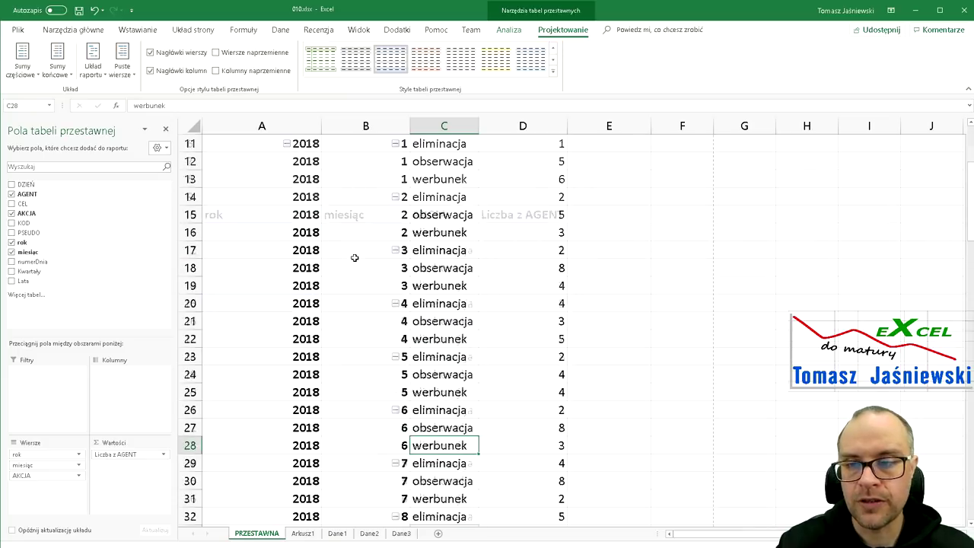
scroll(305, 305, up, 4)
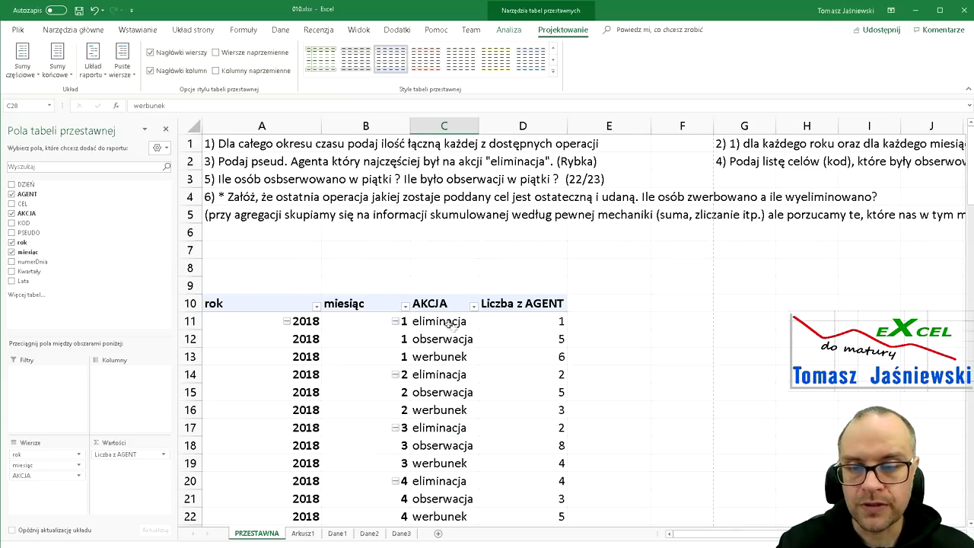
scroll(529, 363, down, 5)
scroll(529, 363, down, 10)
scroll(529, 363, down, 17)
scroll(529, 364, up, 5)
scroll(529, 365, up, 3)
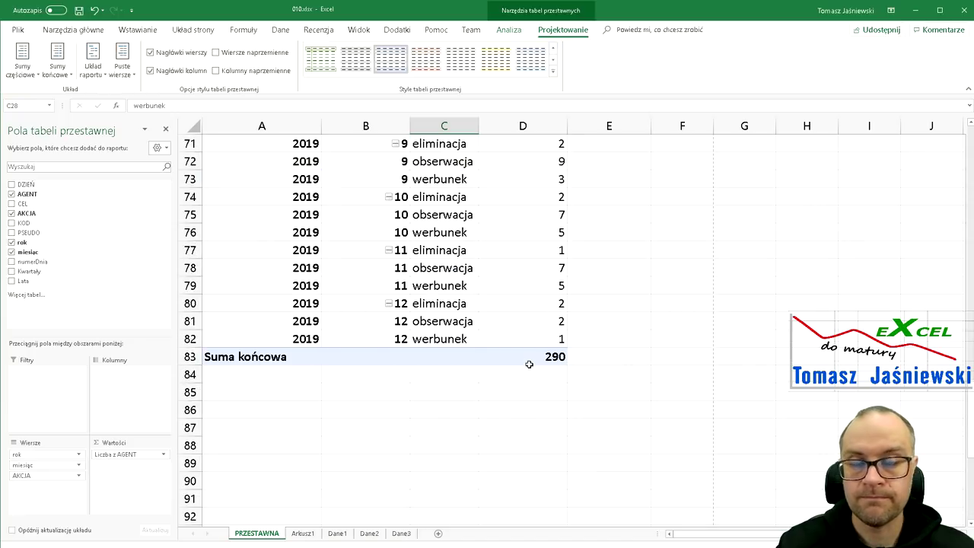
scroll(528, 365, up, 3)
scroll(529, 365, up, 5)
scroll(528, 364, up, 9)
scroll(526, 364, up, 6)
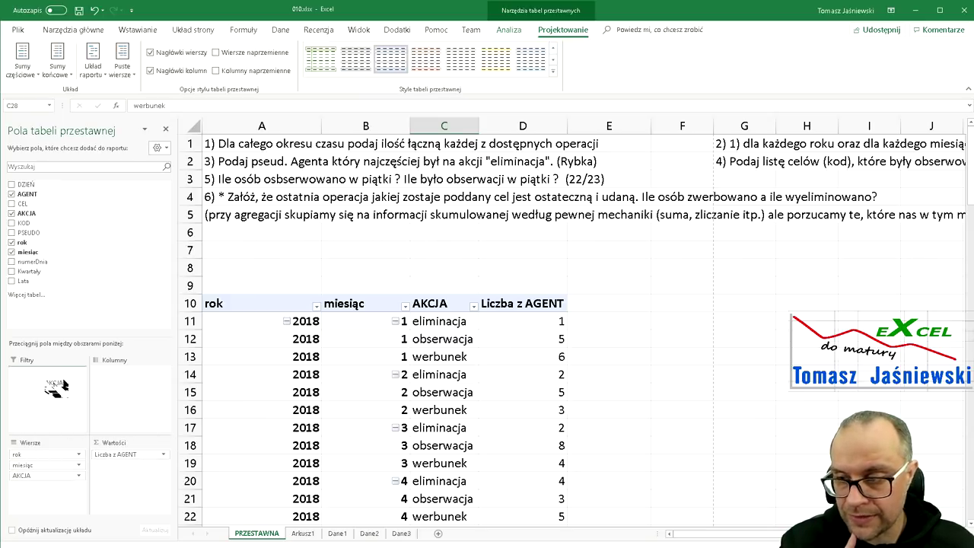
Move AKCJA from Rows to Filters and confirm the grand total stays 290.
drag(35, 477, 46, 376)
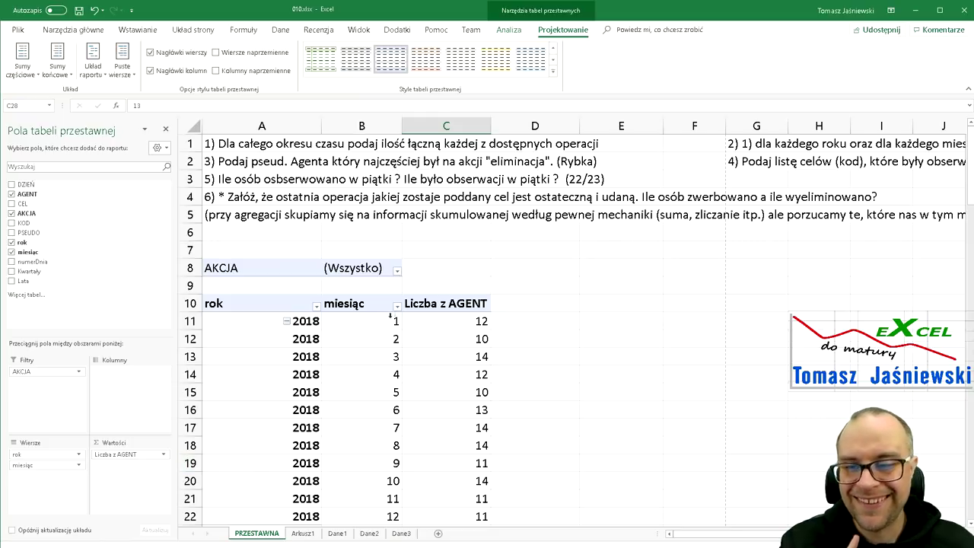
scroll(391, 324, down, 4)
scroll(396, 331, down, 6)
click(451, 215)
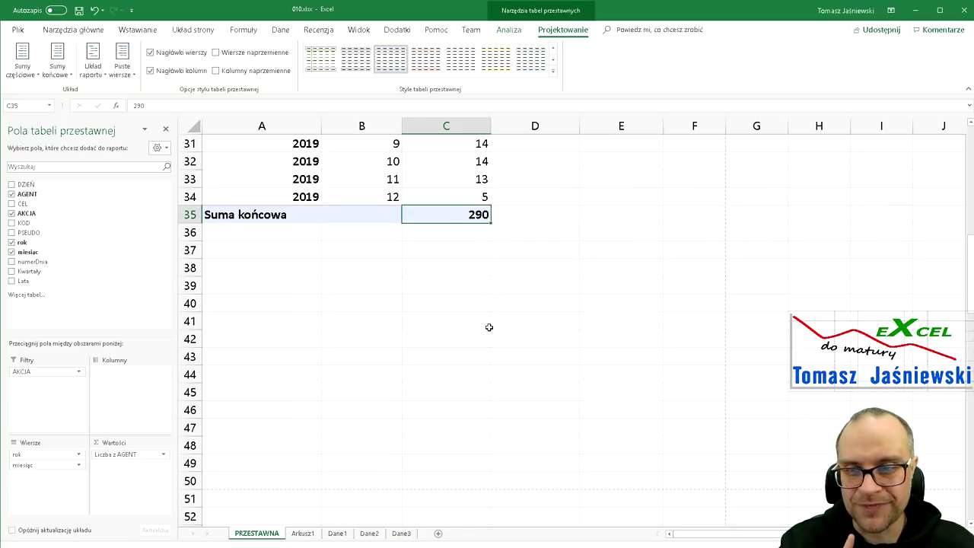
scroll(489, 327, up, 6)
scroll(487, 322, up, 4)
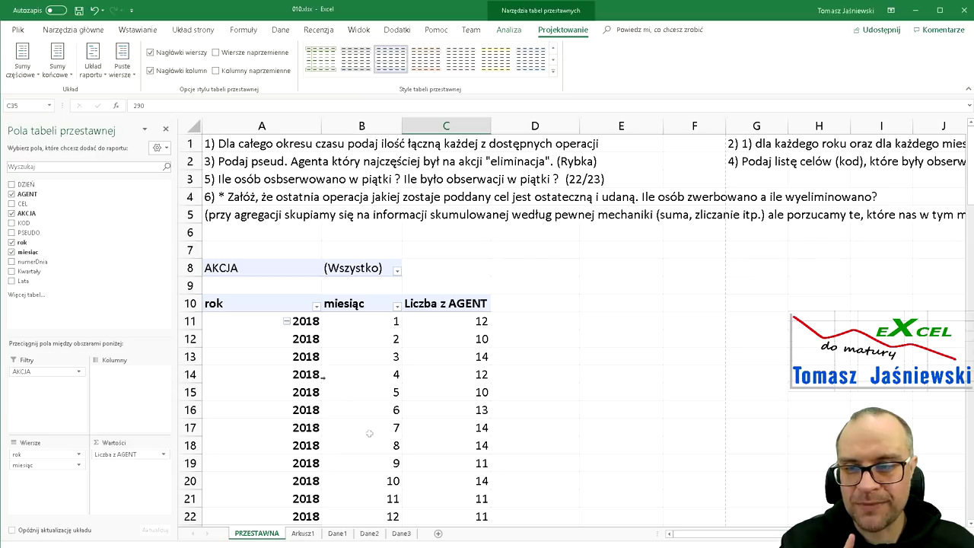
Open the AKCJA filter, clear all items, then cancel without changing it.
click(397, 271)
click(297, 296)
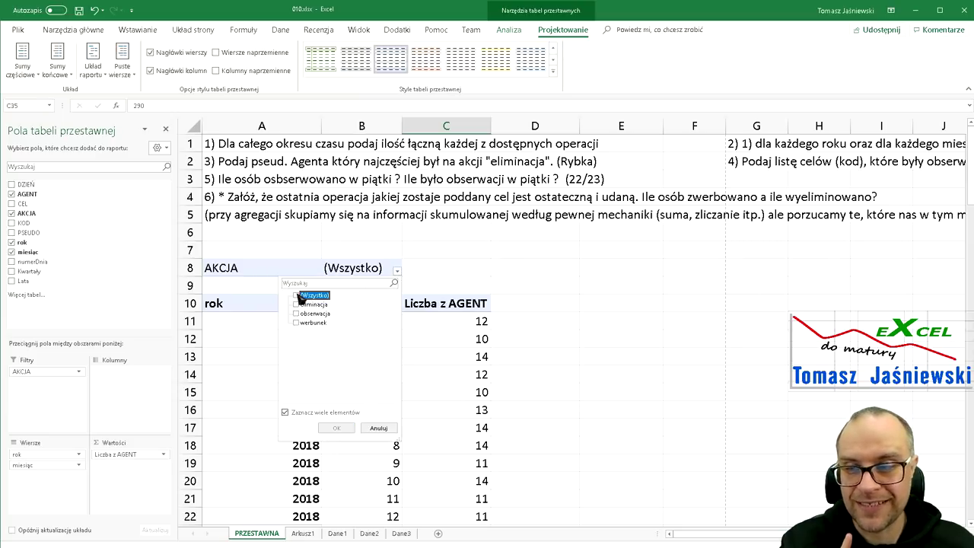
key(Escape)
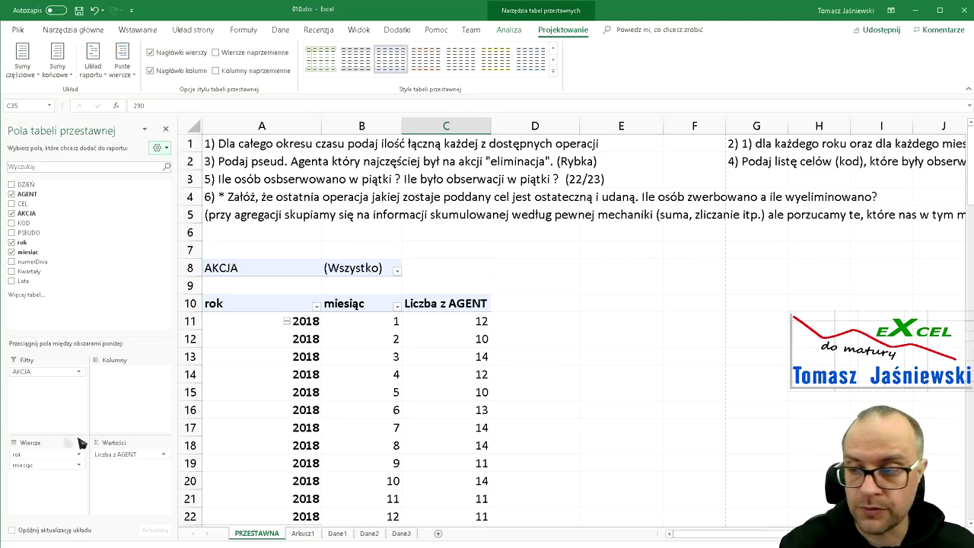
Filter AKCJA to obserwacja only and scroll through the year/month counts.
drag(48, 372, 390, 303)
click(397, 271)
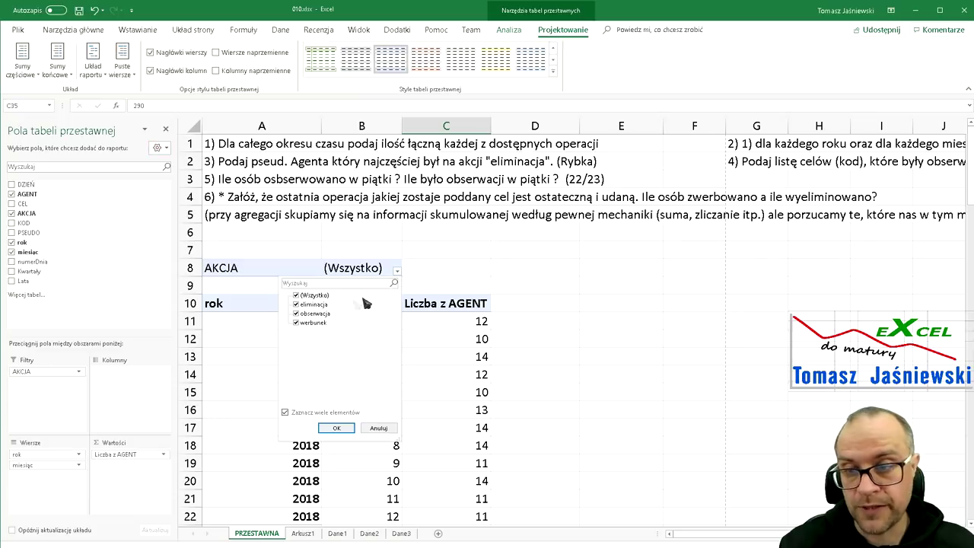
click(296, 296)
click(297, 313)
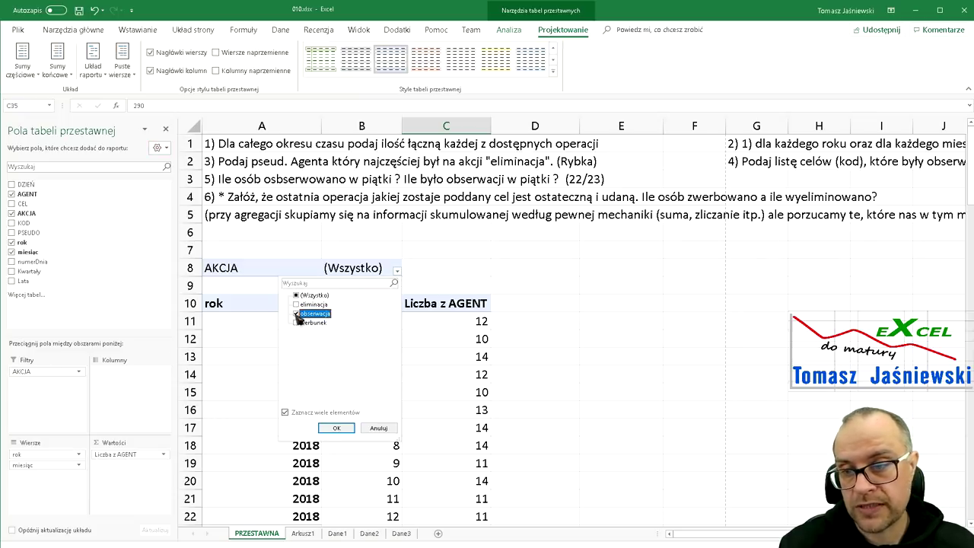
click(336, 428)
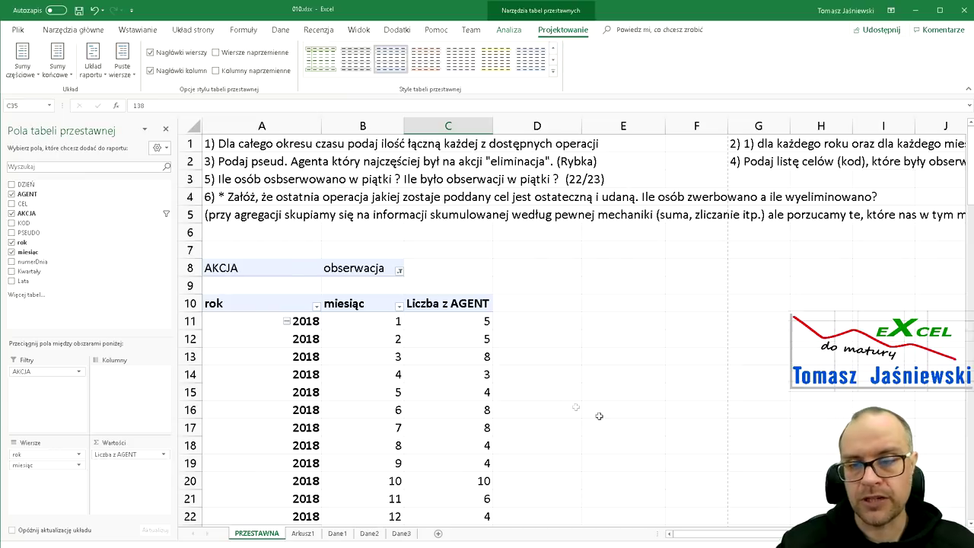
scroll(607, 426, down, 7)
scroll(541, 376, down, 7)
scroll(464, 324, up, 5)
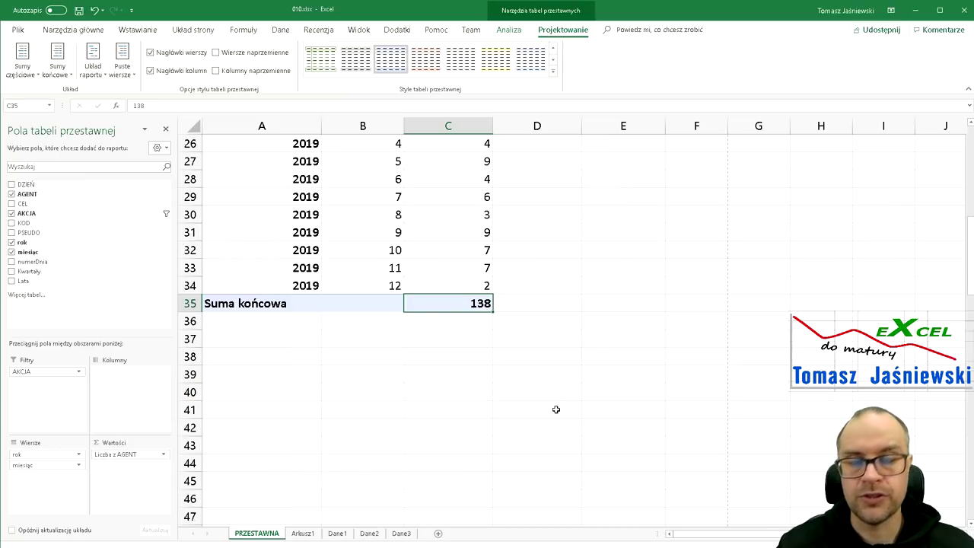
scroll(556, 408, up, 2)
scroll(509, 393, up, 3)
scroll(472, 365, up, 3)
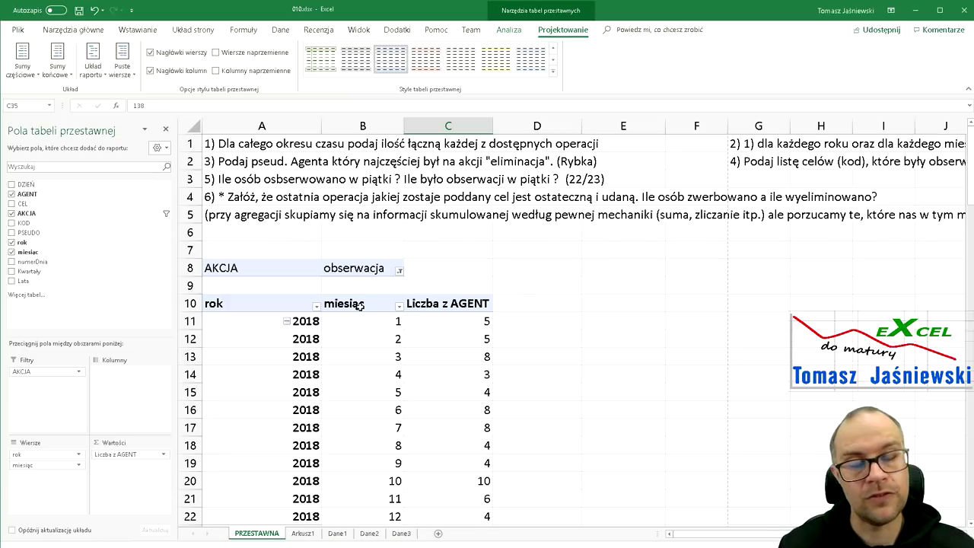
Switch the AKCJA filter to eliminacja only and review the counts.
click(399, 270)
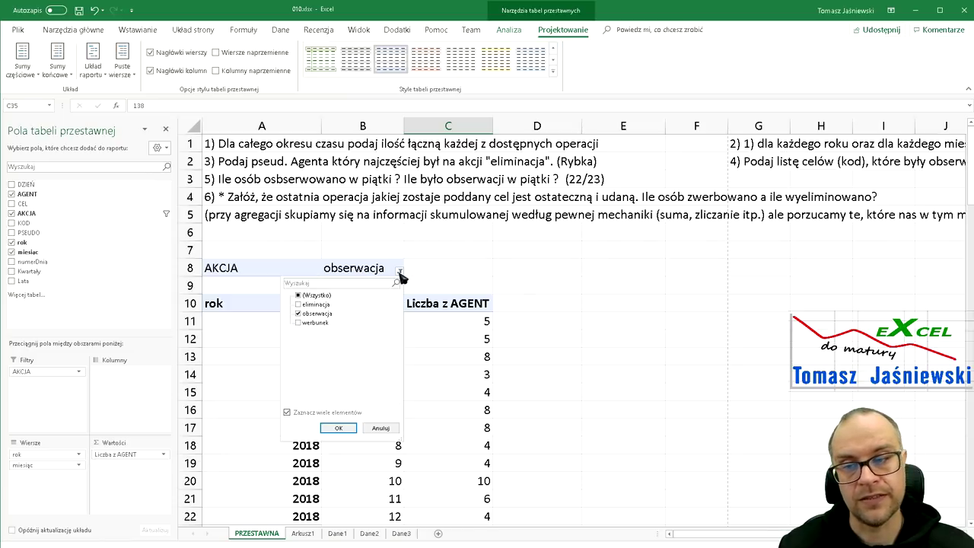
click(297, 303)
click(297, 313)
click(339, 427)
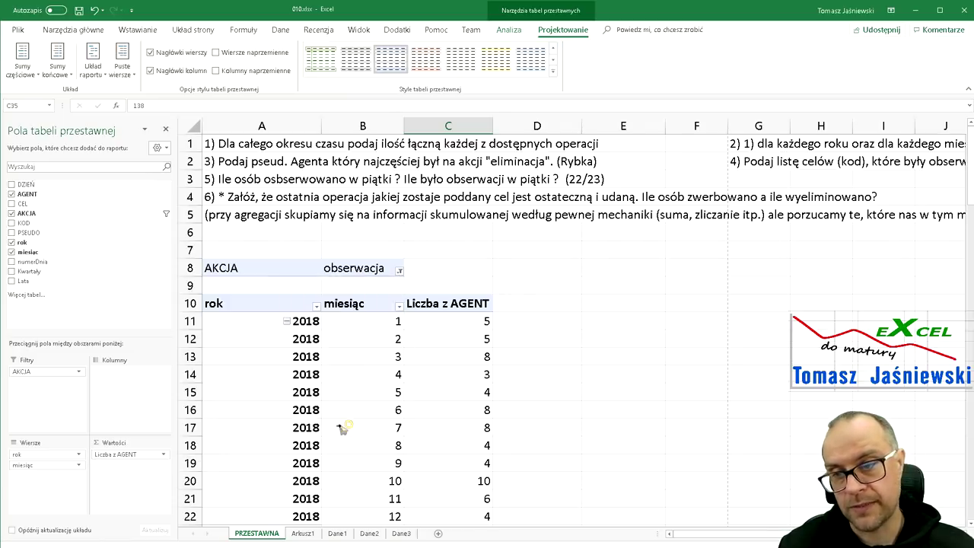
scroll(456, 369, down, 3)
scroll(447, 364, down, 5)
scroll(448, 364, up, 2)
scroll(448, 364, up, 7)
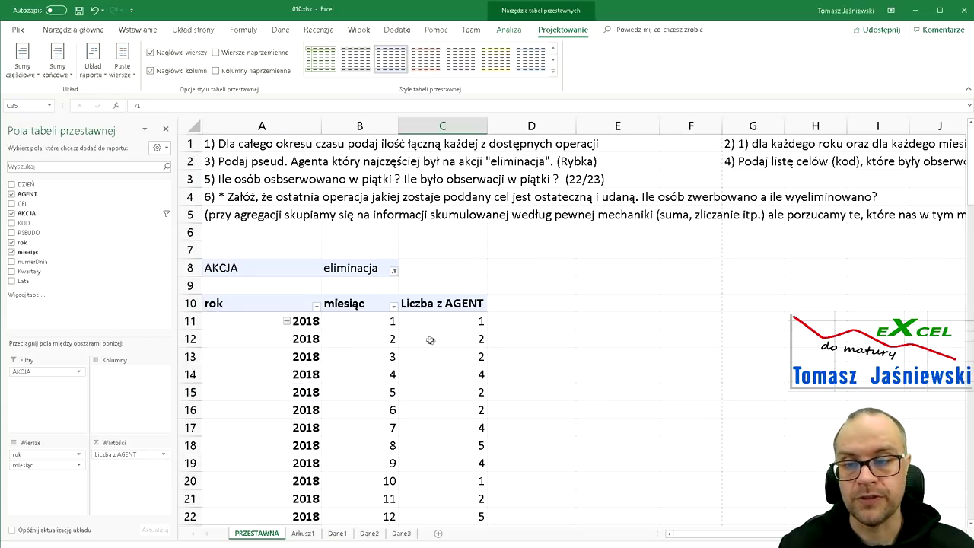
Switch the AKCJA filter to werbunek only and review the monthly counts.
click(393, 271)
click(299, 323)
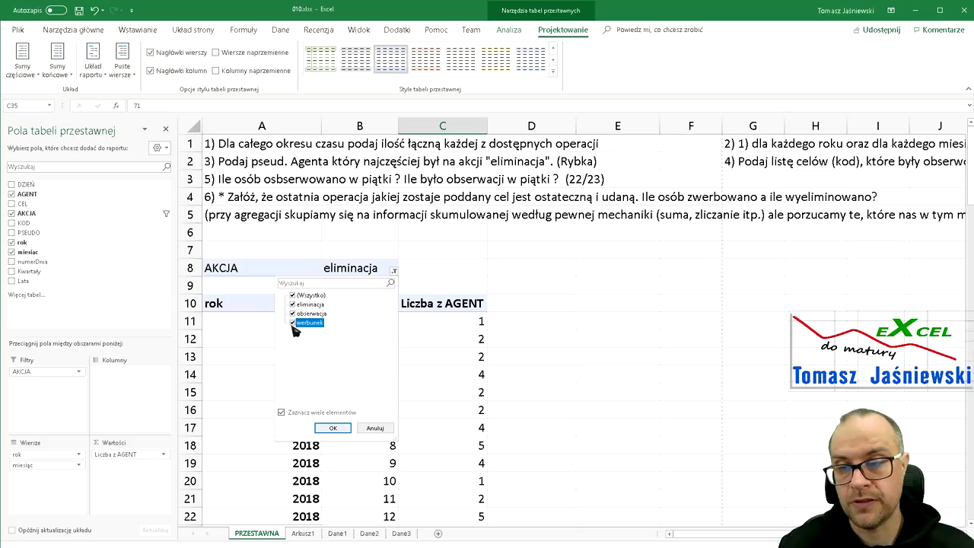
click(295, 295)
click(294, 296)
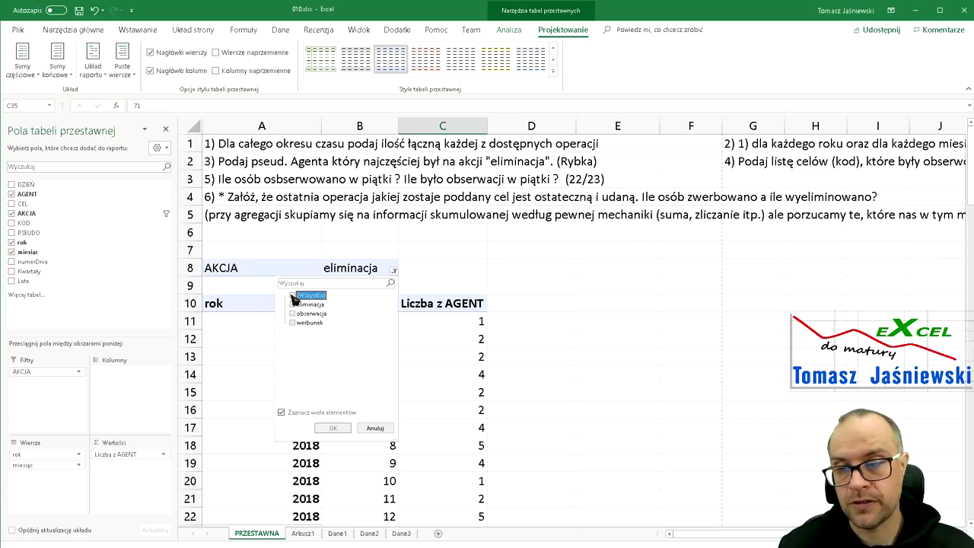
click(293, 323)
click(333, 428)
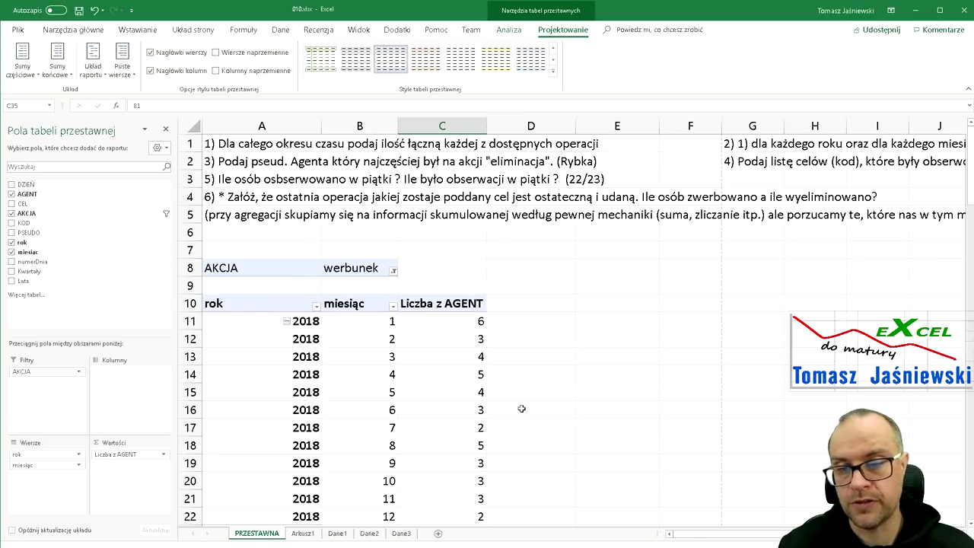
scroll(503, 402, down, 8)
scroll(502, 402, up, 7)
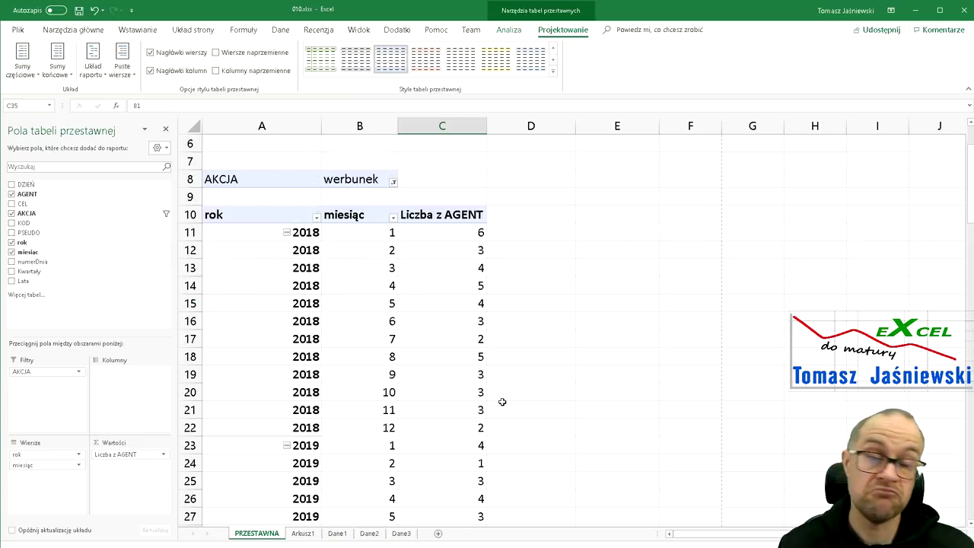
scroll(502, 402, up, 2)
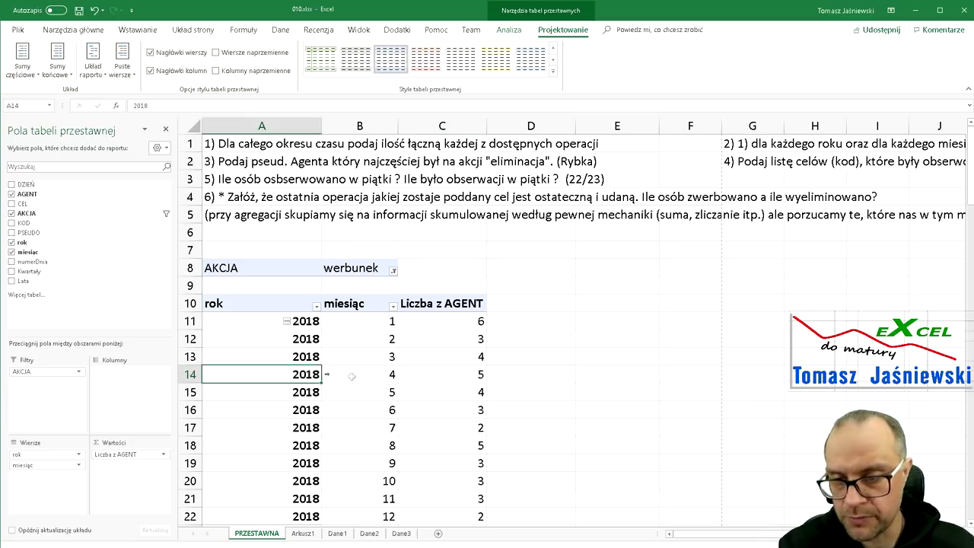
Inspect the April 2018 agent count and scroll through the filtered pivot.
click(433, 375)
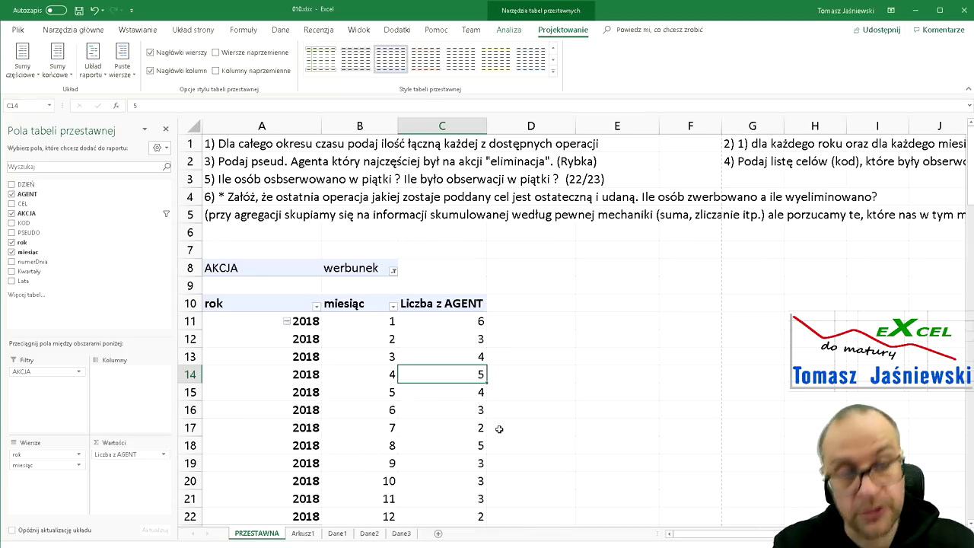
scroll(479, 419, down, 7)
scroll(472, 411, down, 5)
scroll(472, 411, up, 5)
scroll(473, 411, up, 3)
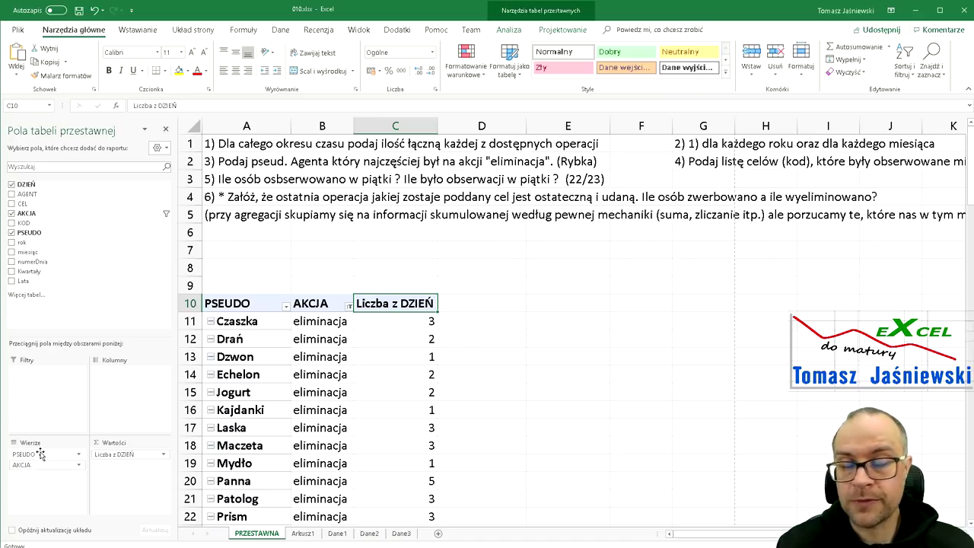
drag(31, 464, 60, 415)
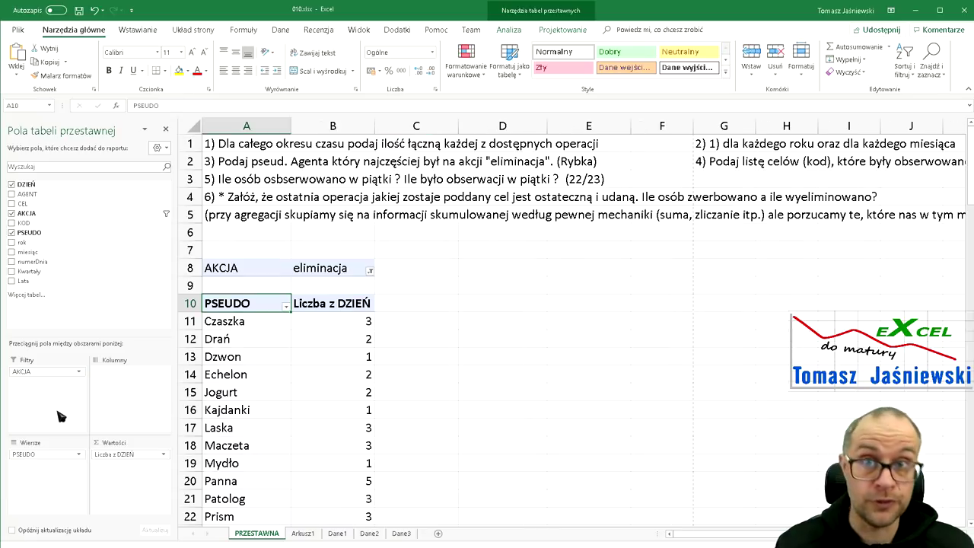
click(45, 371)
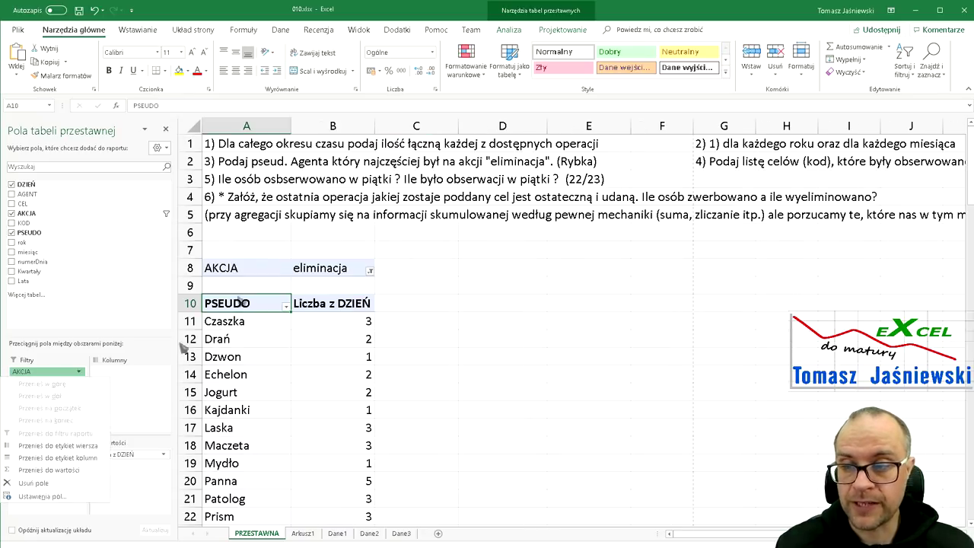
click(327, 267)
drag(46, 371, 45, 466)
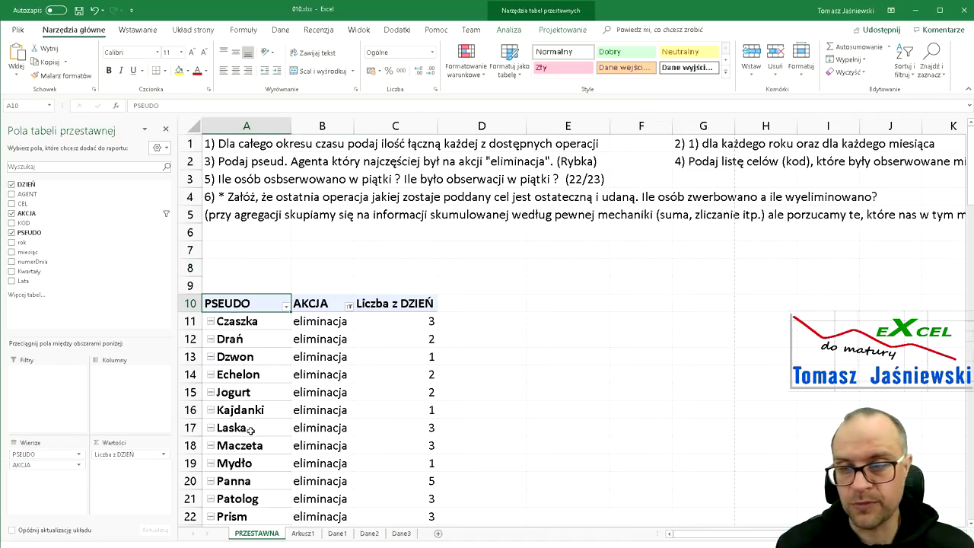
scroll(262, 409, down, 2)
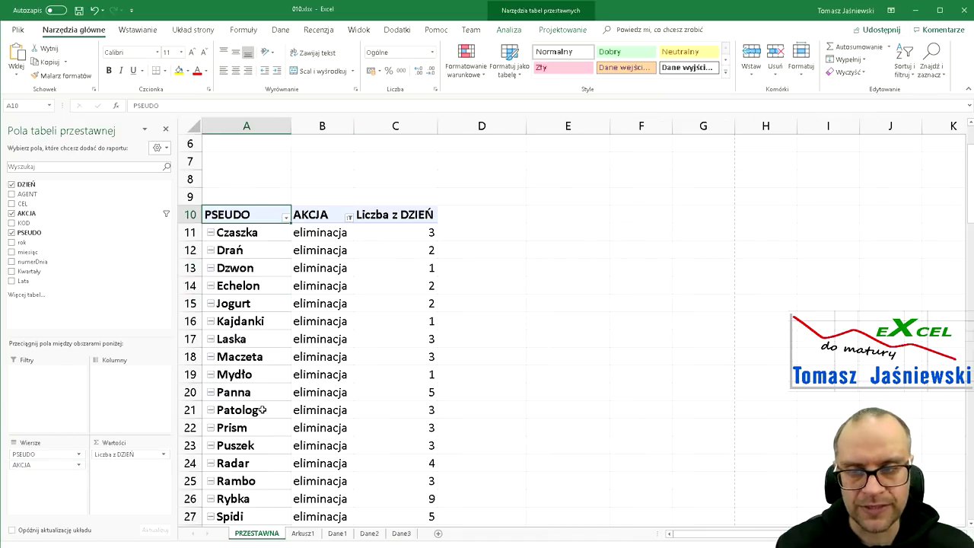
scroll(262, 410, down, 2)
scroll(269, 309, up, 2)
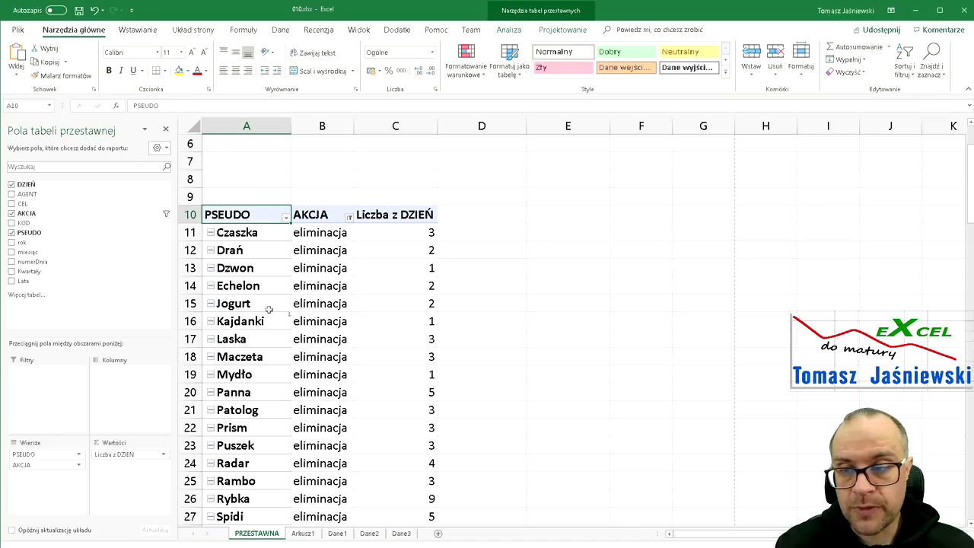
click(248, 234)
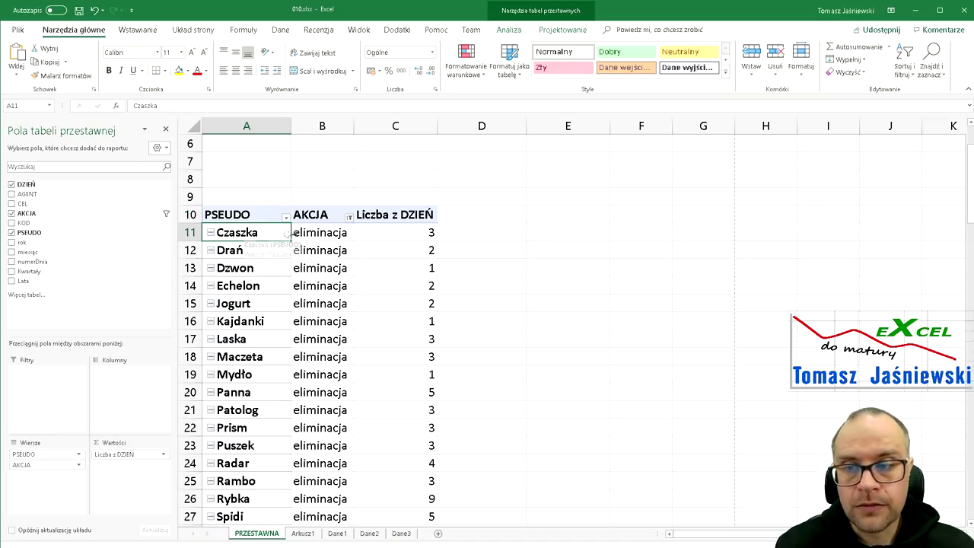
click(317, 235)
click(372, 239)
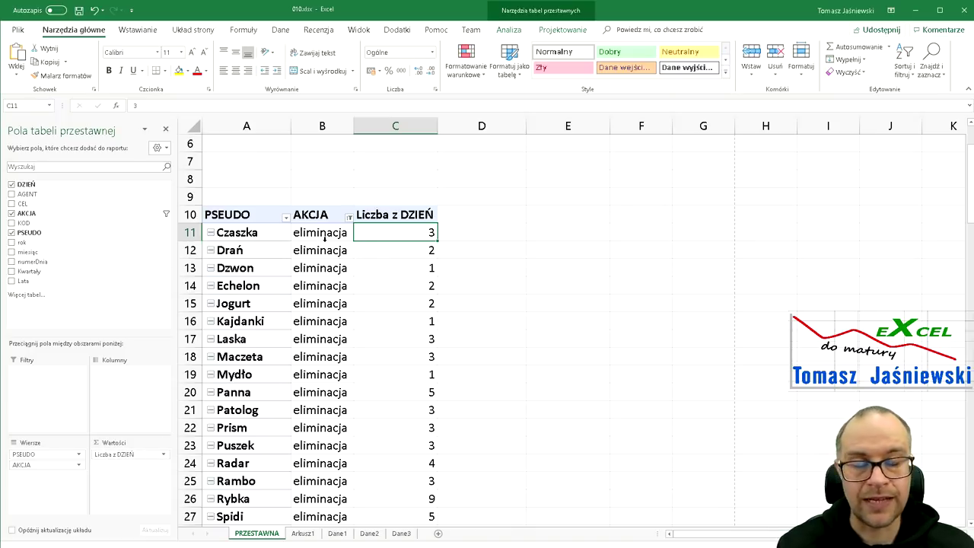
scroll(356, 344, down, 2)
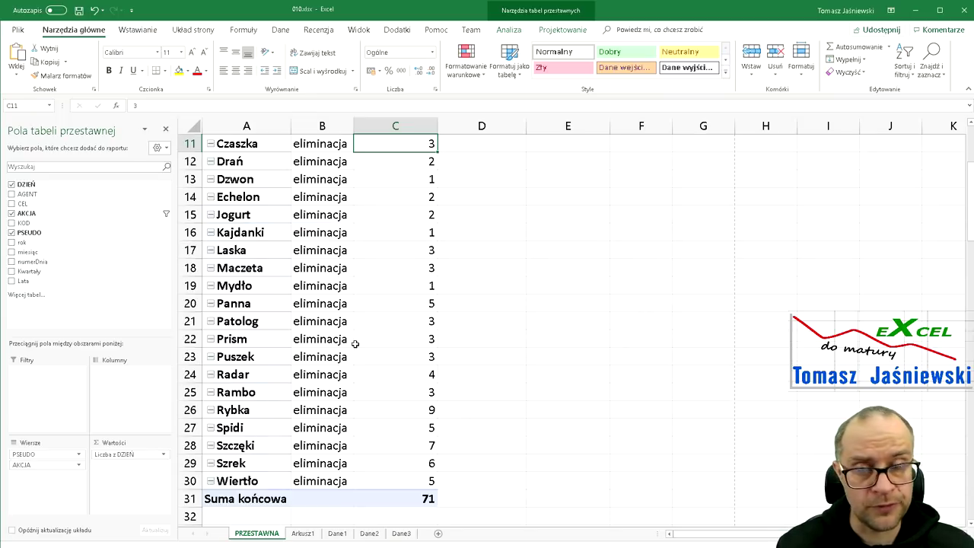
scroll(355, 344, up, 2)
scroll(335, 357, up, 2)
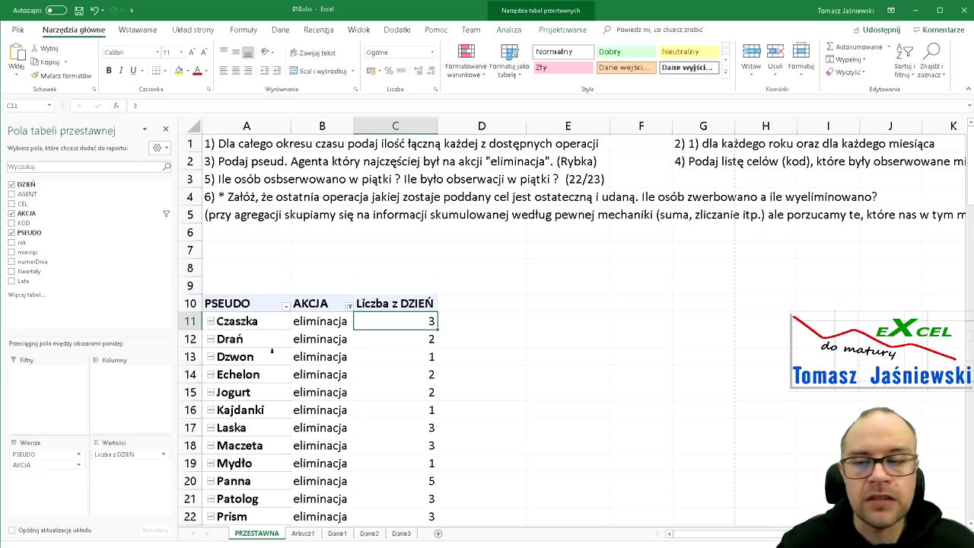
Locate Rybka's eliminacja count of 9 in the pivot.
scroll(380, 413, down, 2)
scroll(381, 413, down, 3)
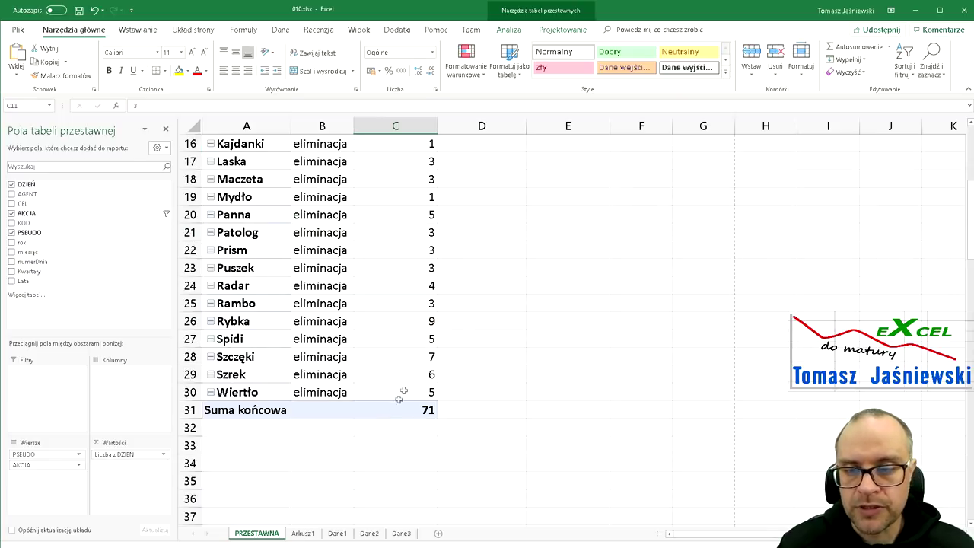
click(417, 323)
click(264, 318)
click(406, 324)
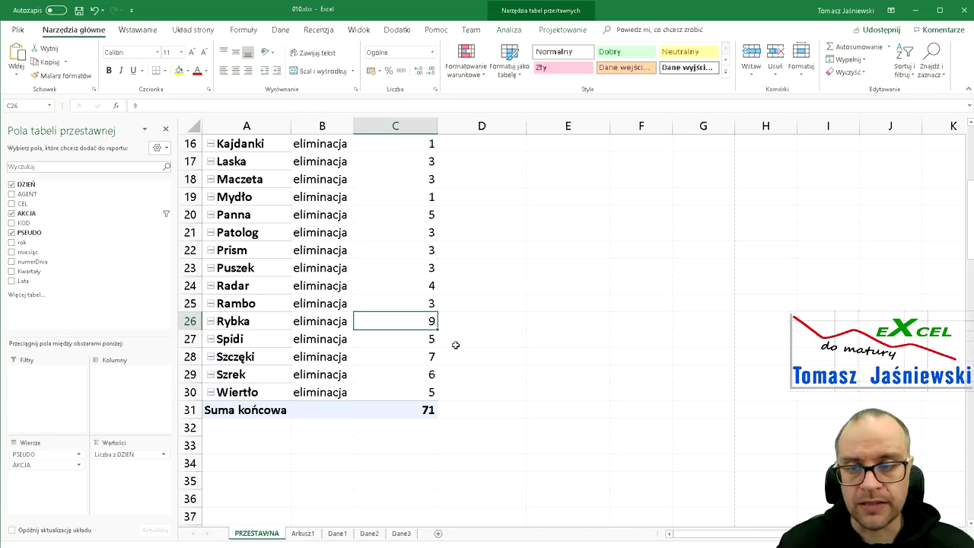
scroll(393, 380, up, 2)
scroll(392, 380, up, 4)
scroll(392, 381, down, 3)
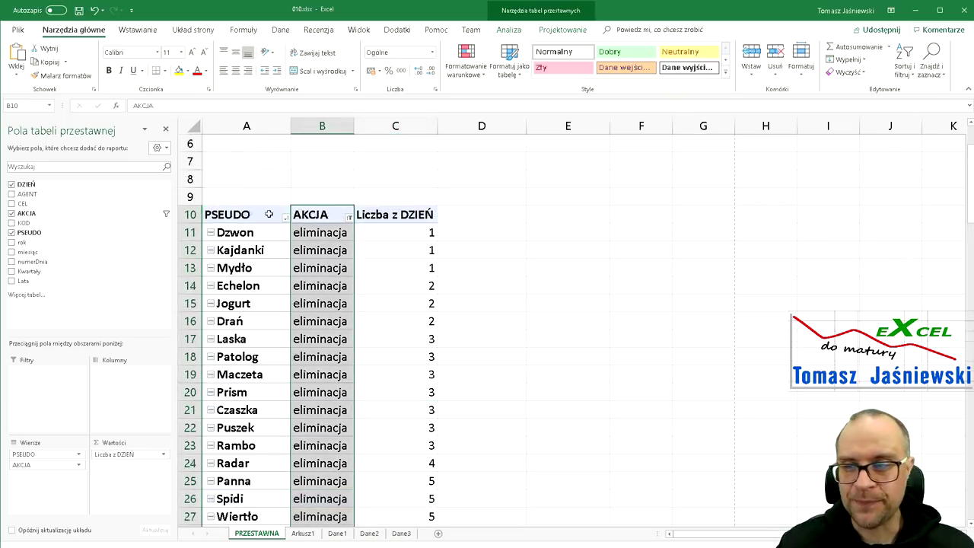
Sort PSEUDO ascending by Liczba z DZIEŃ through More Sort Options.
click(257, 215)
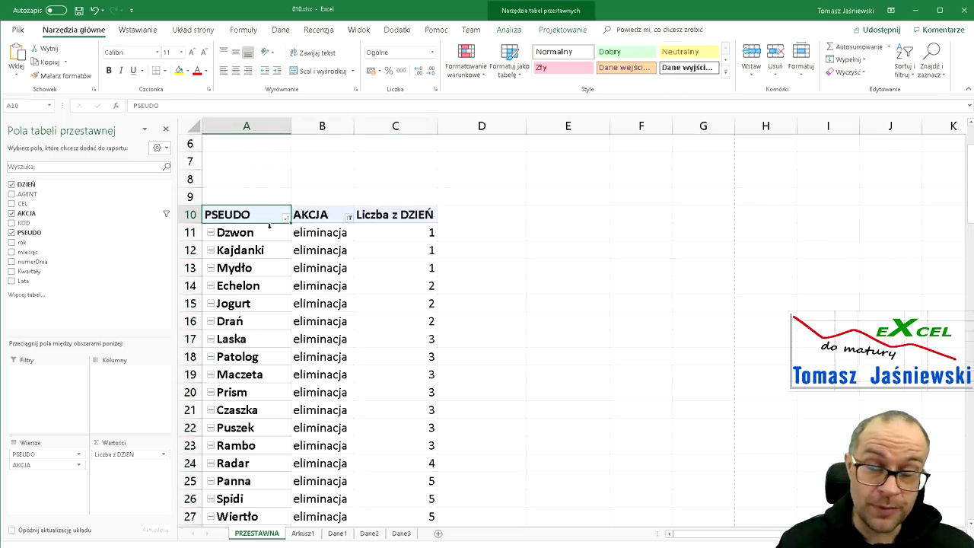
click(286, 217)
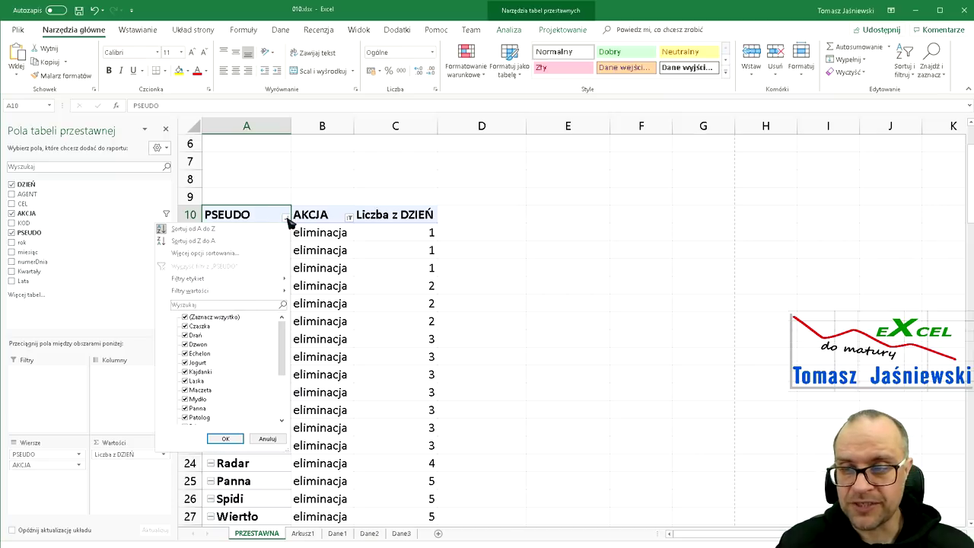
click(218, 254)
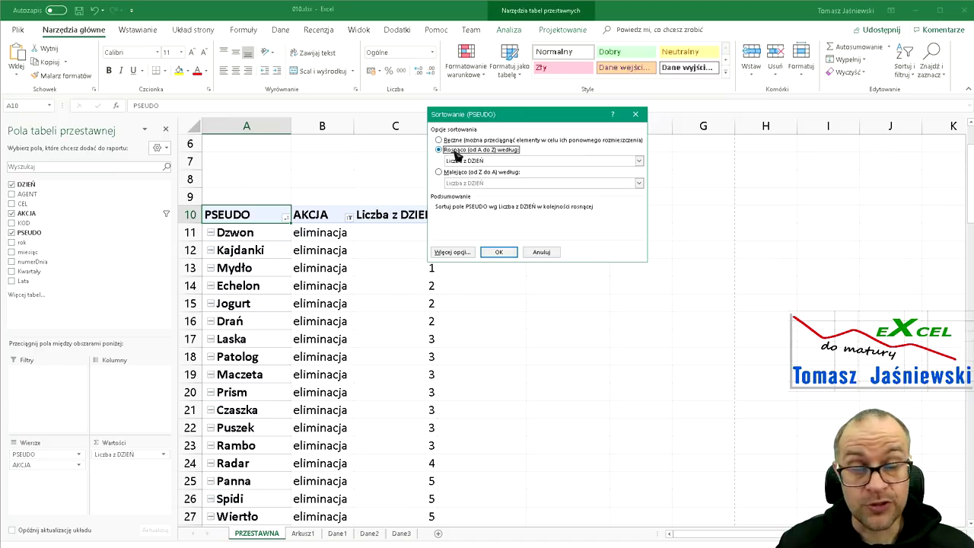
click(639, 162)
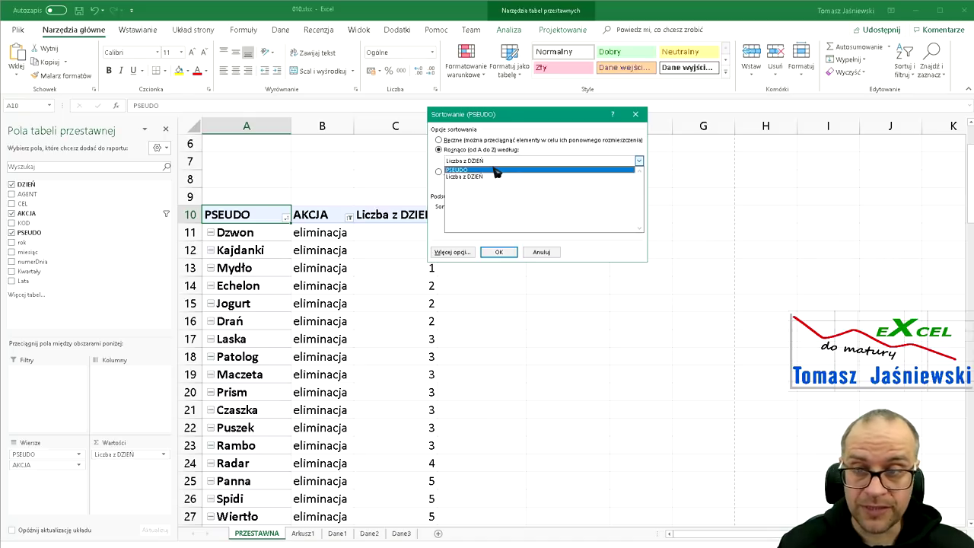
click(493, 176)
click(501, 252)
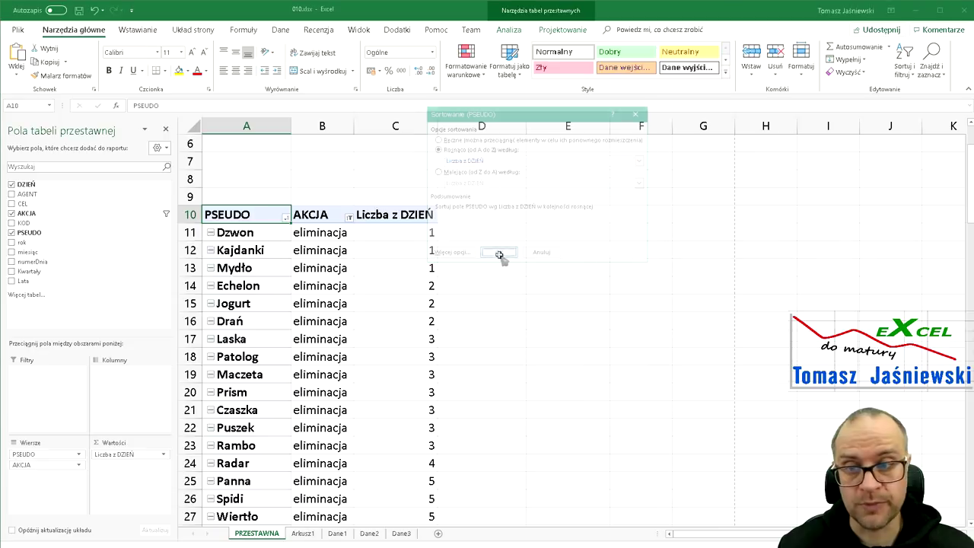
Verify the sorted list runs from Dzwon's count of 1 up to Rybka's 9.
click(409, 237)
scroll(413, 287, down, 5)
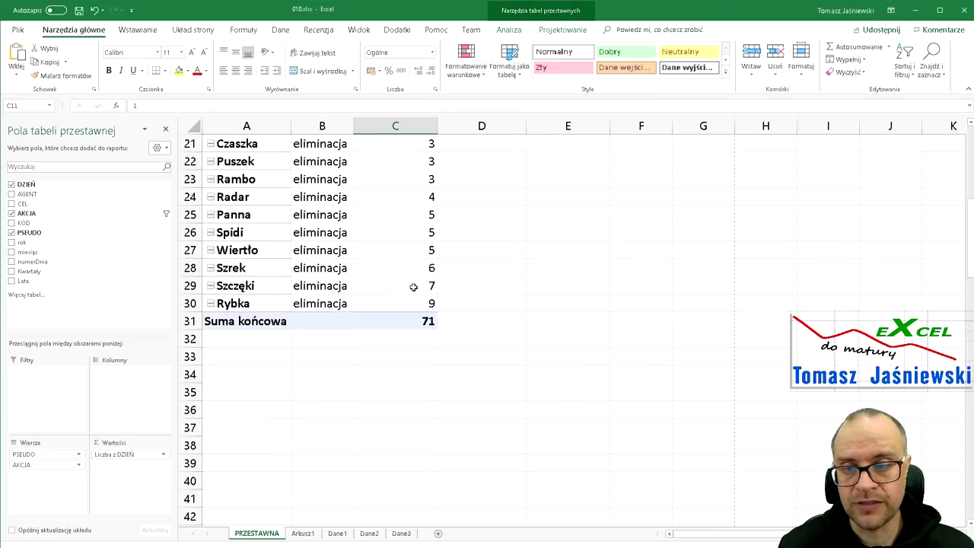
scroll(413, 263, down, 2)
click(408, 219)
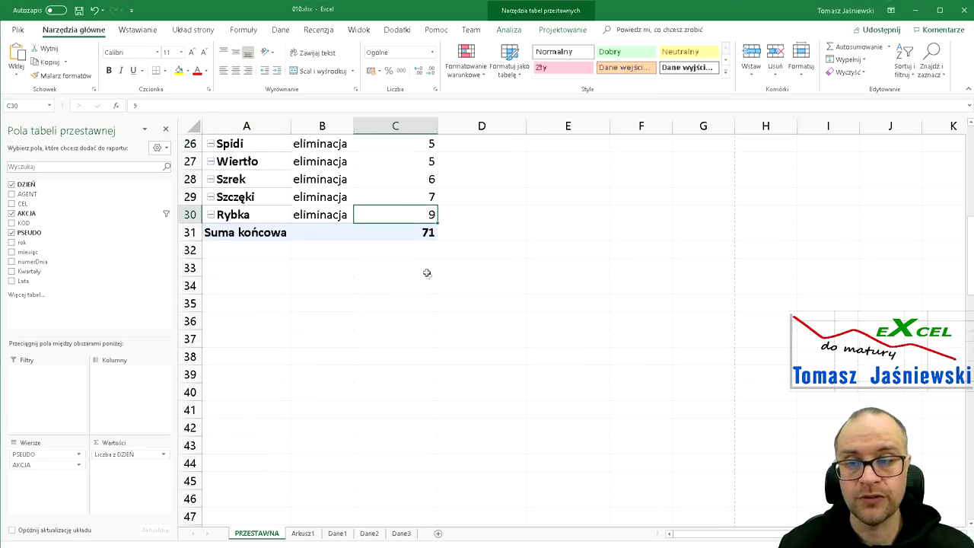
click(259, 218)
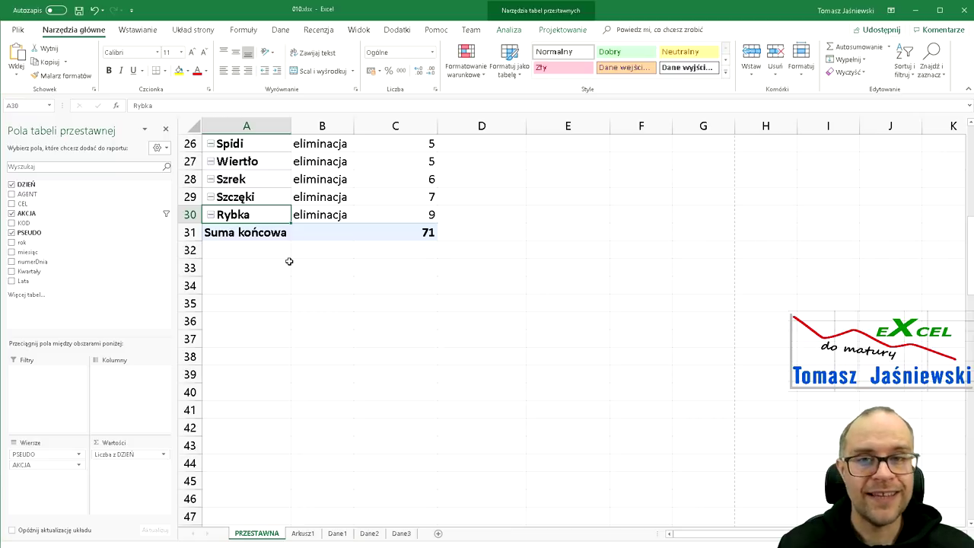
click(407, 214)
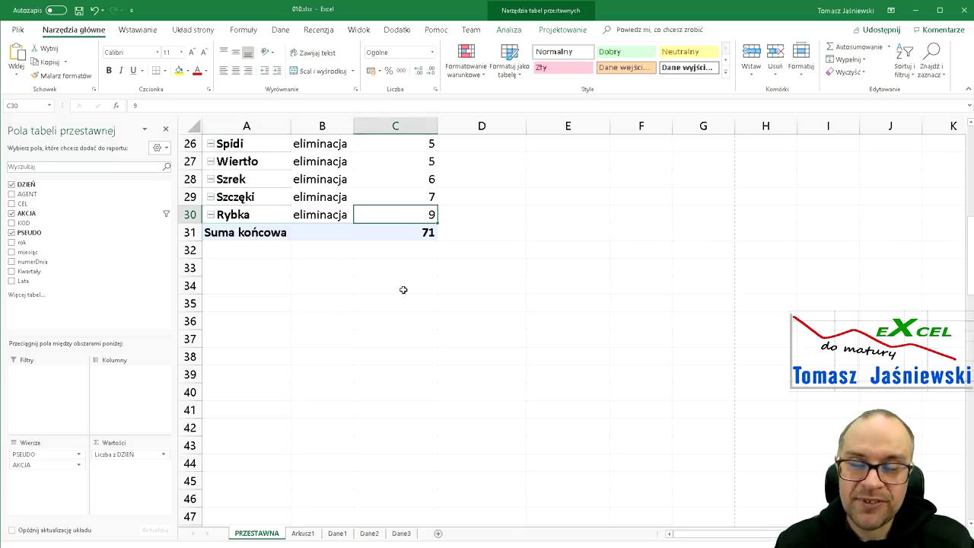
scroll(403, 290, up, 4)
scroll(403, 290, up, 3)
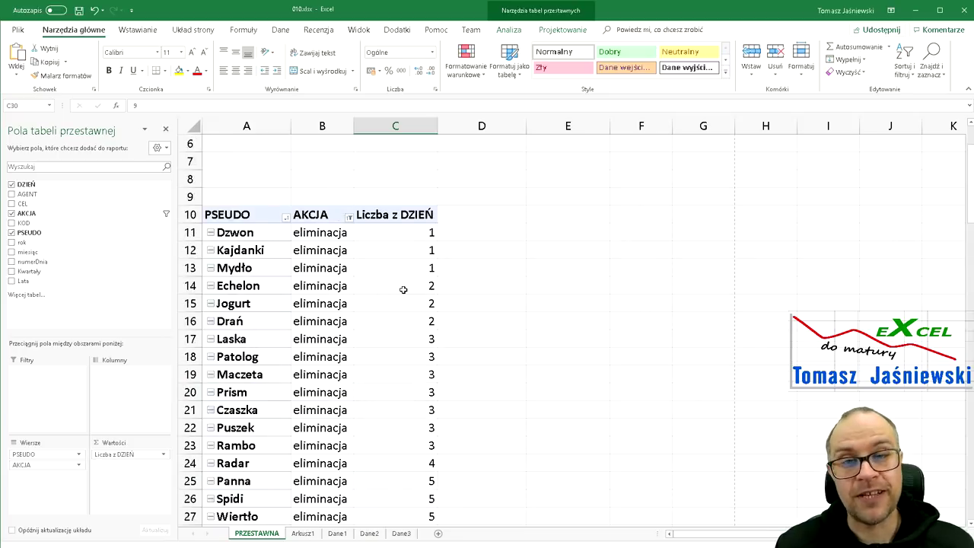
Undo to clear the existing PivotTable layout.
key(ctrl+z)
key(ctrl+z)
key(ctrl+z)
scroll(512, 251, right, 5)
scroll(512, 251, left, 3)
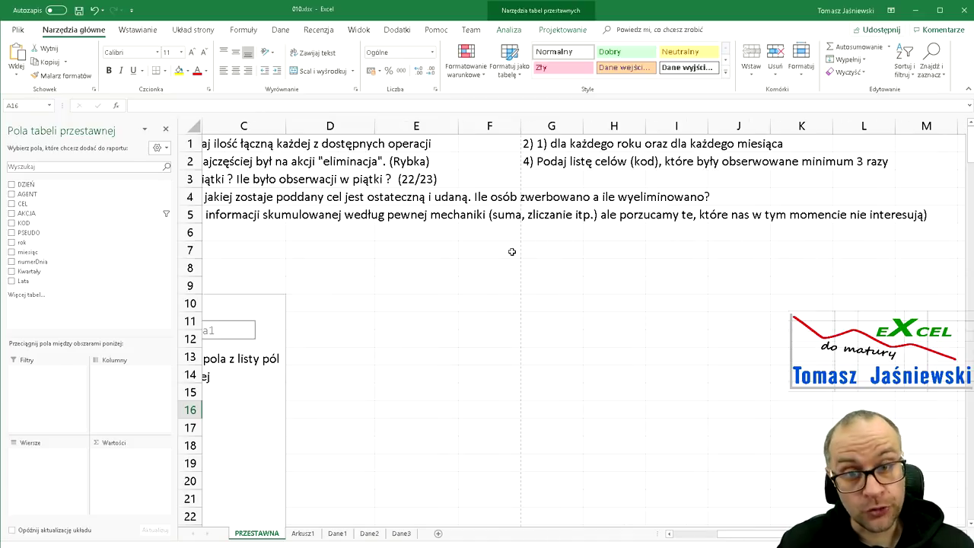
scroll(513, 251, left, 2)
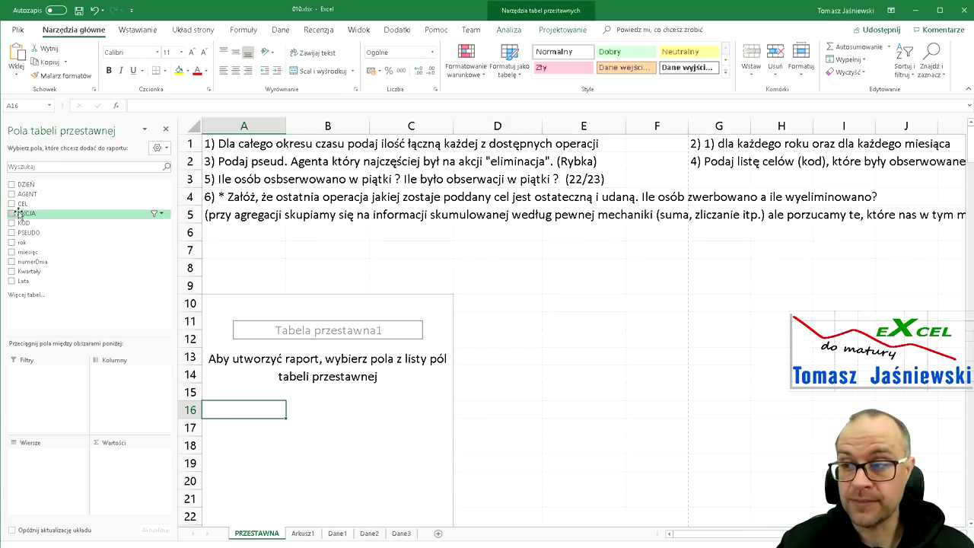
Place KOD and AKCJA in Rows and count DZIEŃ in Values, per code.
drag(23, 223, 47, 451)
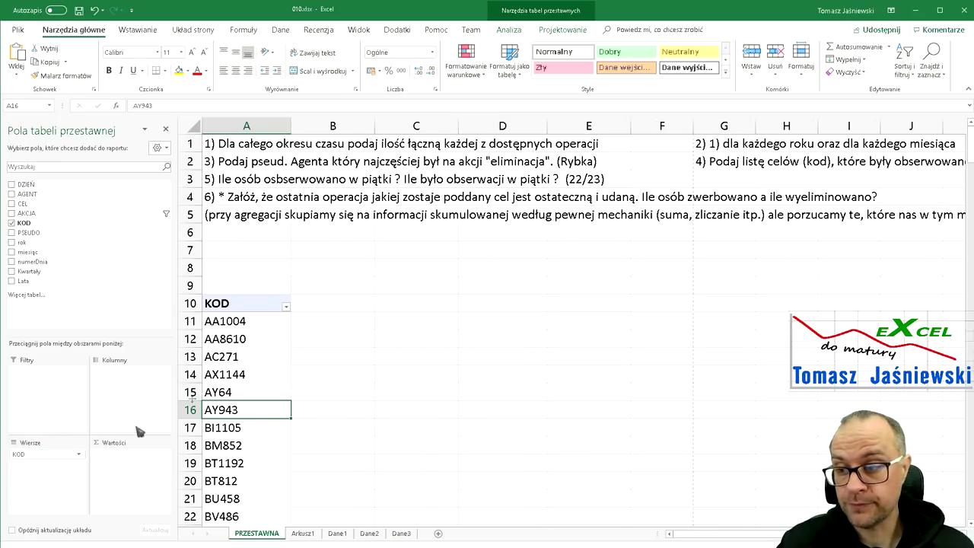
drag(39, 214, 56, 468)
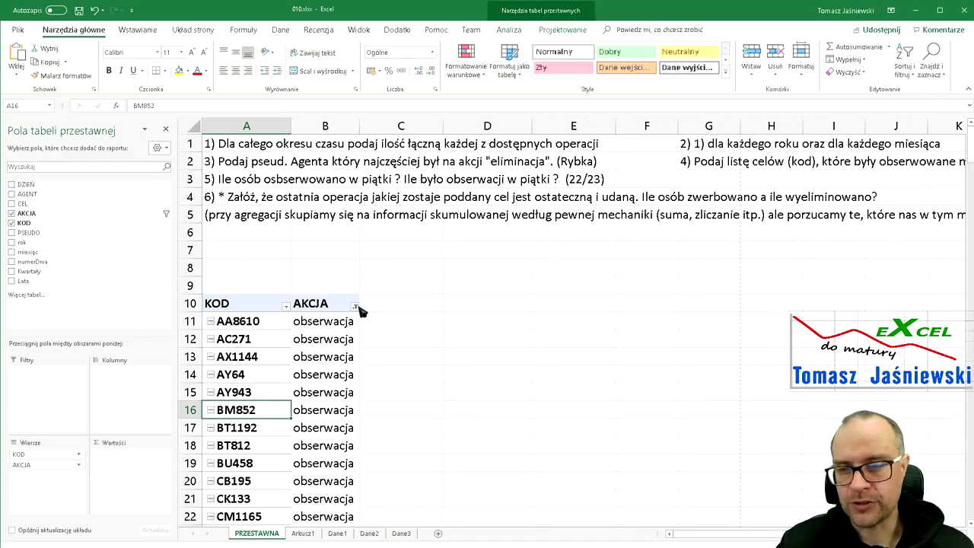
mouse_move(27, 185)
mouse_down()
mouse_move(119, 326)
mouse_move(127, 458)
mouse_up()
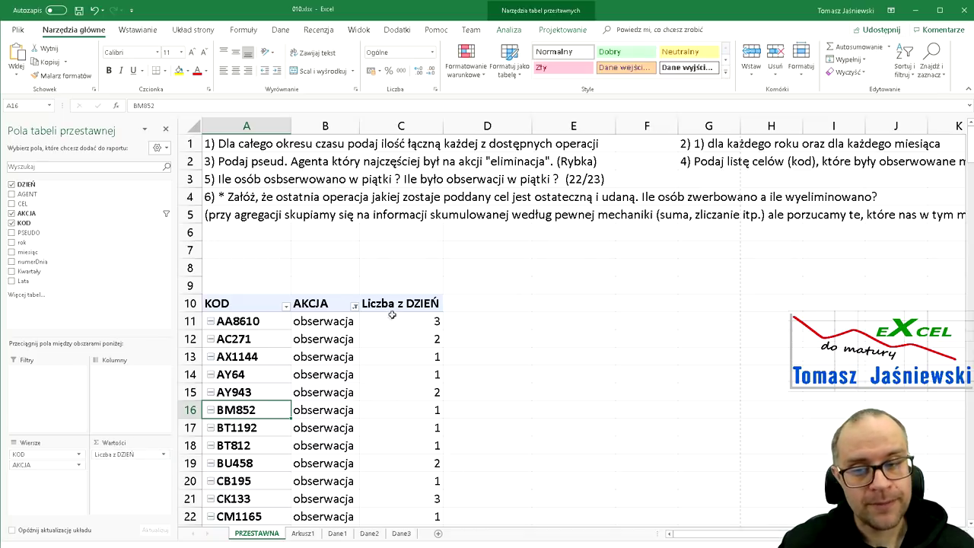
click(225, 307)
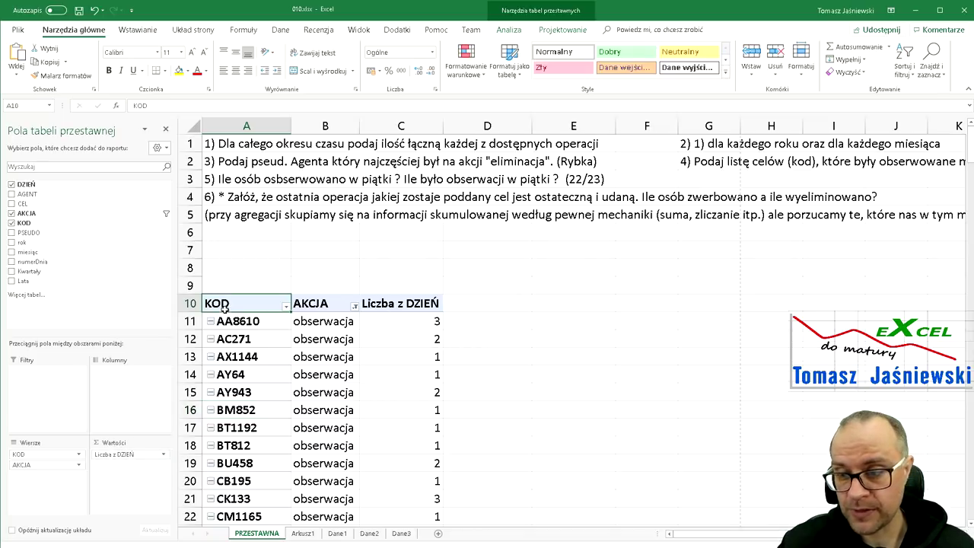
Sort the KOD codes ascending by Liczba z DZIEŃ.
click(286, 307)
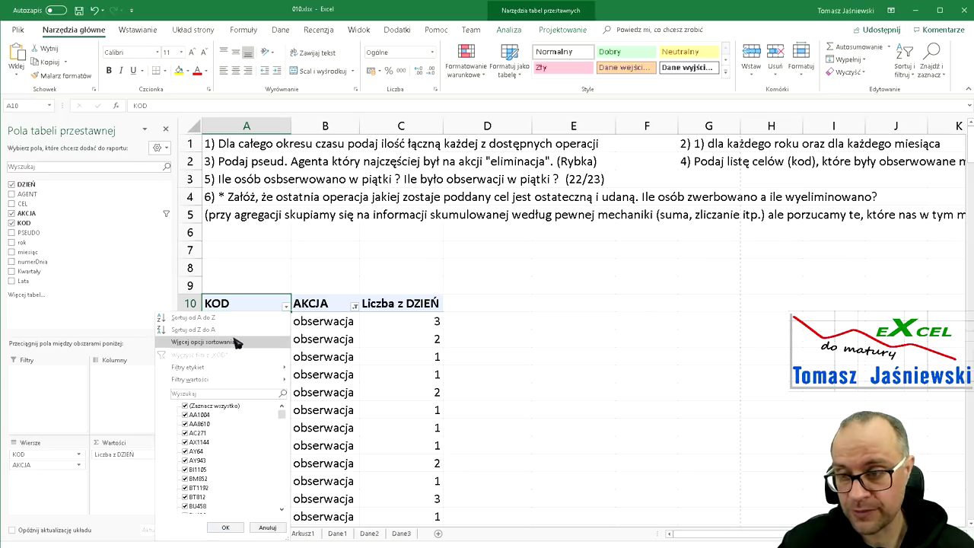
click(236, 341)
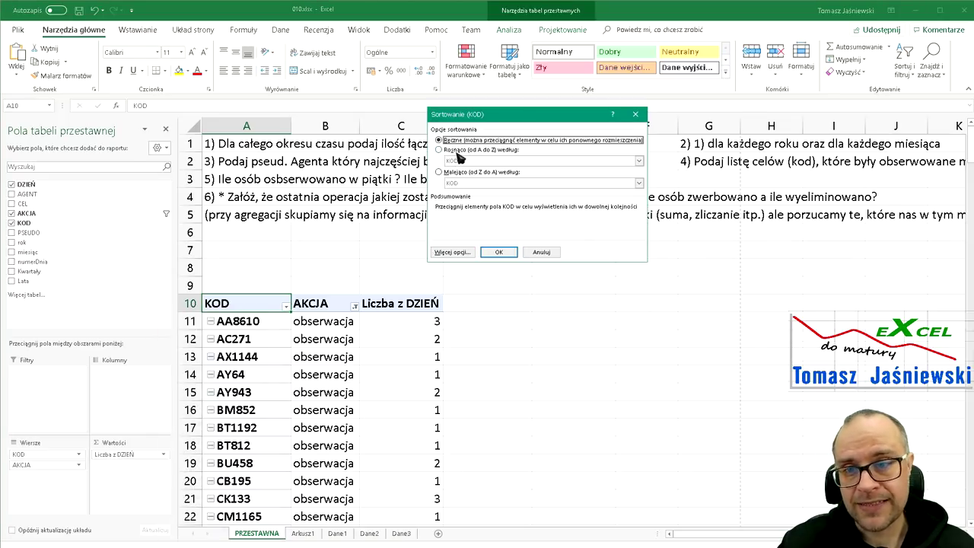
click(459, 150)
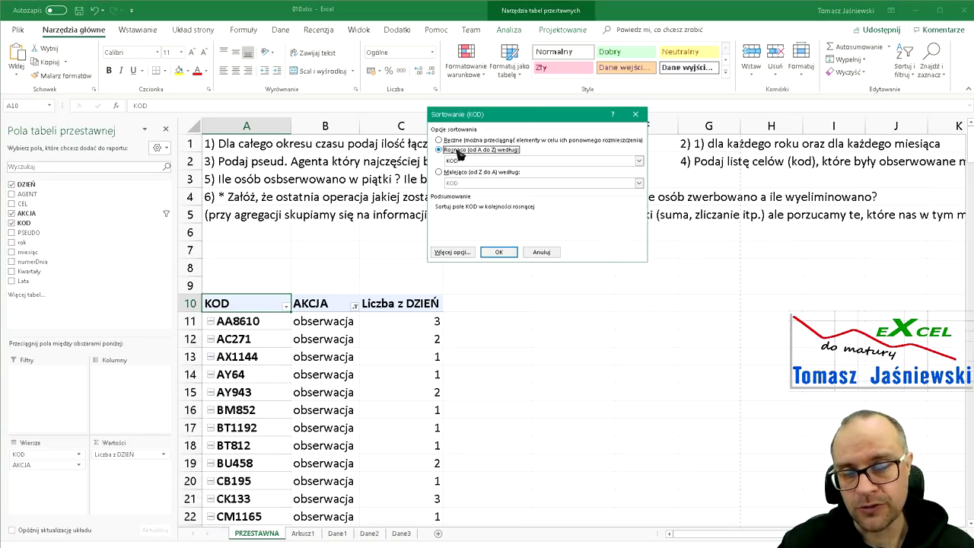
click(639, 161)
click(510, 177)
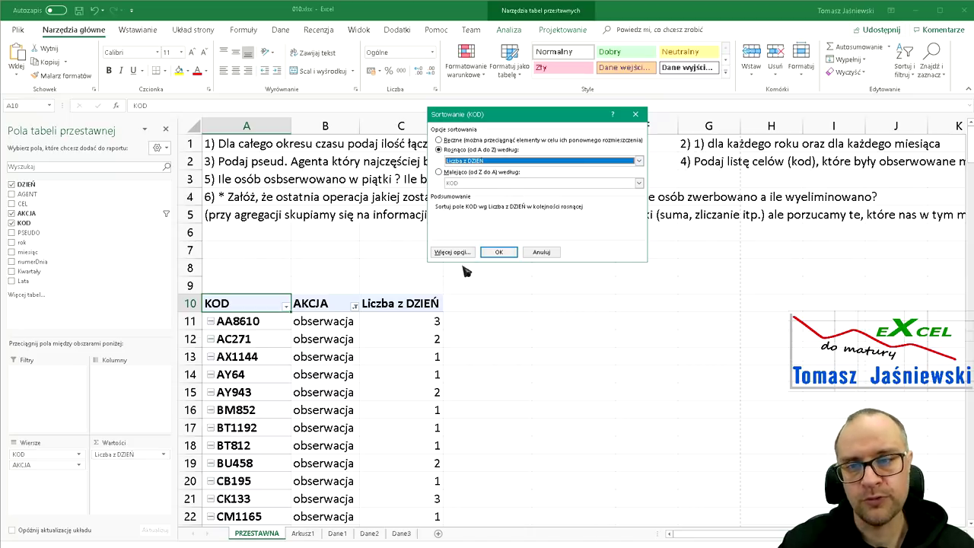
click(500, 254)
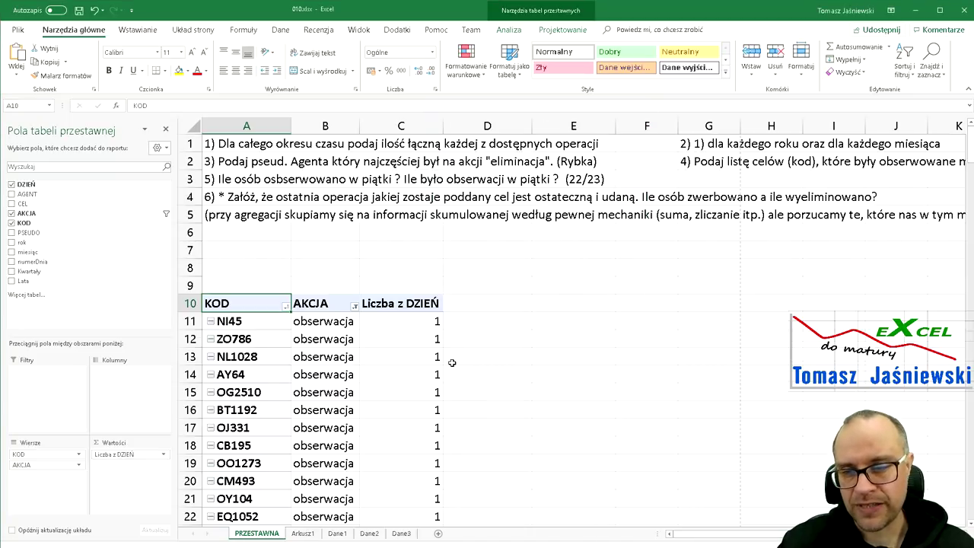
Review the sorted list and mark the codes counted 3 or more times.
scroll(425, 358, down, 8)
scroll(426, 358, down, 6)
scroll(426, 357, down, 7)
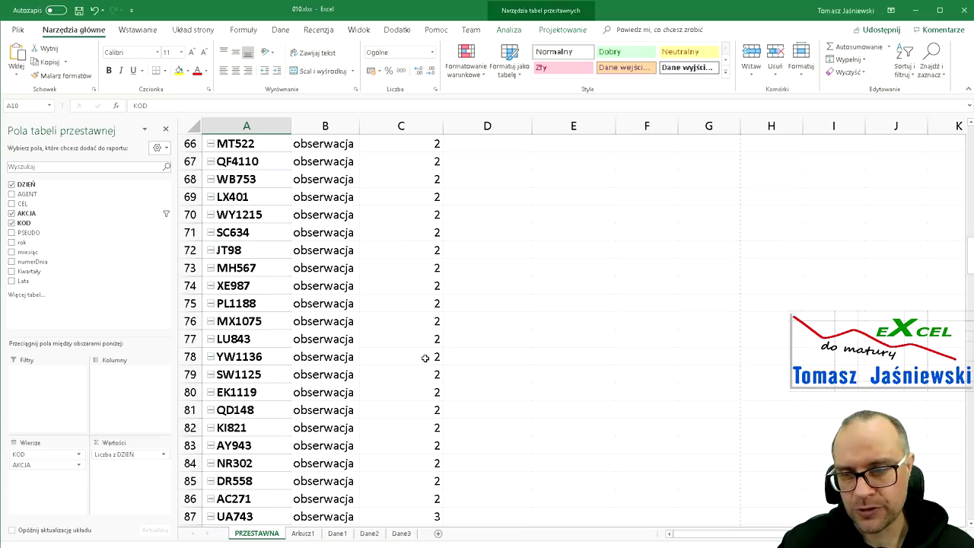
scroll(426, 358, down, 7)
scroll(426, 357, up, 2)
drag(243, 249, 401, 410)
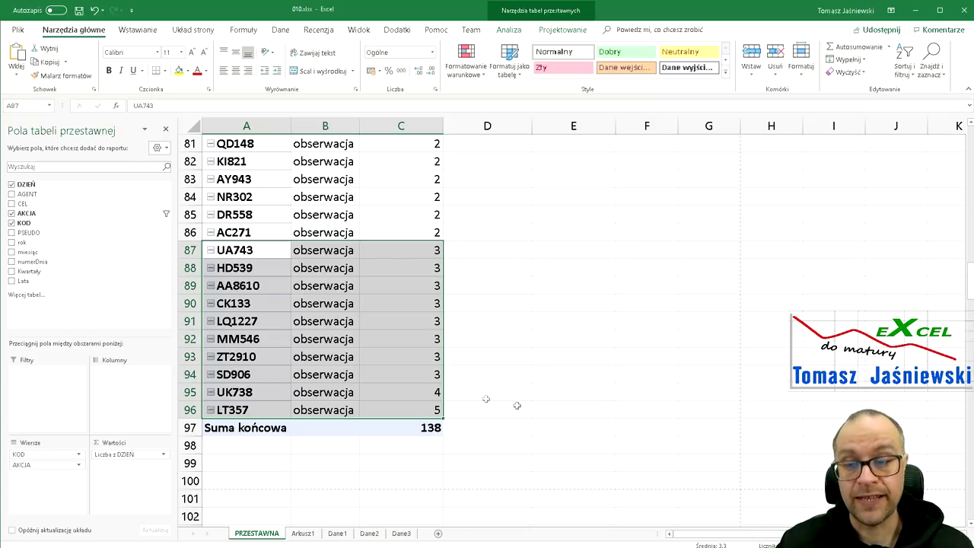
scroll(391, 357, up, 2)
scroll(391, 356, up, 13)
scroll(393, 357, up, 8)
scroll(393, 357, up, 4)
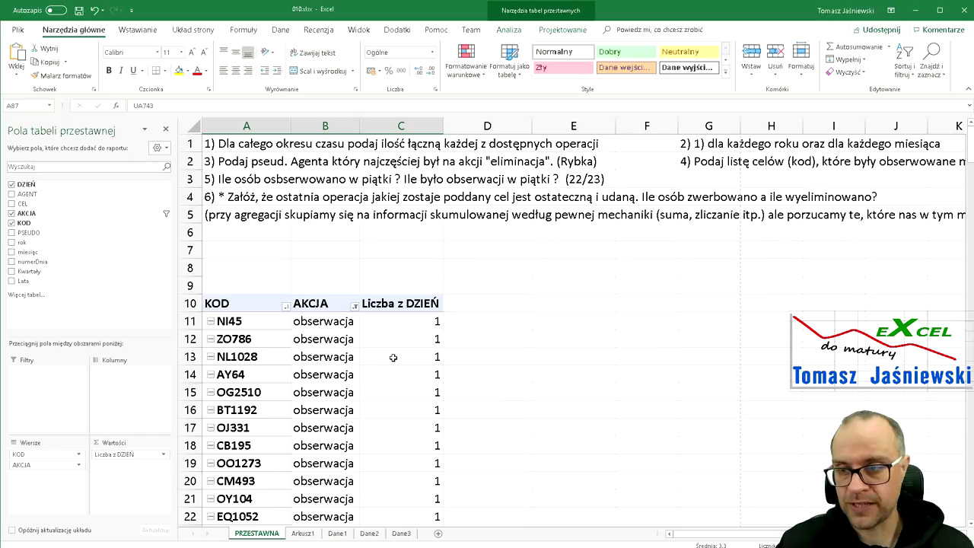
Apply a KOD value filter keeping codes with Liczba z DZIEŃ greater than 2.
click(285, 306)
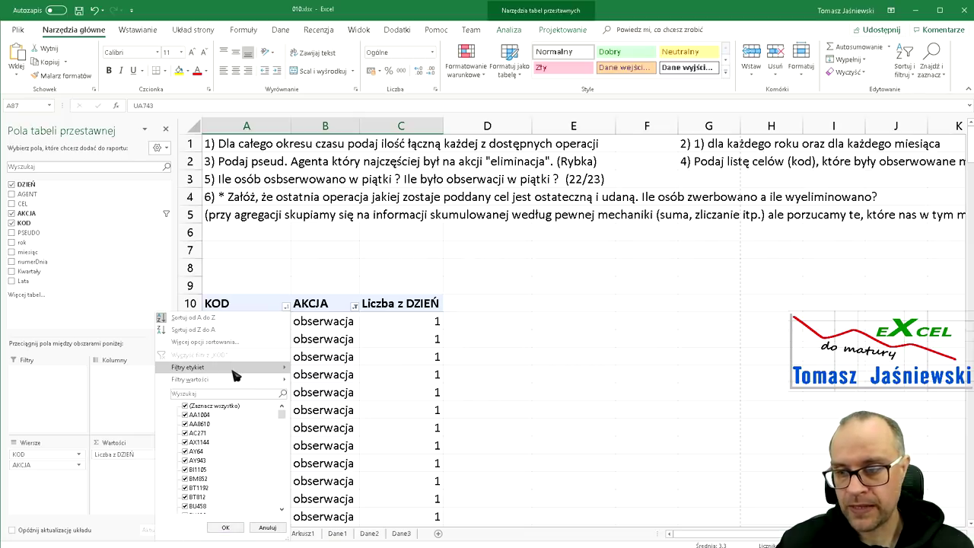
mouse_move(198, 379)
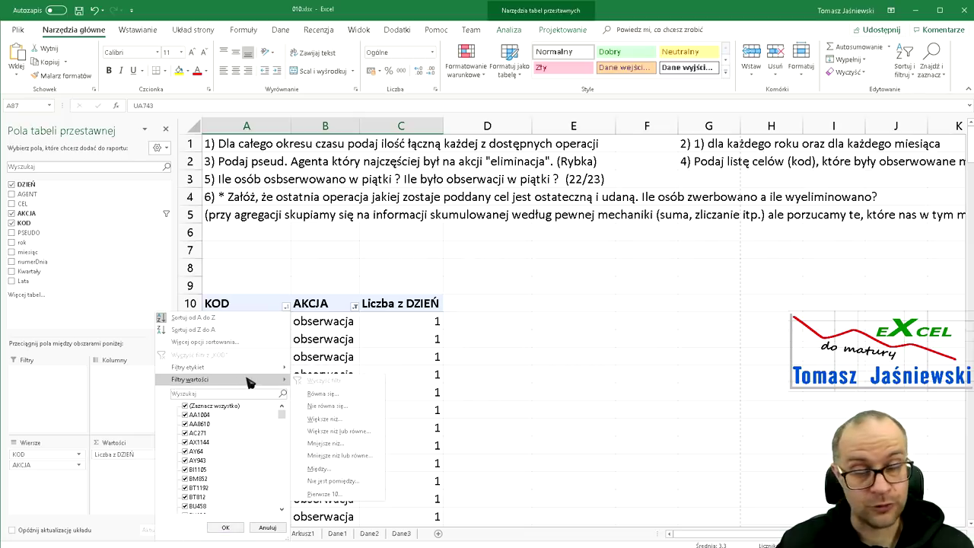
click(358, 420)
text(2)
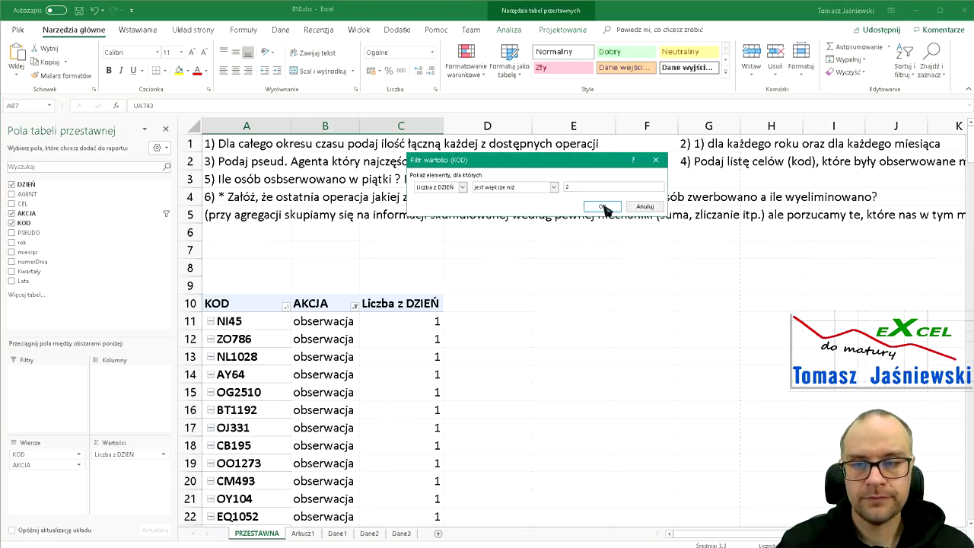
click(601, 207)
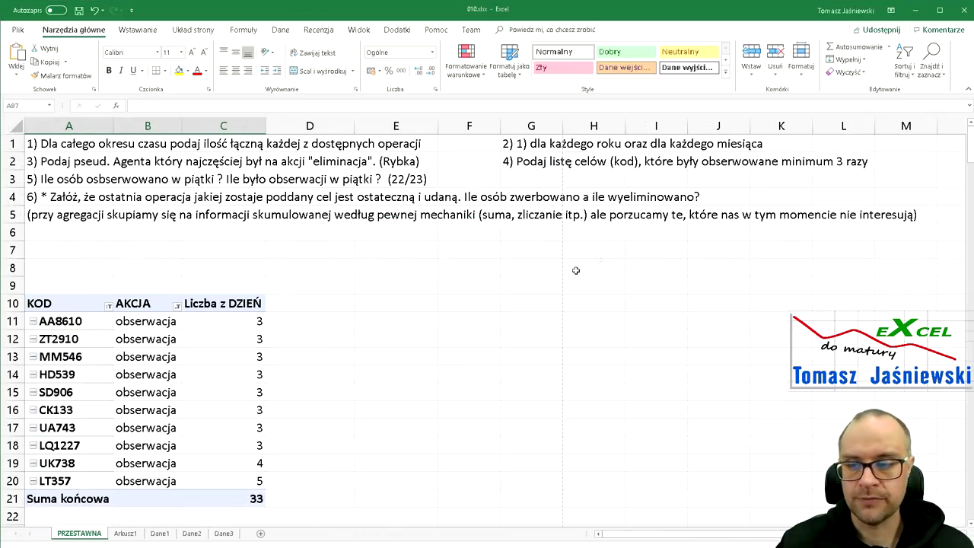
Select the filtered pivot results together with the 33 grand total.
click(167, 363)
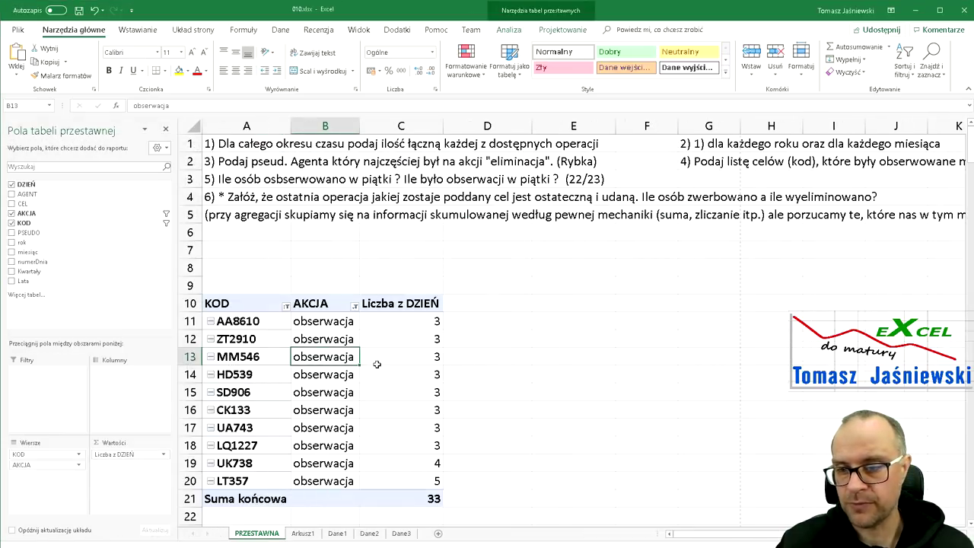
scroll(457, 354, down, 2)
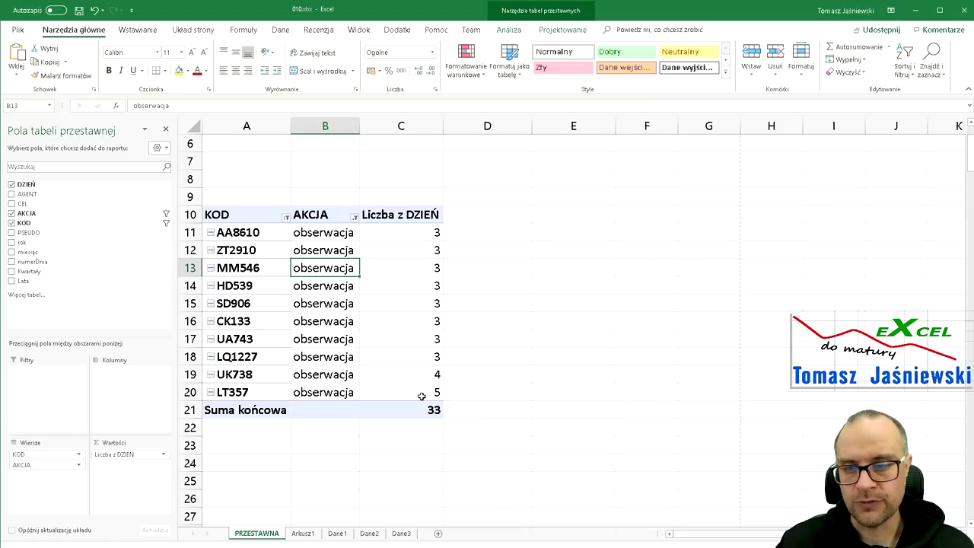
drag(243, 232, 422, 408)
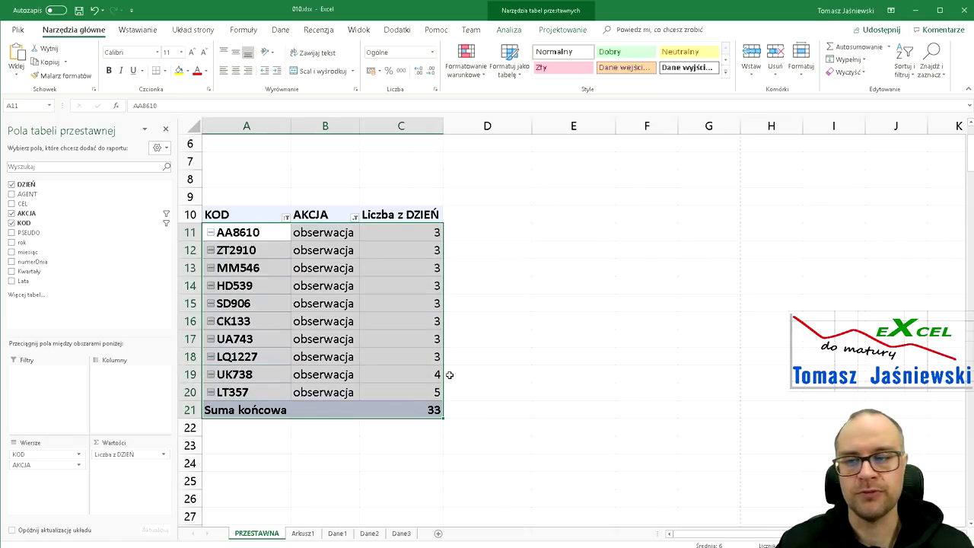
scroll(449, 374, up, 2)
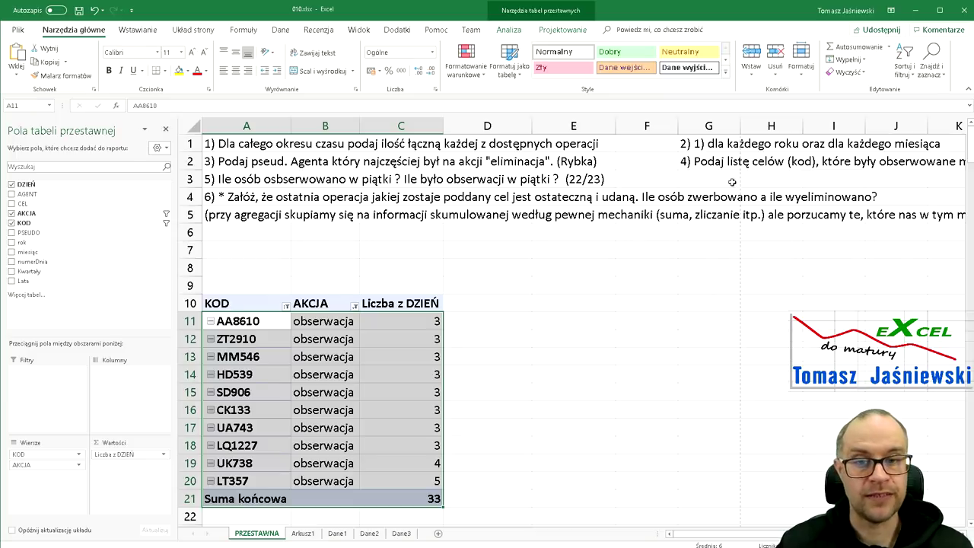
Select the ten codes AA8610 to LT357, then undo to remove all pivot fields.
click(278, 328)
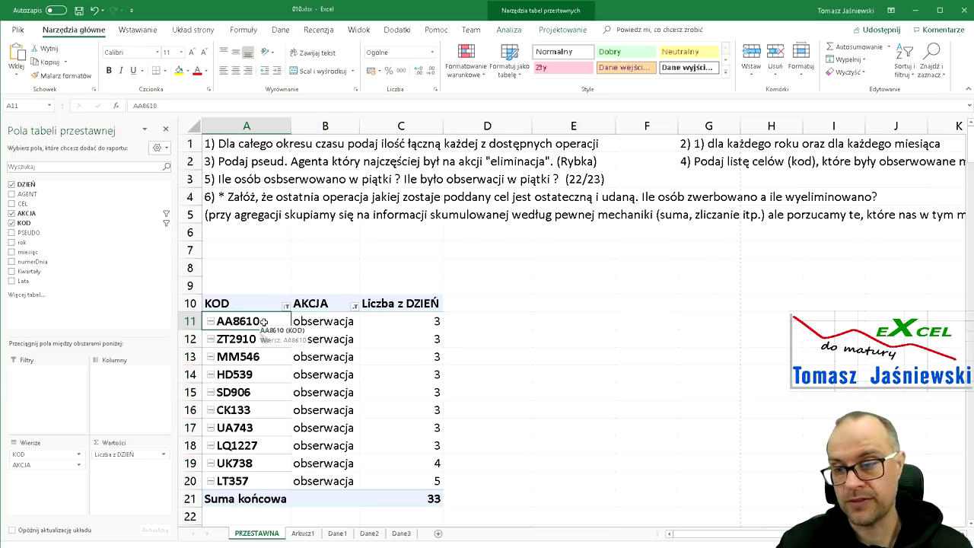
shift+click(261, 478)
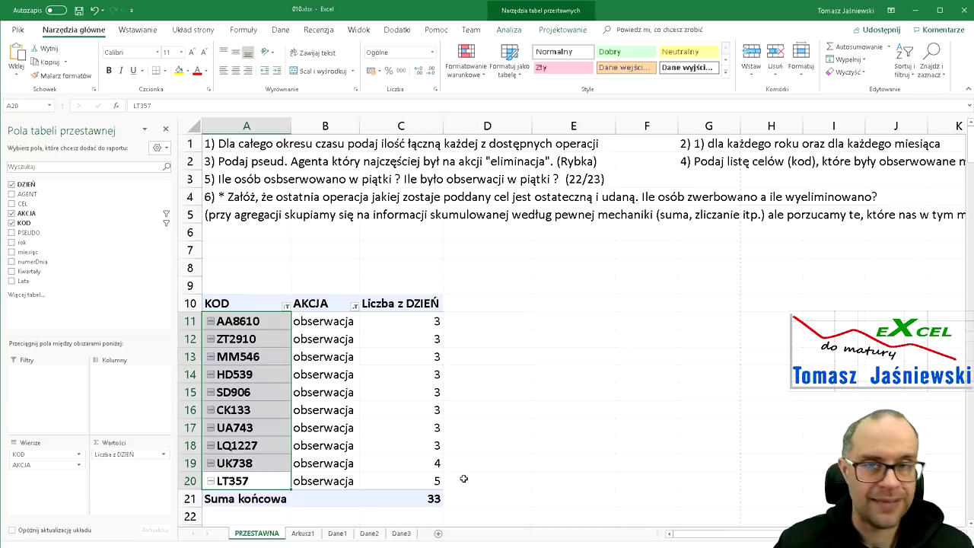
scroll(576, 332, right, 2)
scroll(576, 333, right, 3)
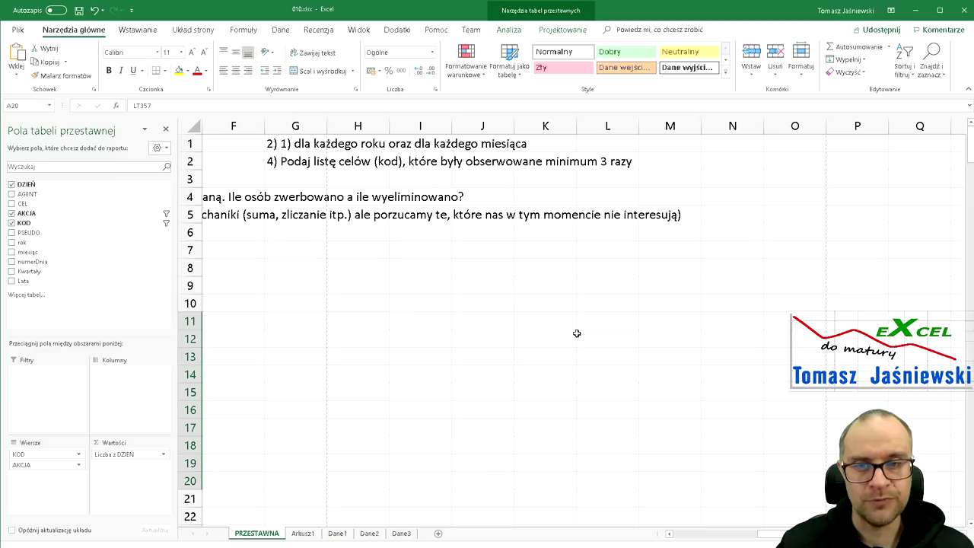
scroll(577, 334, left, 5)
key(ctrl+z)
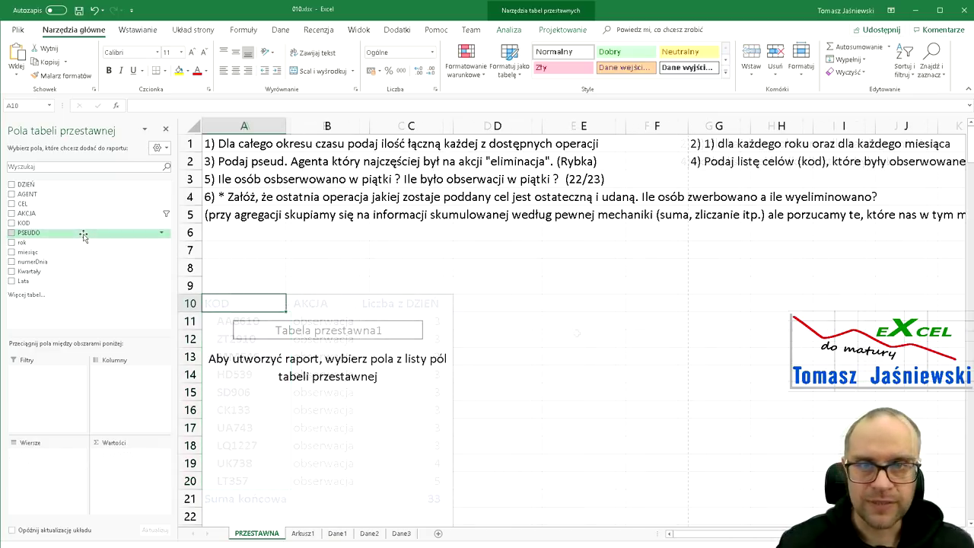
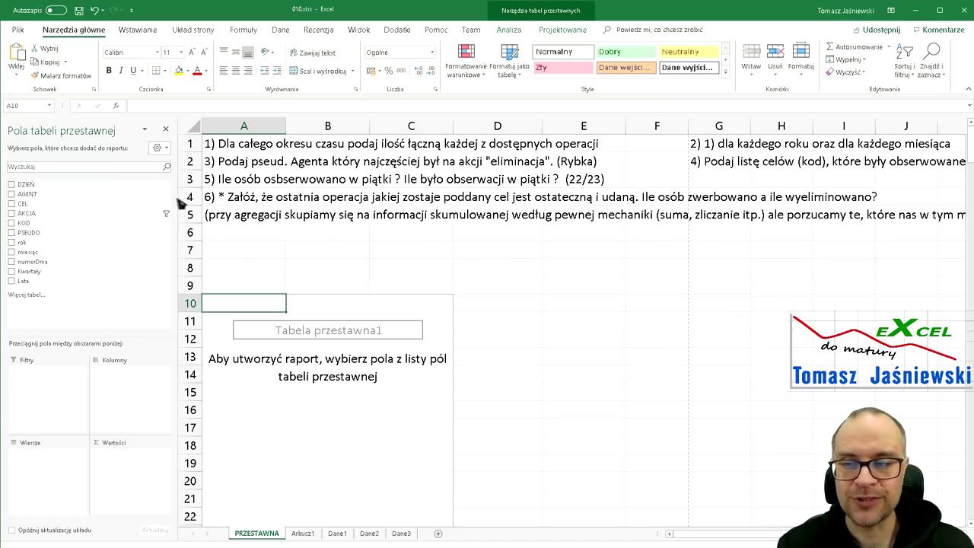
Filter the pivot to AKCJA = obserwacja and add numerDnia as the row field.
click(211, 196)
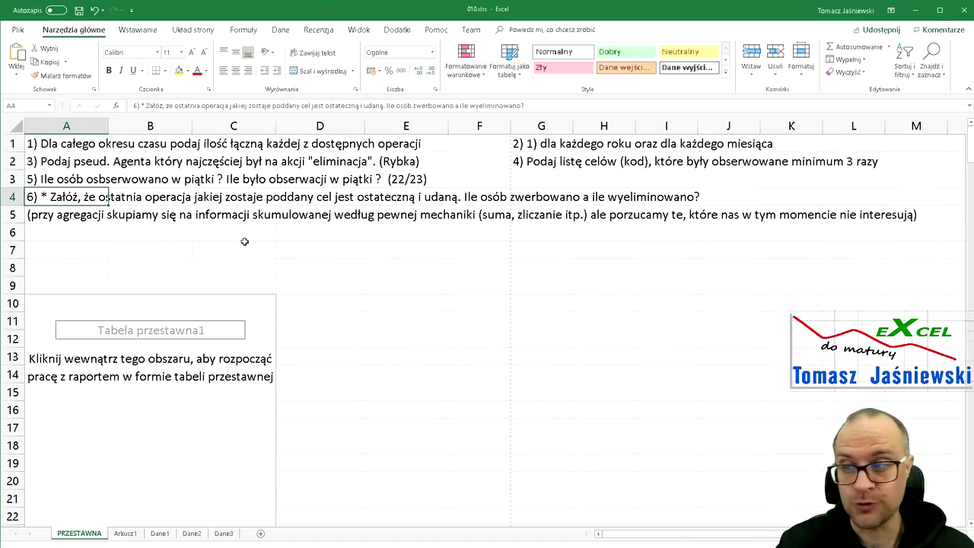
click(112, 405)
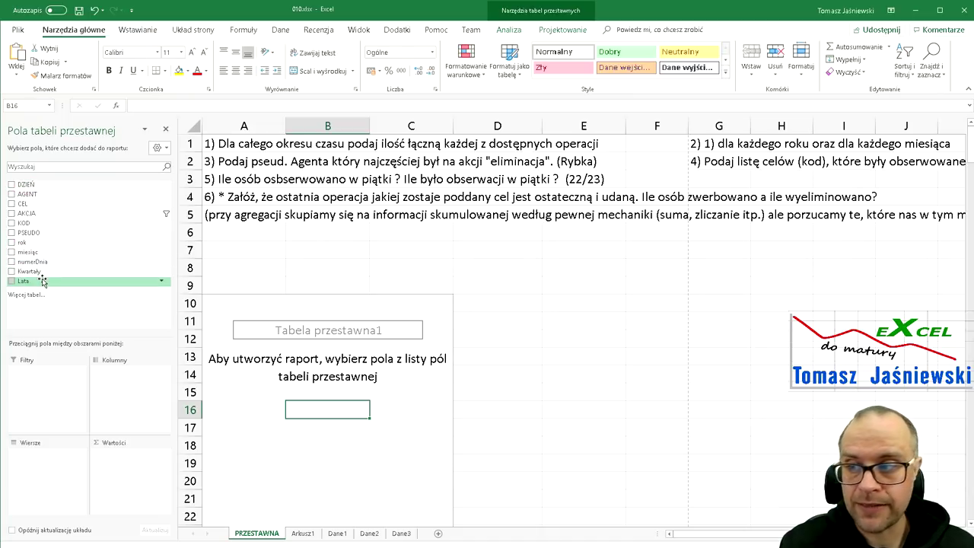
mouse_move(47, 242)
mouse_down()
mouse_move(44, 451)
mouse_move(54, 389)
mouse_up()
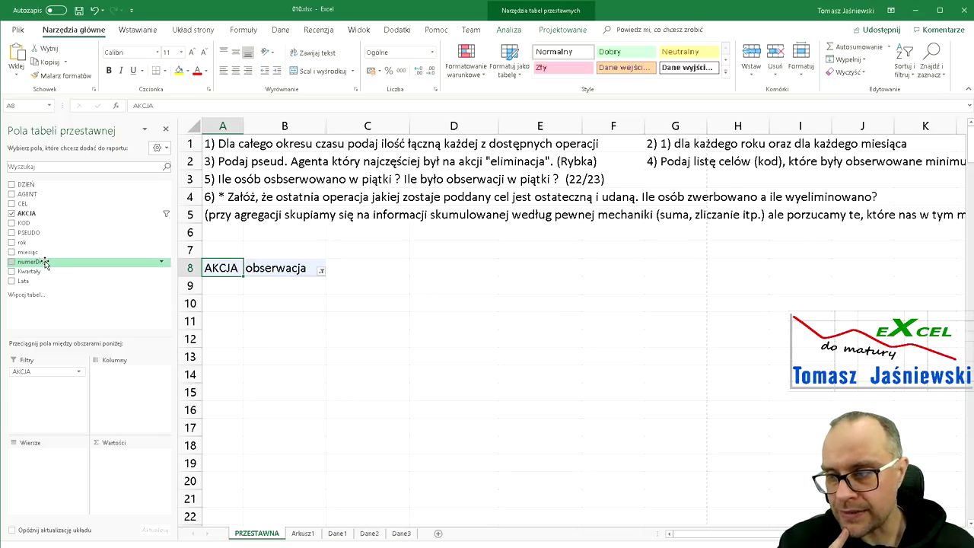
mouse_move(46, 261)
mouse_down()
mouse_move(76, 403)
mouse_move(46, 457)
mouse_up()
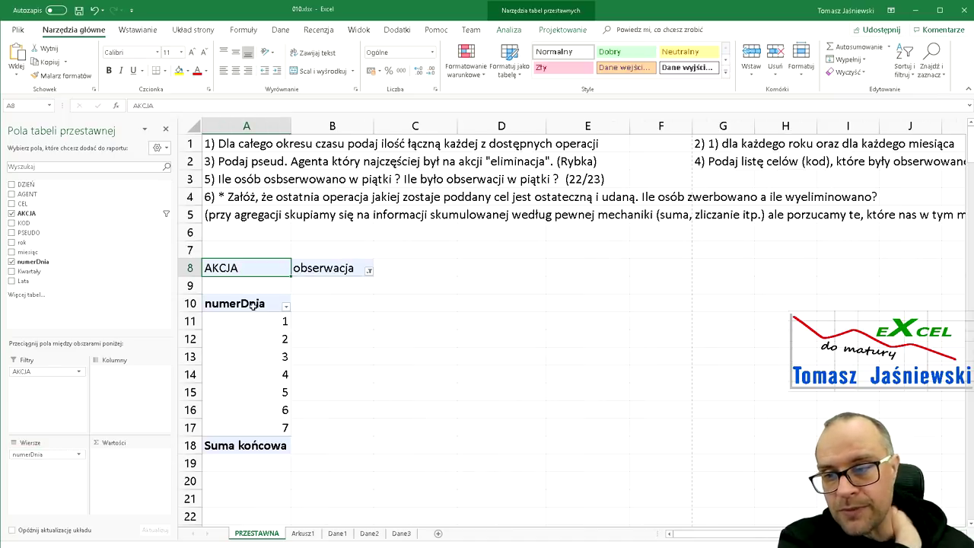
click(250, 391)
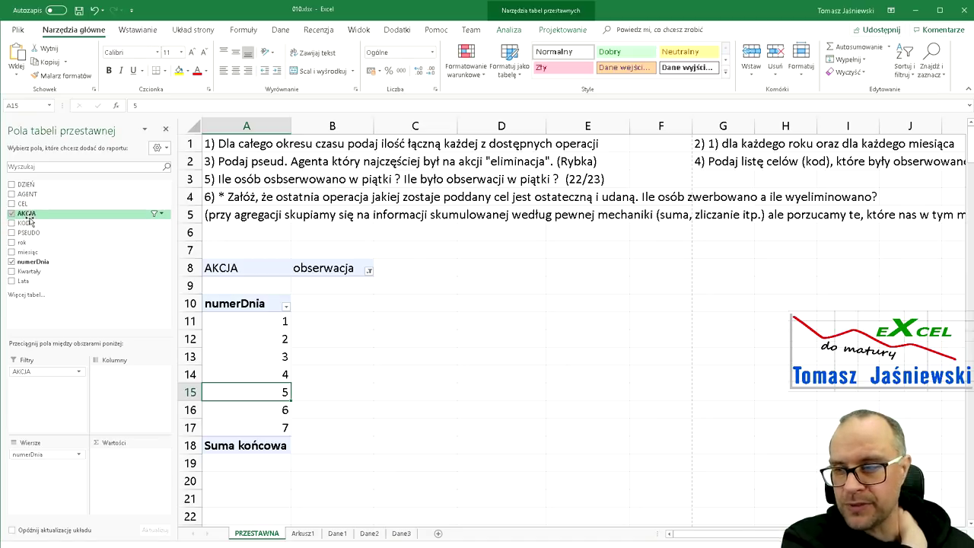
Add KOD as a second row field beneath numerDnia and review the listed codes.
drag(27, 225, 48, 236)
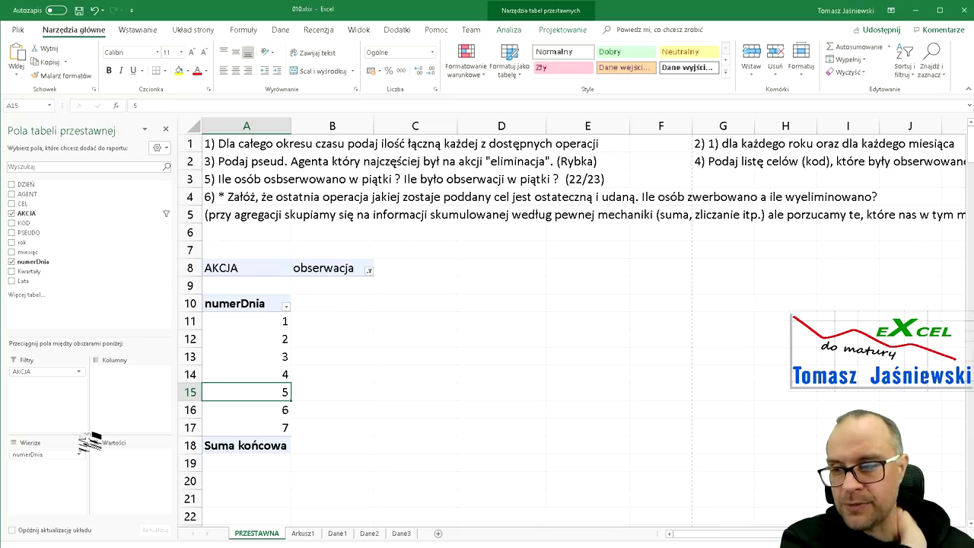
mouse_move(44, 231)
mouse_down()
mouse_move(36, 216)
mouse_move(25, 470)
mouse_up()
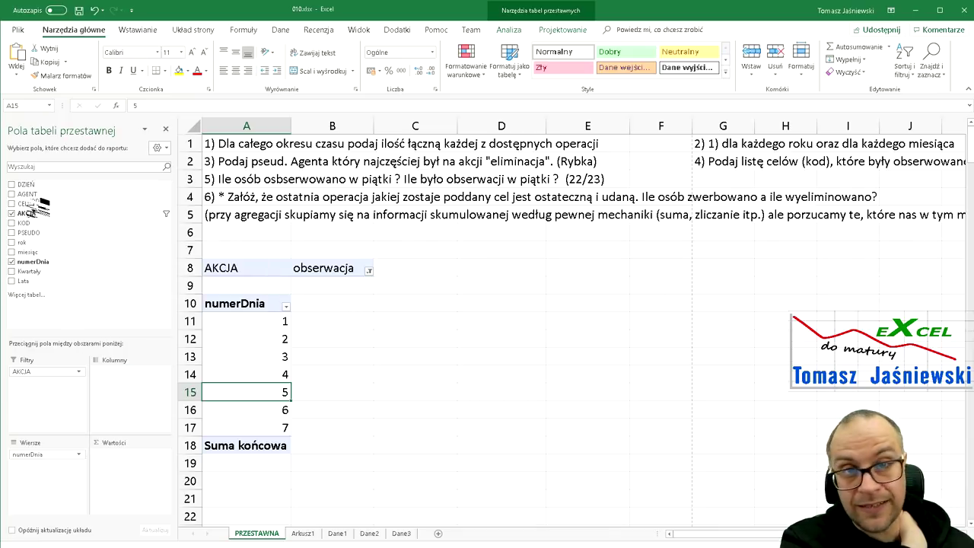
drag(25, 471, 26, 471)
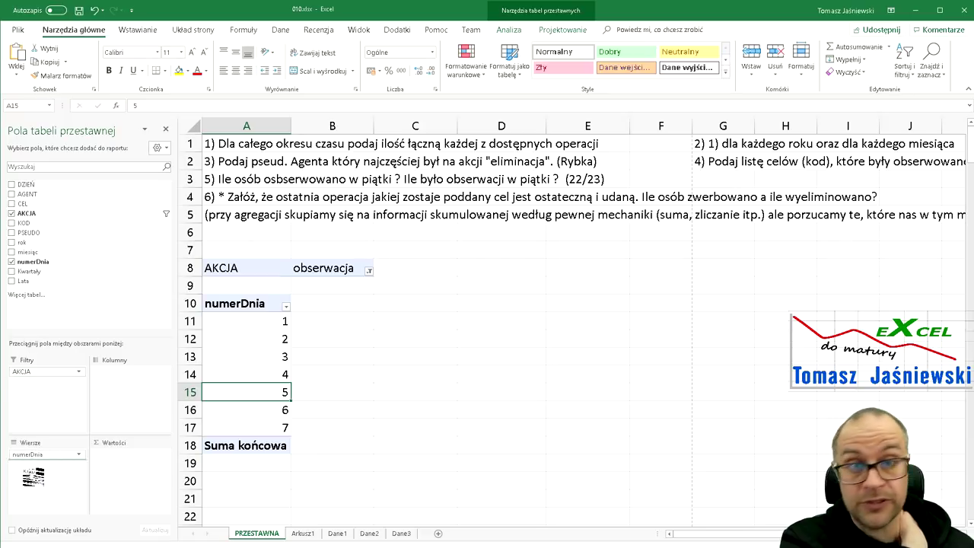
drag(33, 476, 44, 460)
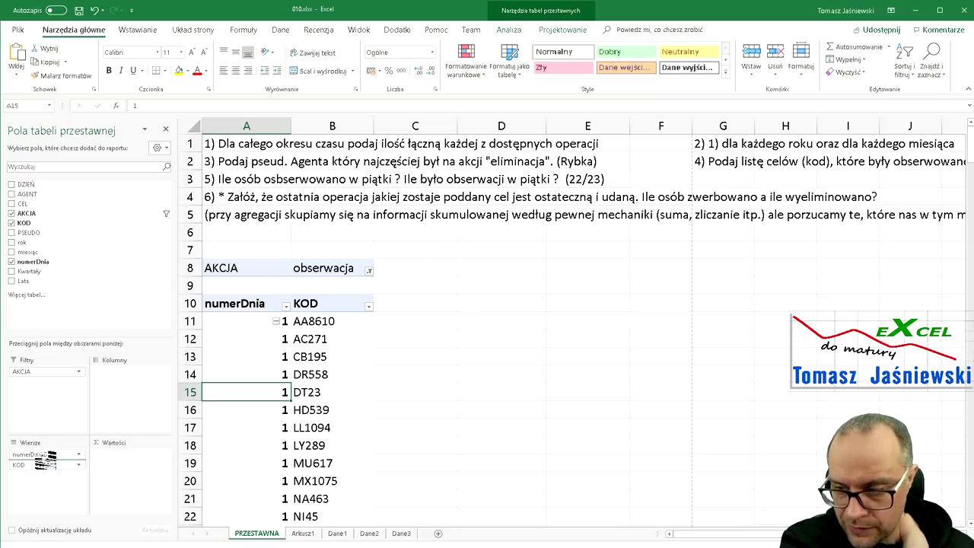
drag(44, 460, 65, 463)
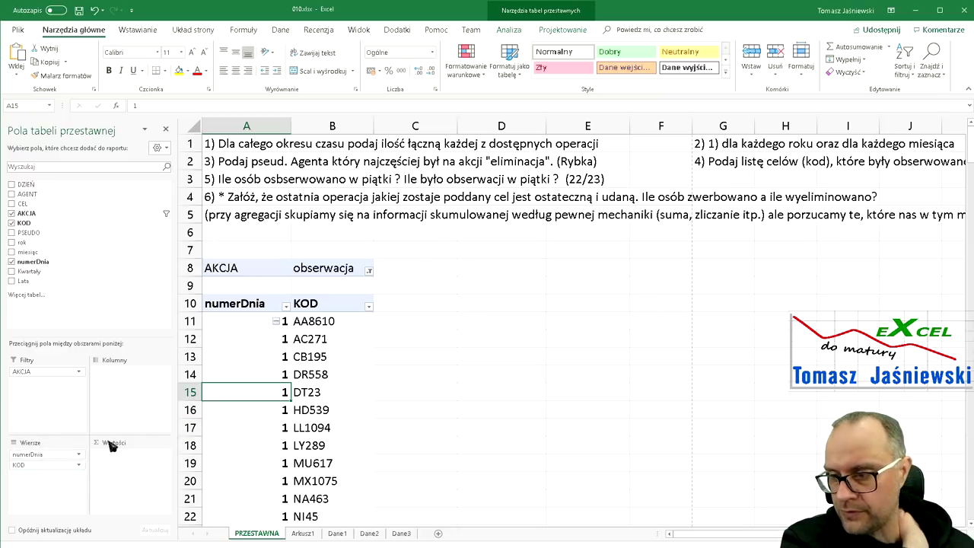
scroll(325, 375, down, 3)
scroll(326, 376, down, 2)
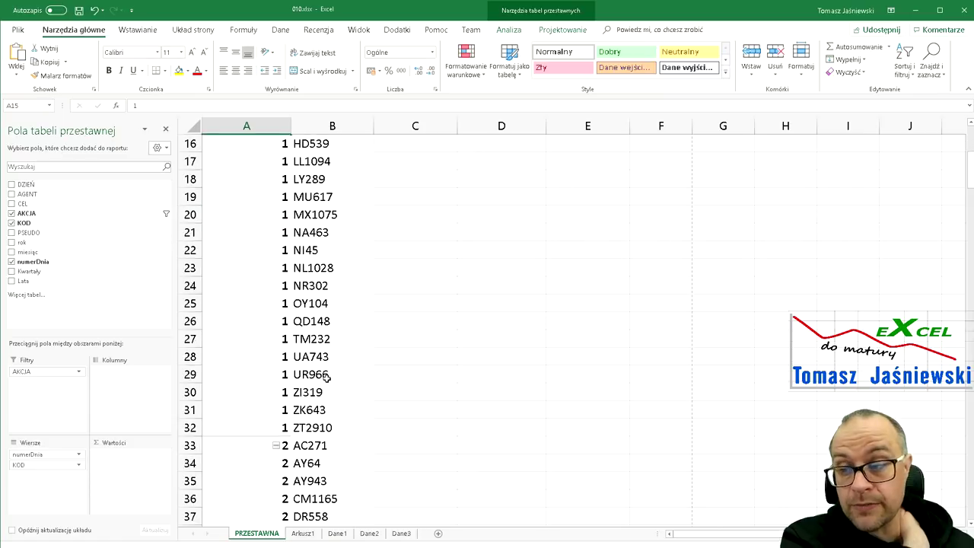
scroll(247, 380, down, 2)
scroll(247, 379, down, 2)
scroll(247, 380, down, 3)
scroll(247, 379, down, 3)
scroll(246, 379, down, 3)
scroll(246, 379, up, 8)
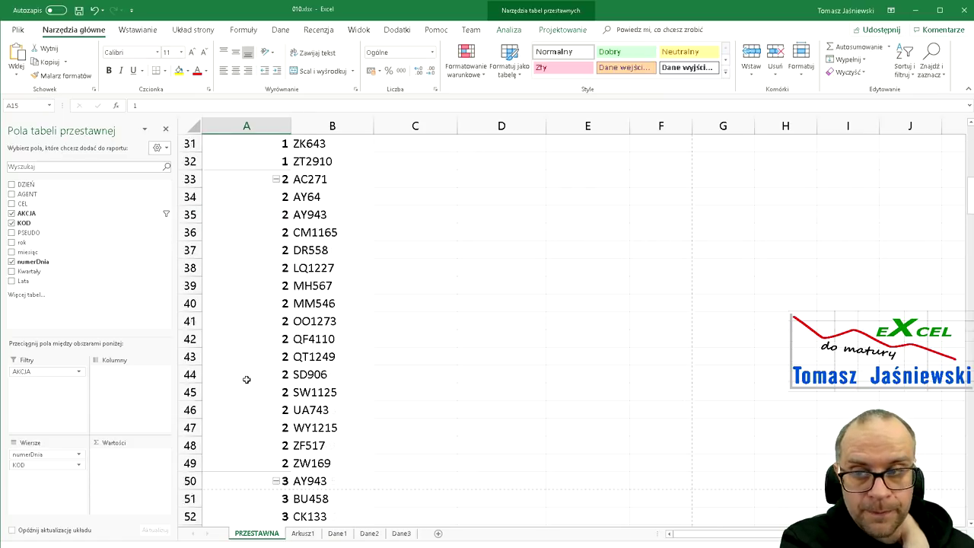
scroll(247, 380, up, 10)
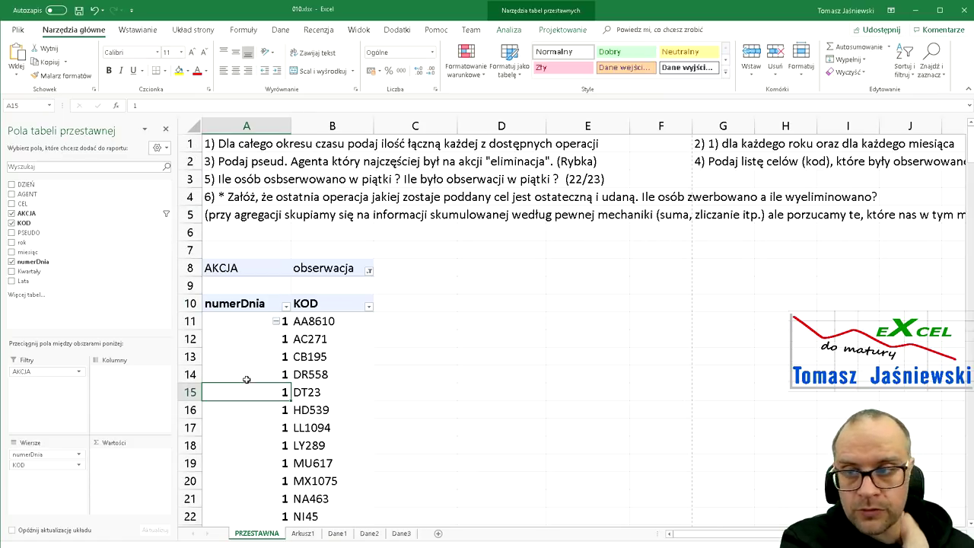
Filter the numerDnia rows to show only day 5.
click(286, 305)
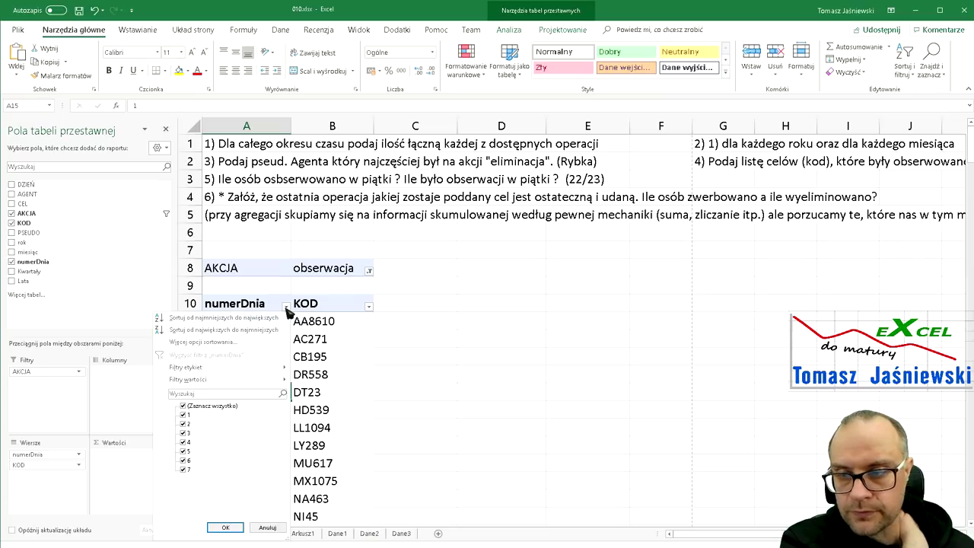
click(182, 405)
click(183, 451)
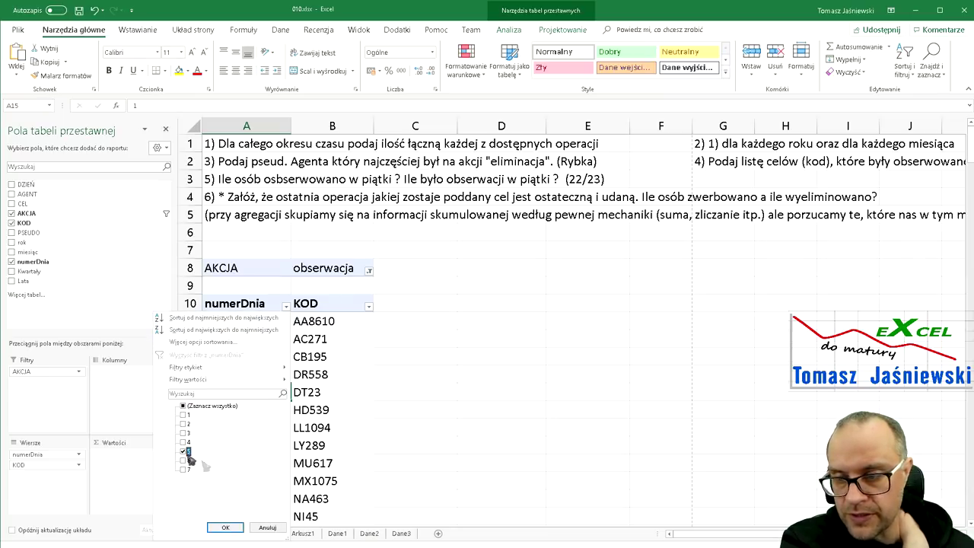
click(225, 527)
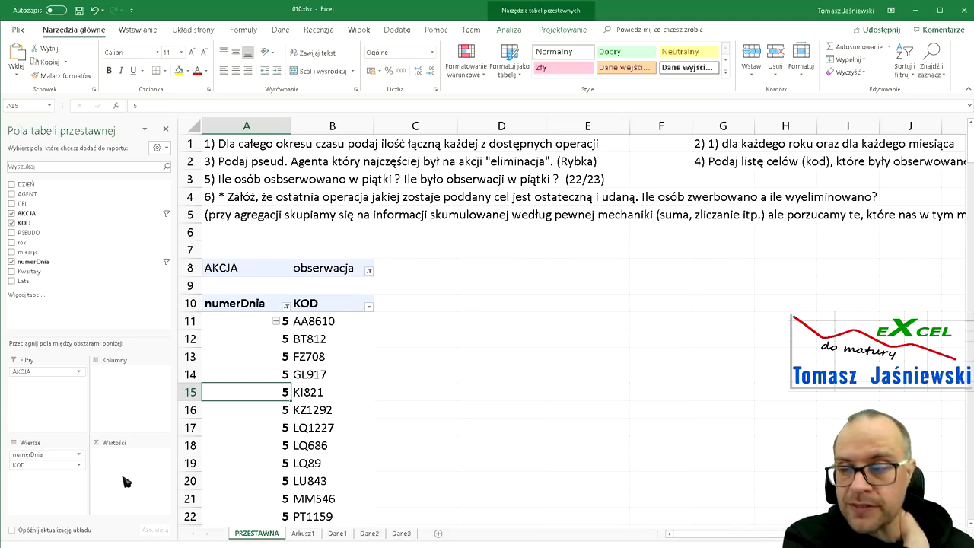
Add DZIEŃ to the Values area to count entries per day-5 KOD code.
drag(26, 185, 122, 484)
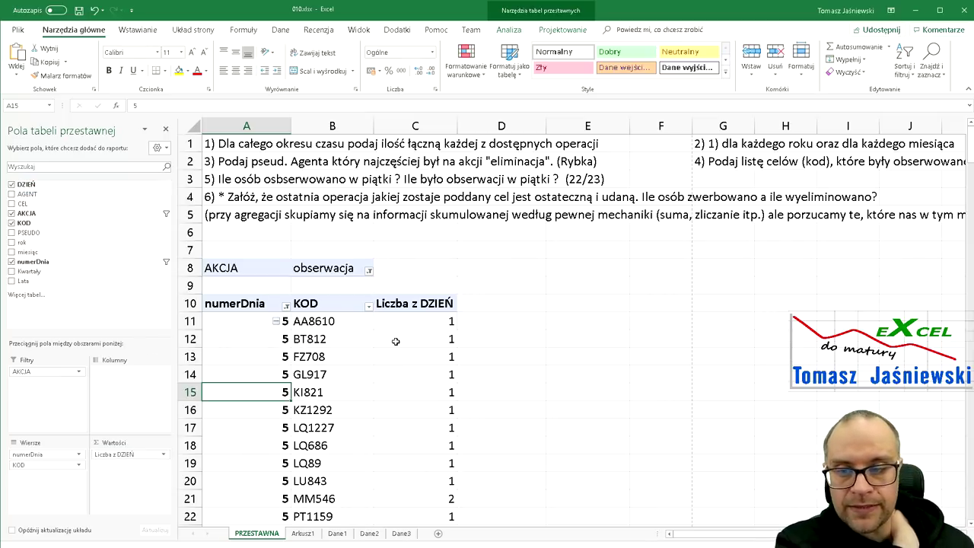
scroll(396, 341, down, 3)
scroll(395, 341, down, 2)
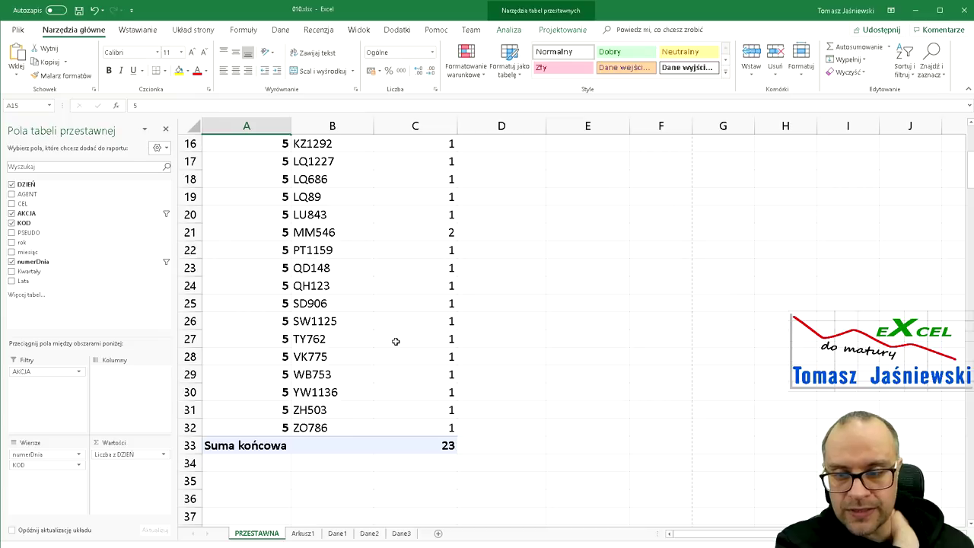
Check the grand total of 23 and MM546's count of 2.
click(424, 445)
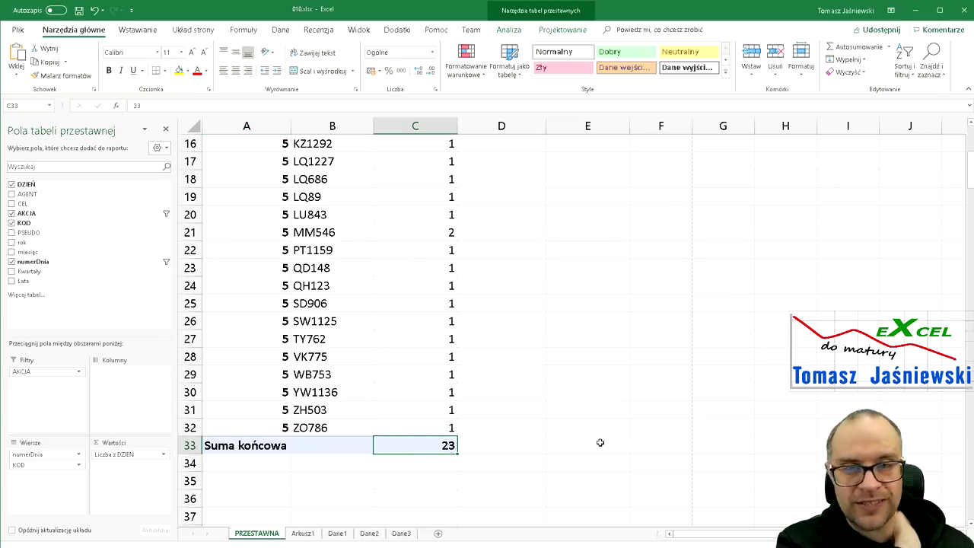
click(419, 232)
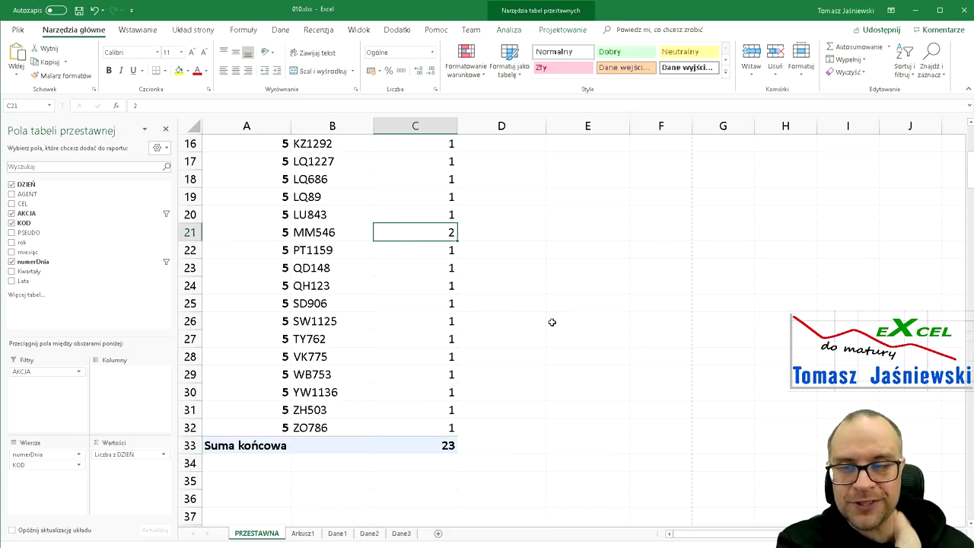
click(324, 233)
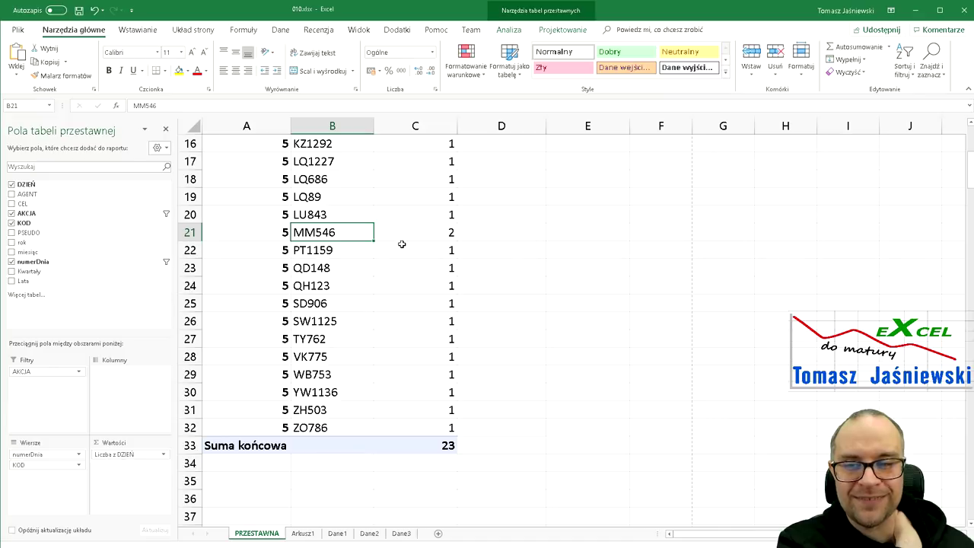
click(402, 236)
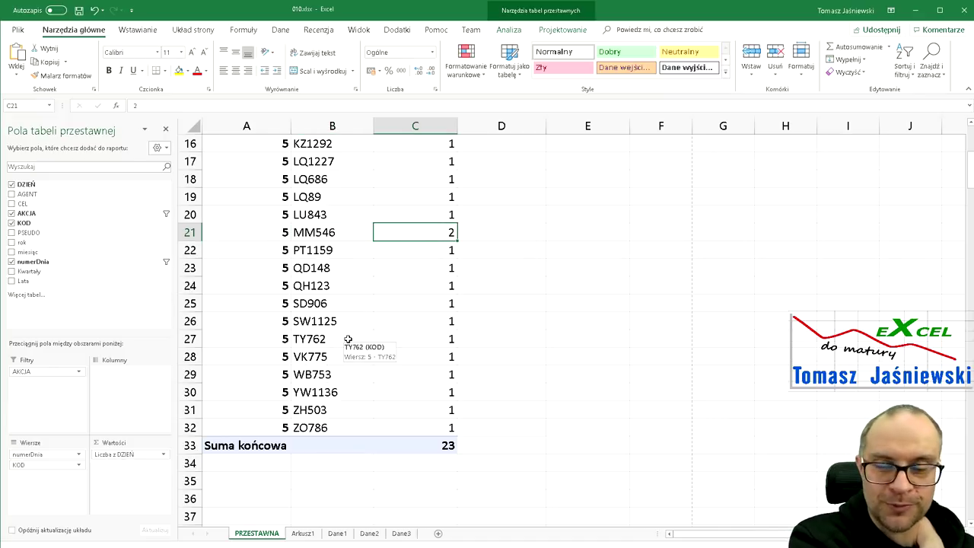
scroll(386, 320, up, 2)
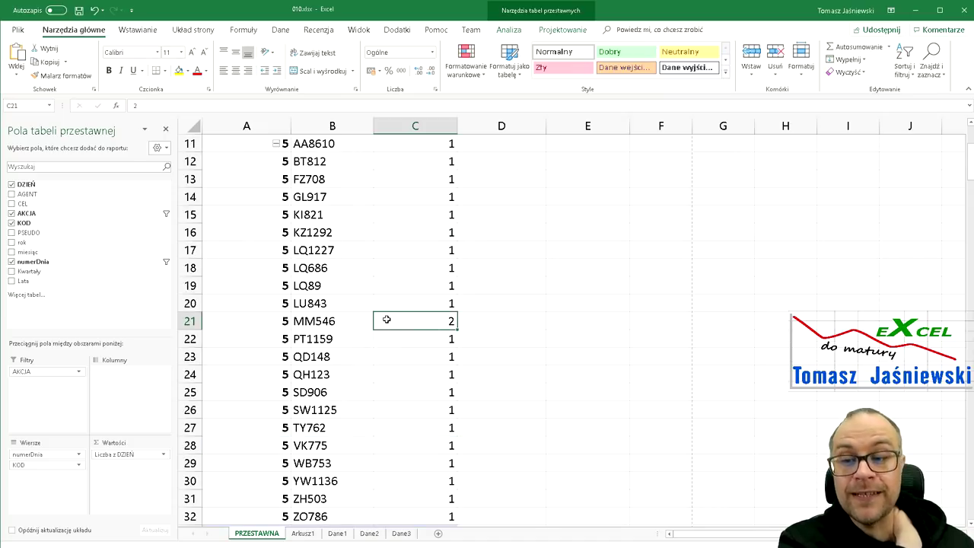
scroll(386, 319, down, 2)
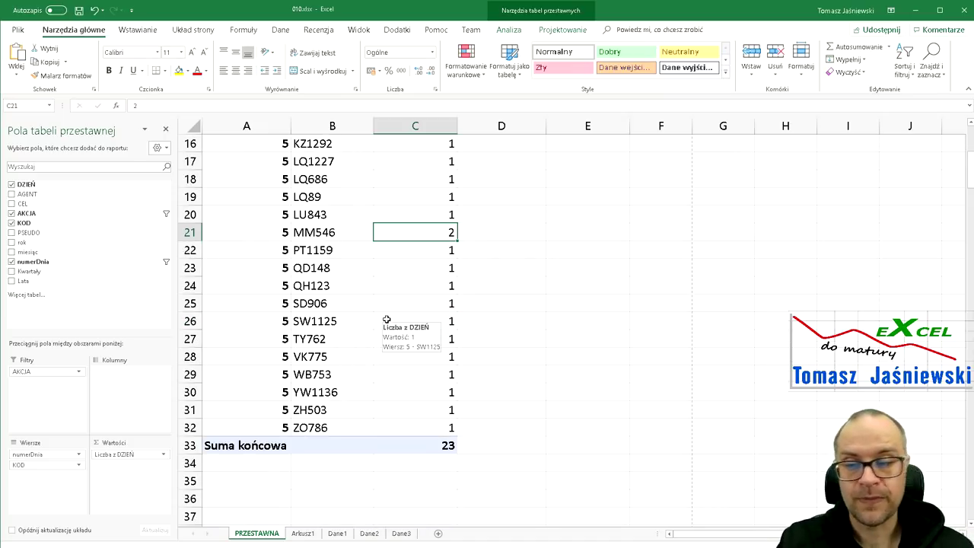